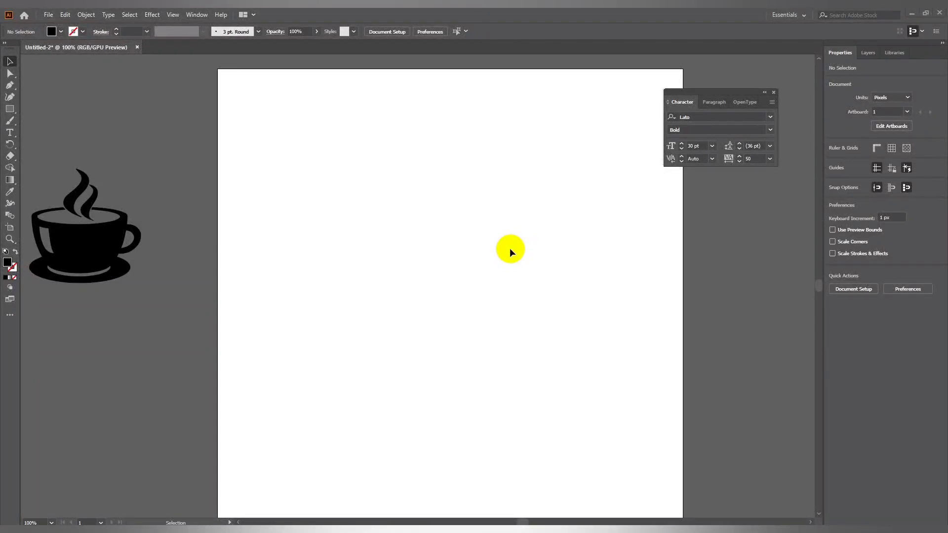
# Step: Draw a 224 px black circle, scale it evenly to about 294 px, then deselect everything
pyautogui.moveTo(11, 112); pyautogui.dragTo(61, 126)
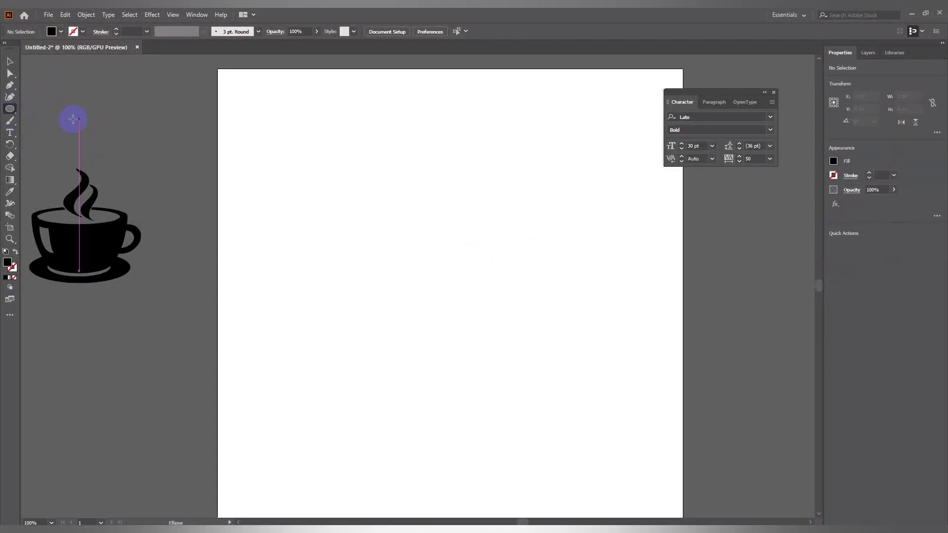
pyautogui.moveTo(370, 197); pyautogui.dragTo(519, 290)
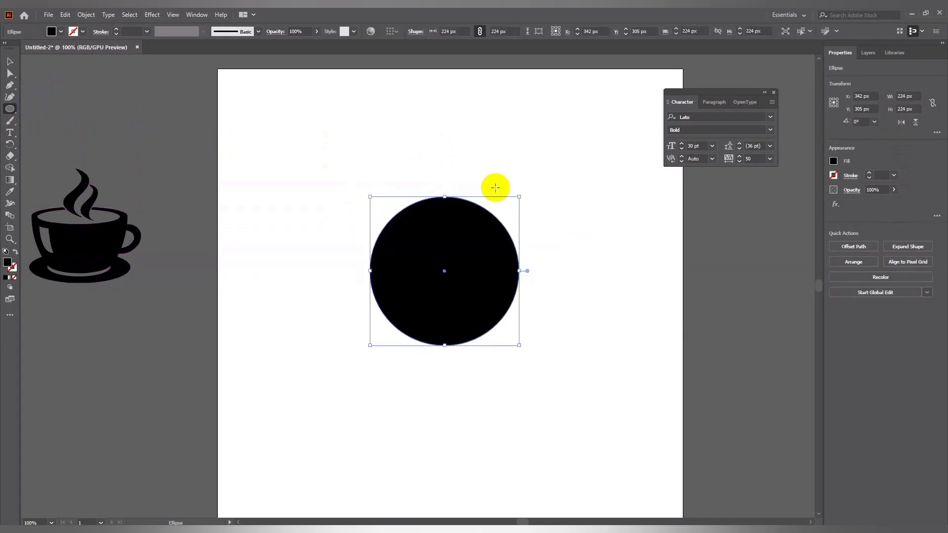
pyautogui.press('v')
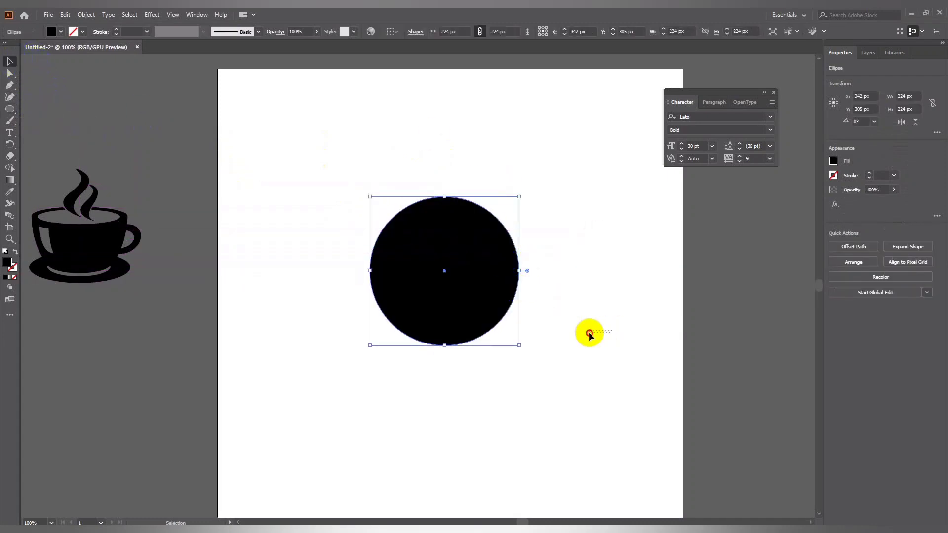
pyautogui.click(429, 262)
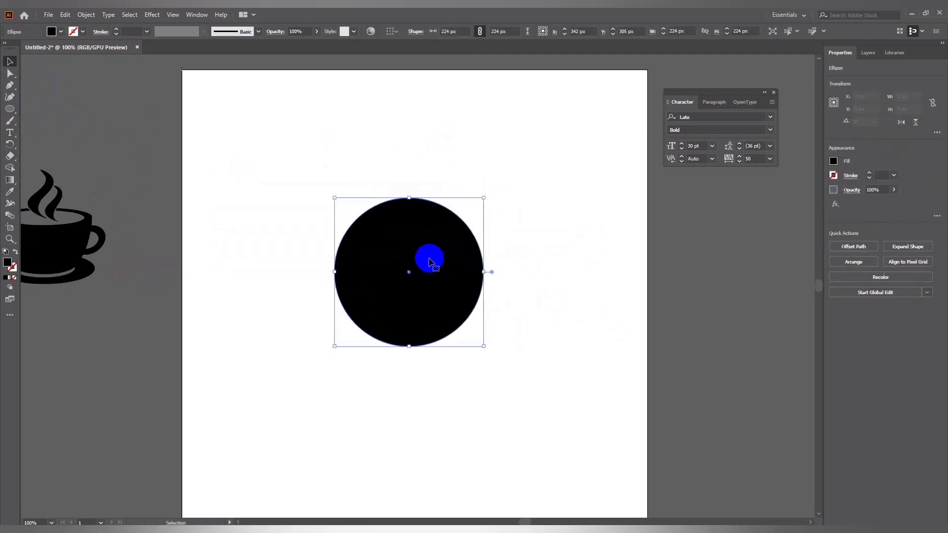
pyautogui.moveTo(481, 203); pyautogui.dragTo(507, 174)
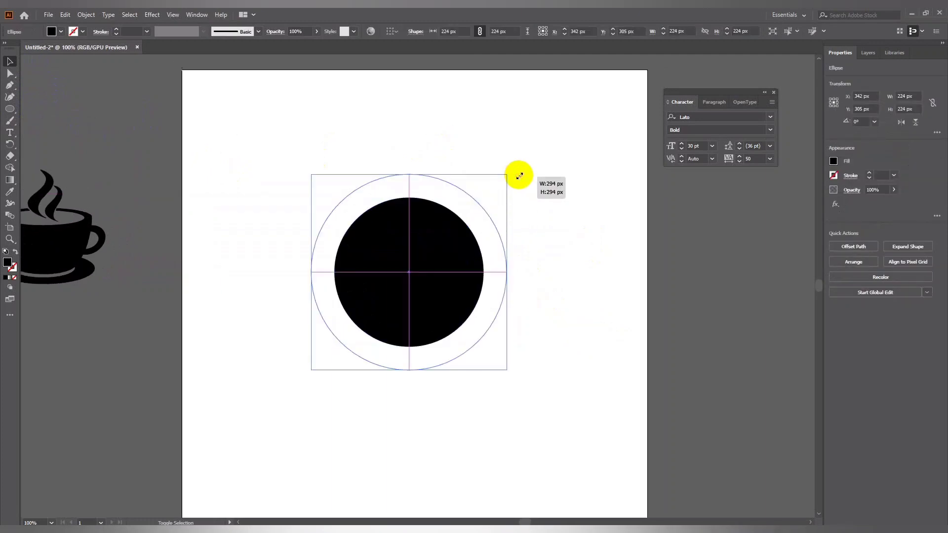
pyautogui.click(684, 261)
pyautogui.click(482, 289)
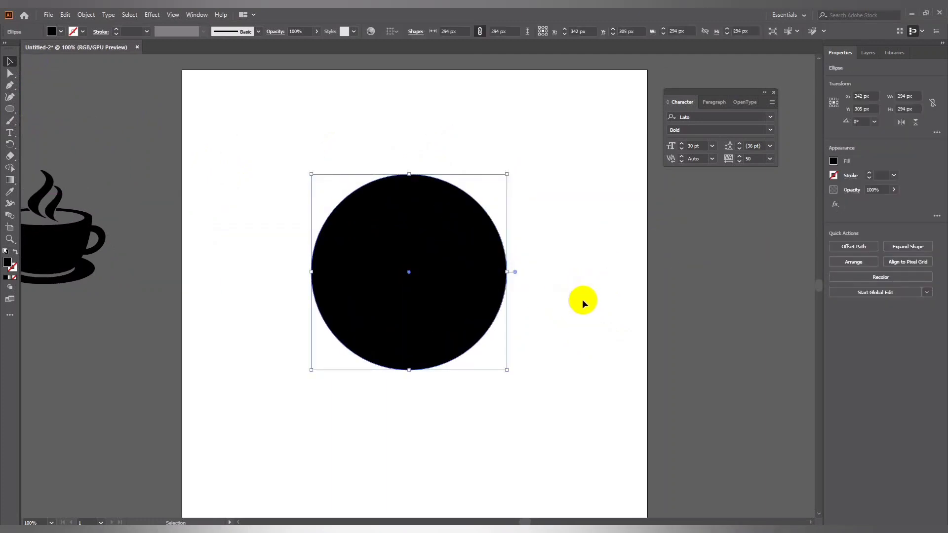
pyautogui.click(590, 302)
pyautogui.click(464, 288)
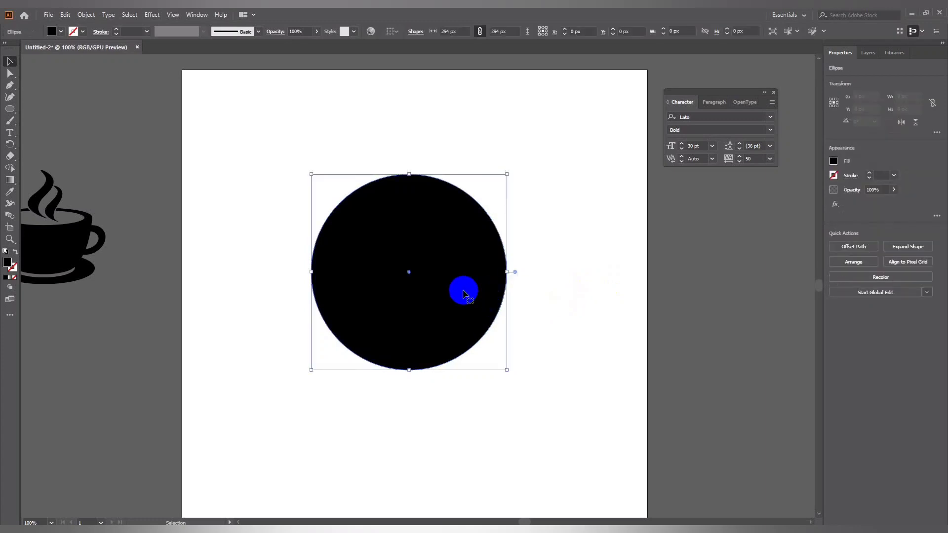
pyautogui.click(128, 15)
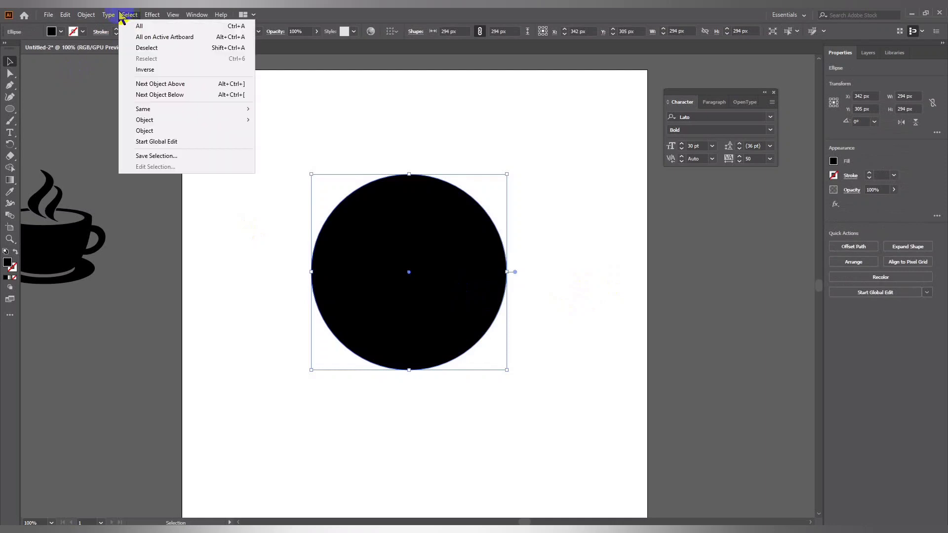
pyautogui.click(323, 110)
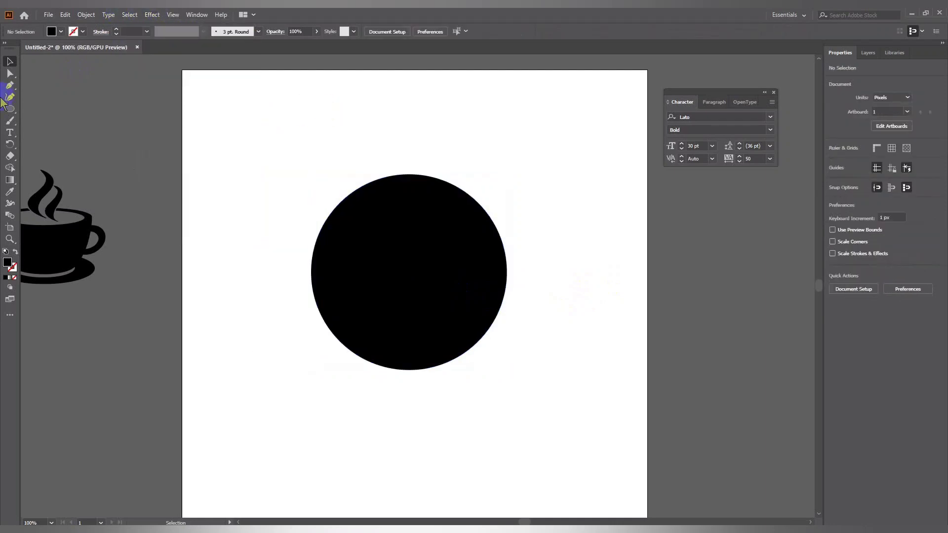
# Step: Draw a flat black rectangle, about 301 by 58 px, slightly wider than the circle and across it
pyautogui.moveTo(13, 114); pyautogui.dragTo(67, 106)
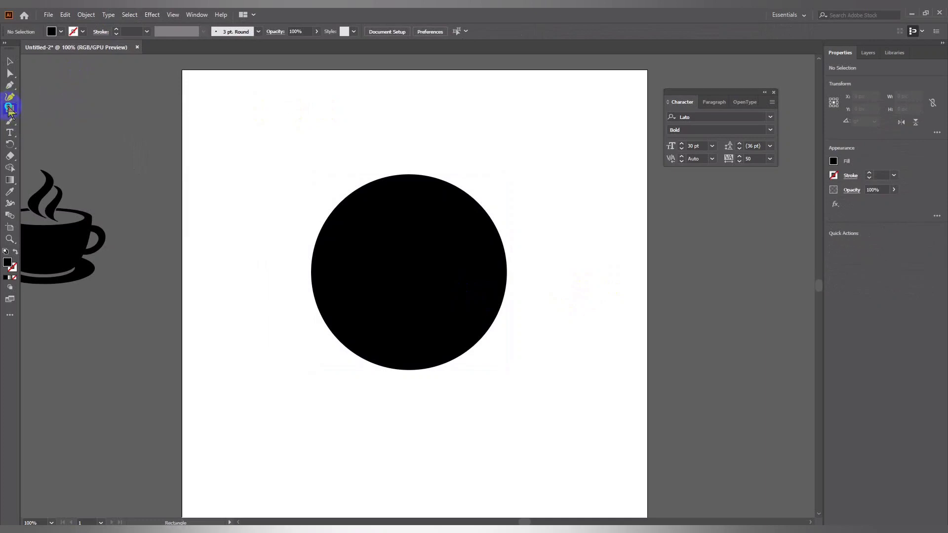
pyautogui.moveTo(270, 122)
pyautogui.mouseDown()
pyautogui.moveTo(476, 147)
pyautogui.moveTo(466, 159)
pyautogui.mouseUp()
pyautogui.press('v')
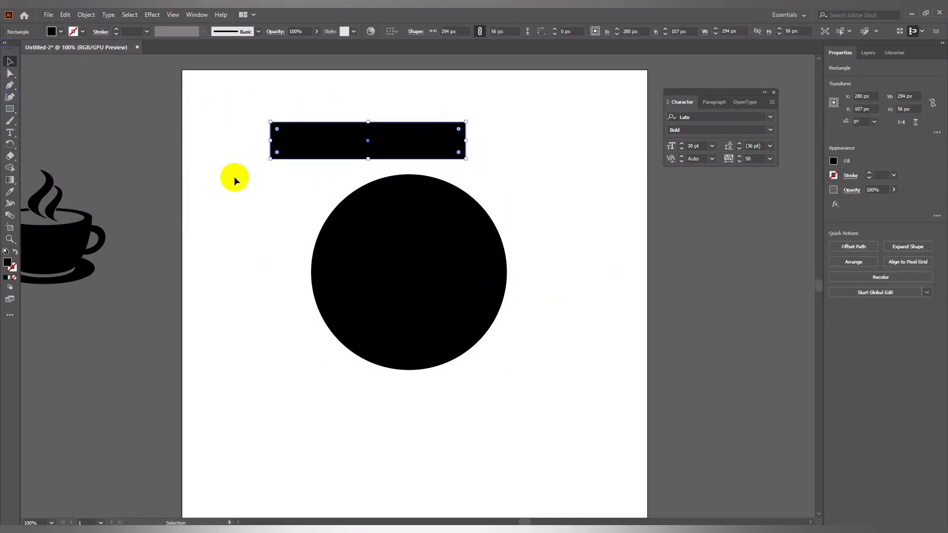
pyautogui.moveTo(348, 144); pyautogui.dragTo(389, 269)
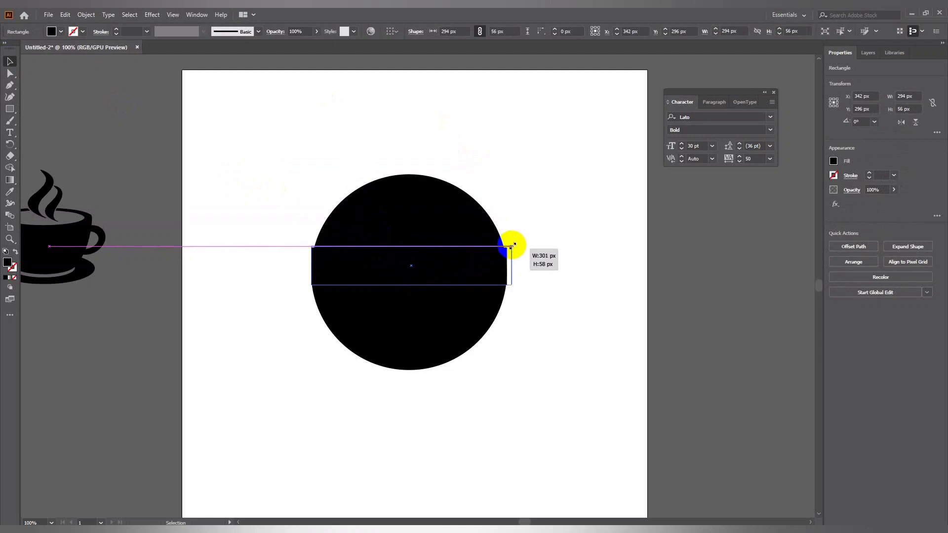
pyautogui.moveTo(508, 247); pyautogui.dragTo(511, 246)
pyautogui.moveTo(442, 272); pyautogui.dragTo(441, 272)
# Step: Align the rectangle's vertical centre to the circle, then select the rectangle alone
pyautogui.click(360, 201)
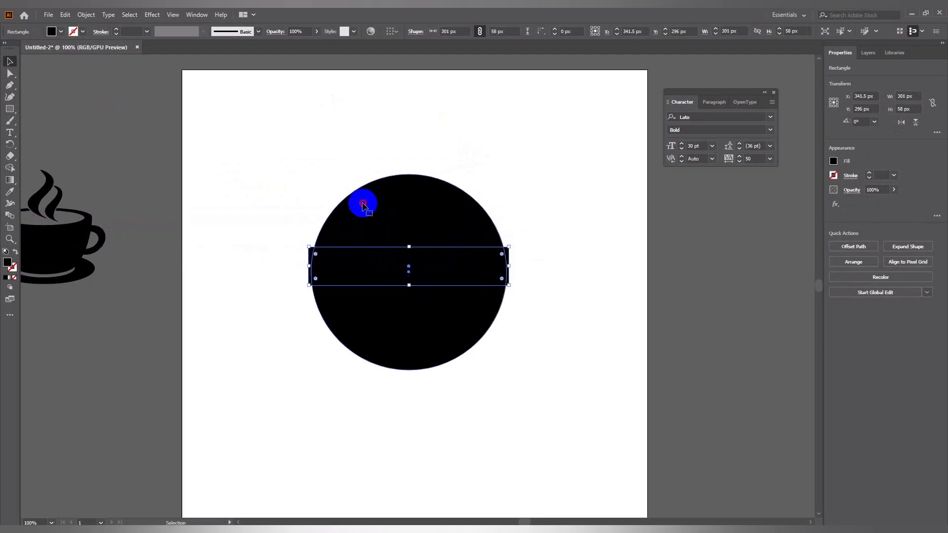
pyautogui.moveTo(259, 165); pyautogui.dragTo(402, 322)
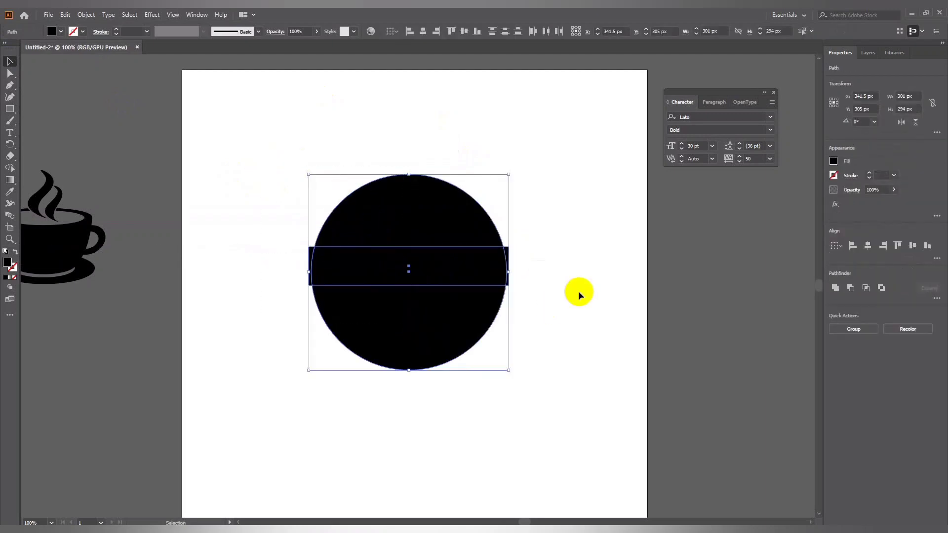
pyautogui.click(239, 159)
pyautogui.moveTo(239, 159); pyautogui.dragTo(438, 332)
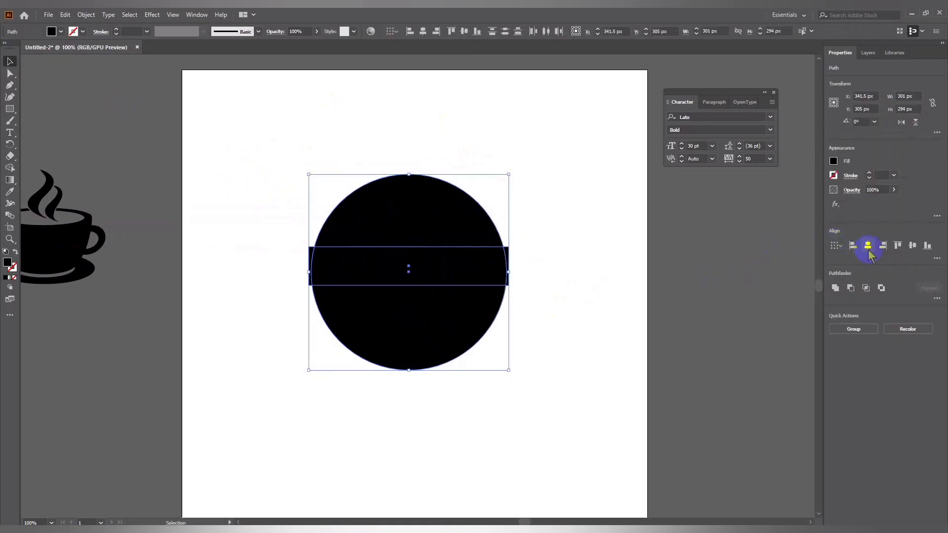
pyautogui.click(912, 245)
pyautogui.click(666, 264)
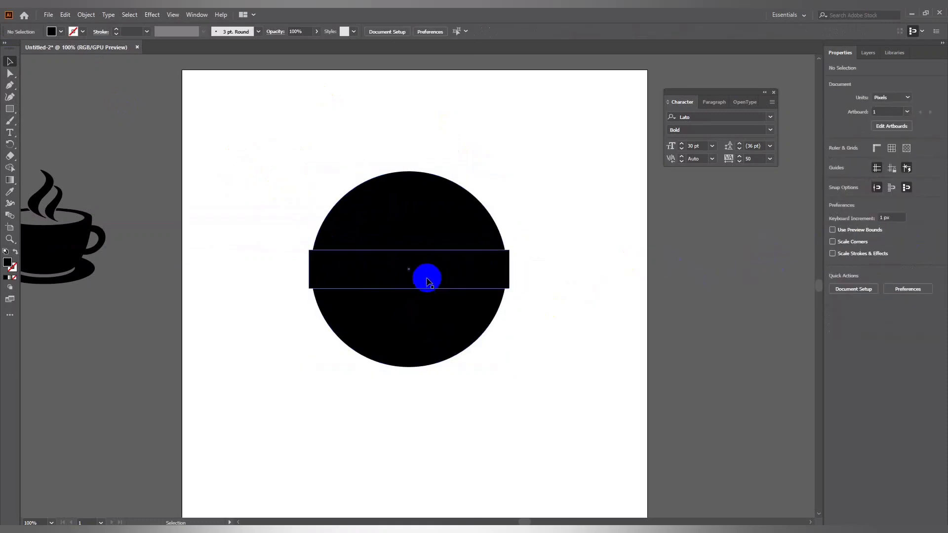
pyautogui.click(423, 274)
pyautogui.click(581, 244)
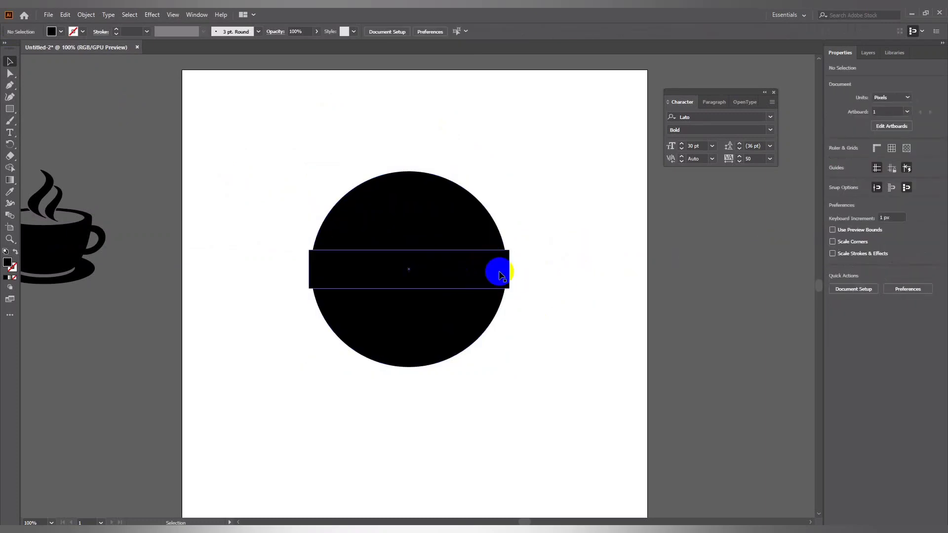
pyautogui.click(498, 268)
# Step: Change the band's fill from black to a light blue swatch
pyautogui.click(151, 15)
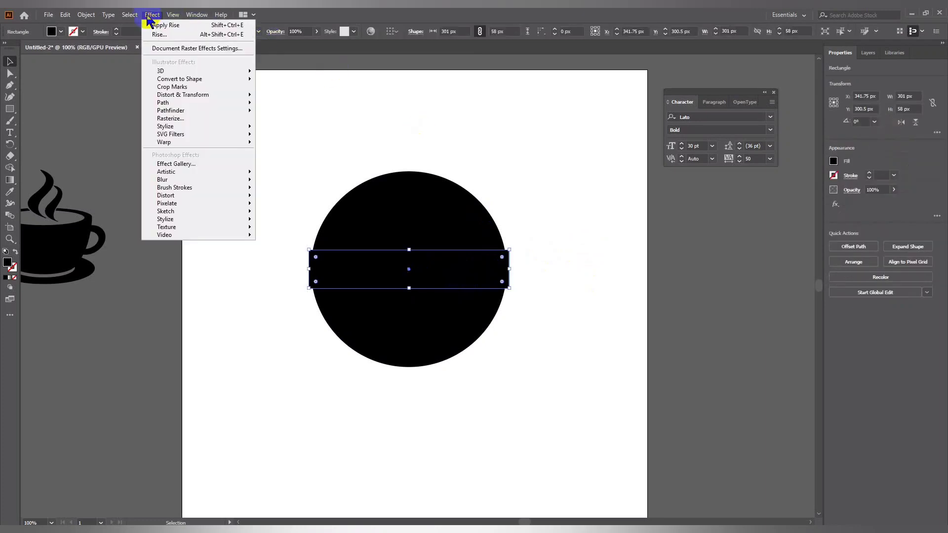
pyautogui.click(419, 269)
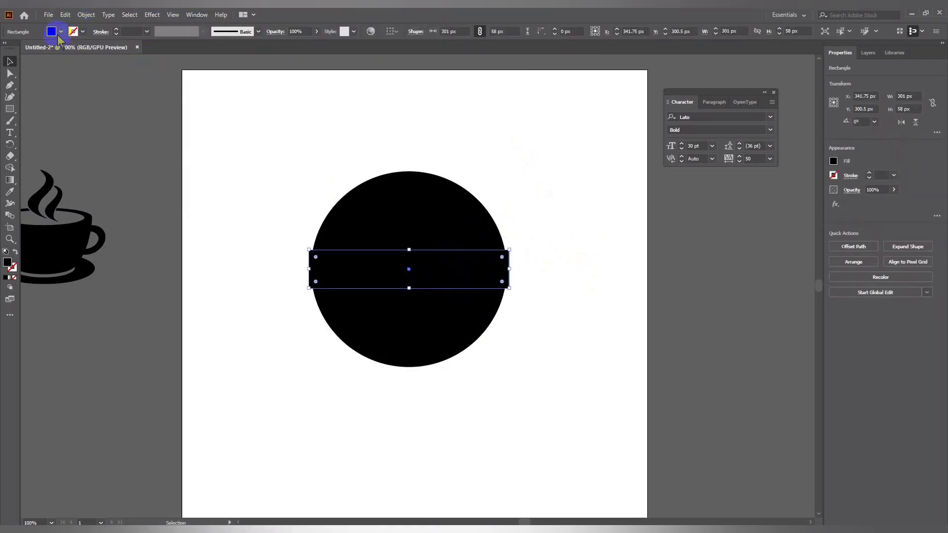
pyautogui.click(60, 32)
pyautogui.click(22, 49)
pyautogui.click(253, 106)
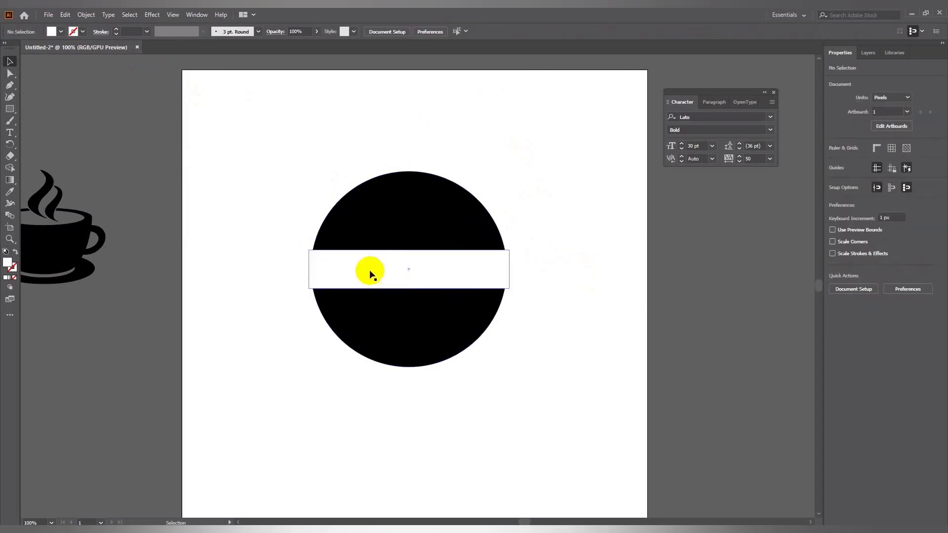
pyautogui.click(370, 273)
pyautogui.click(61, 32)
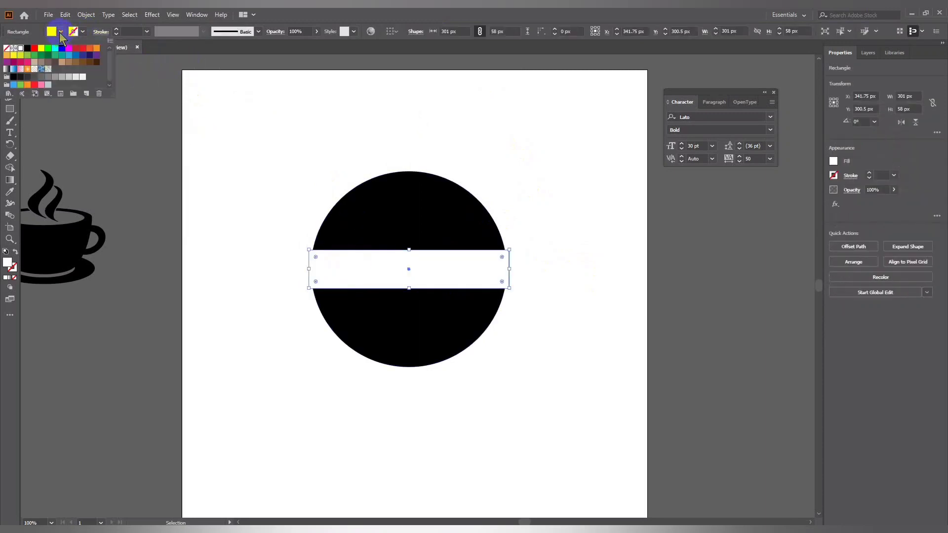
pyautogui.click(69, 55)
pyautogui.click(228, 108)
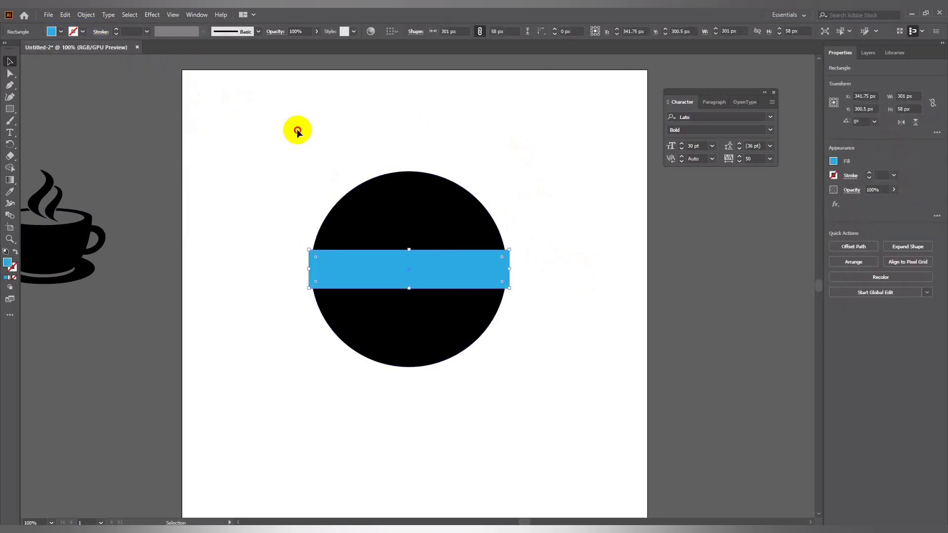
pyautogui.click(345, 258)
pyautogui.click(152, 14)
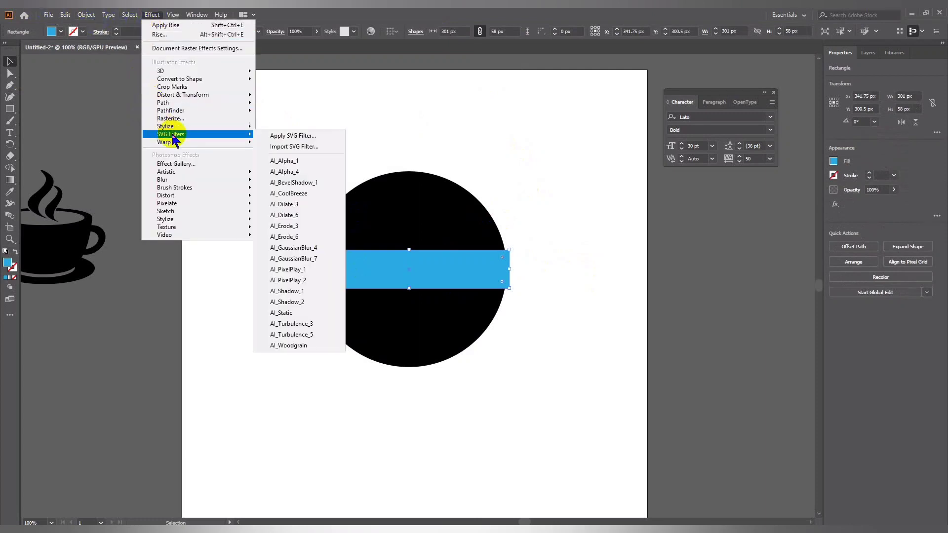
# Step: Apply a Rise warp with a 25% bend to the blue band
pyautogui.moveTo(165, 141)
pyautogui.click(275, 253)
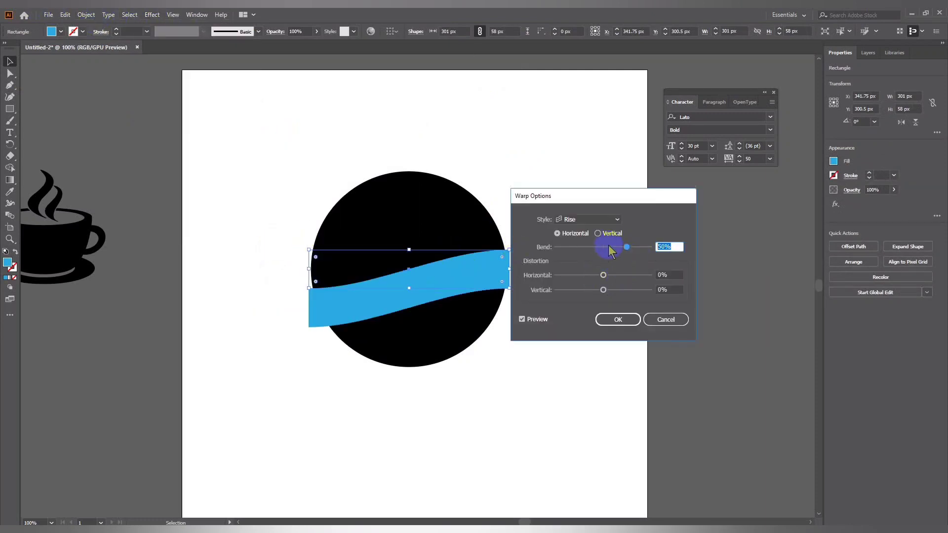
pyautogui.moveTo(609, 246); pyautogui.dragTo(618, 247)
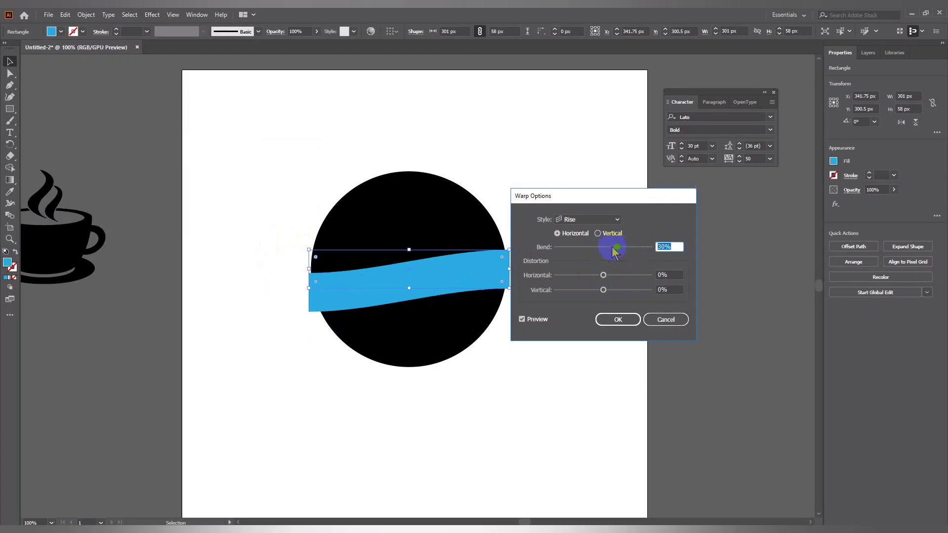
pyautogui.click(612, 247)
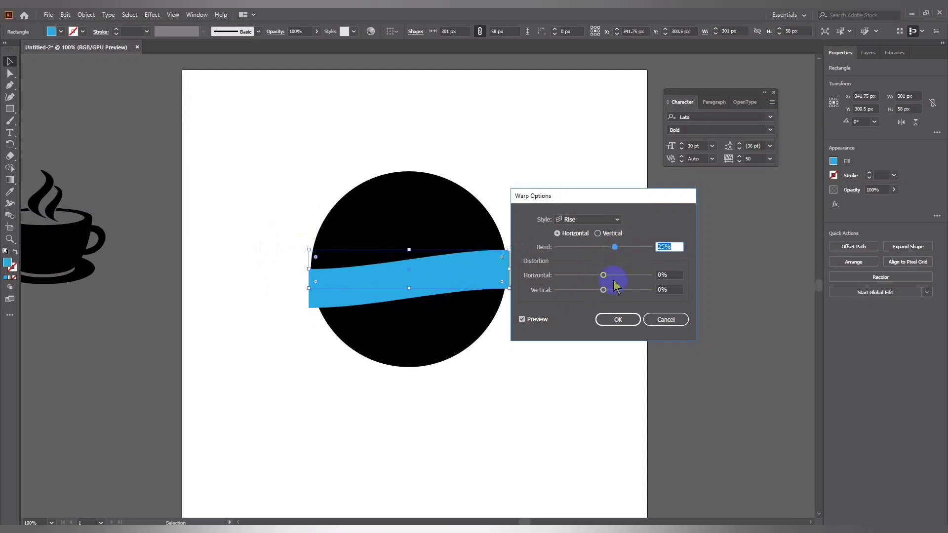
pyautogui.press('Up')
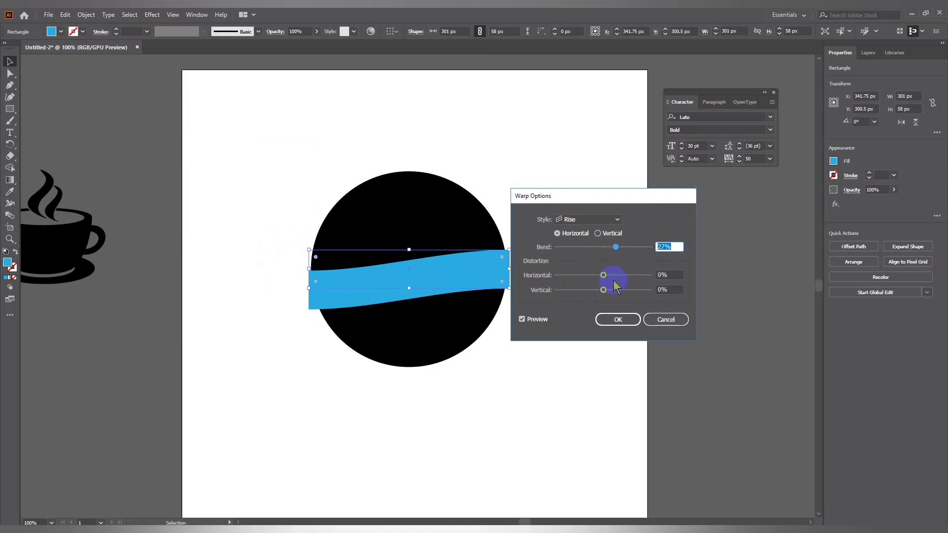
pyautogui.press('Down')
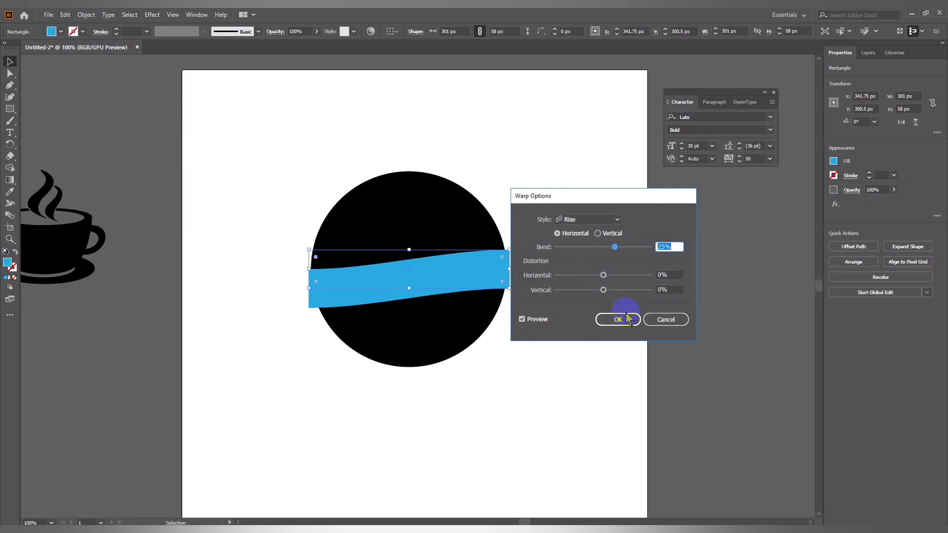
pyautogui.click(617, 320)
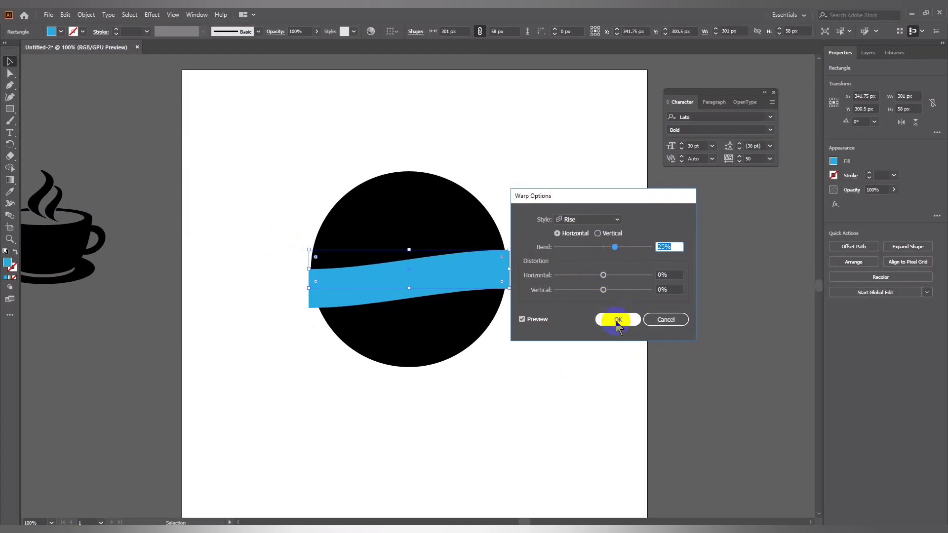
pyautogui.click(518, 345)
pyautogui.click(387, 279)
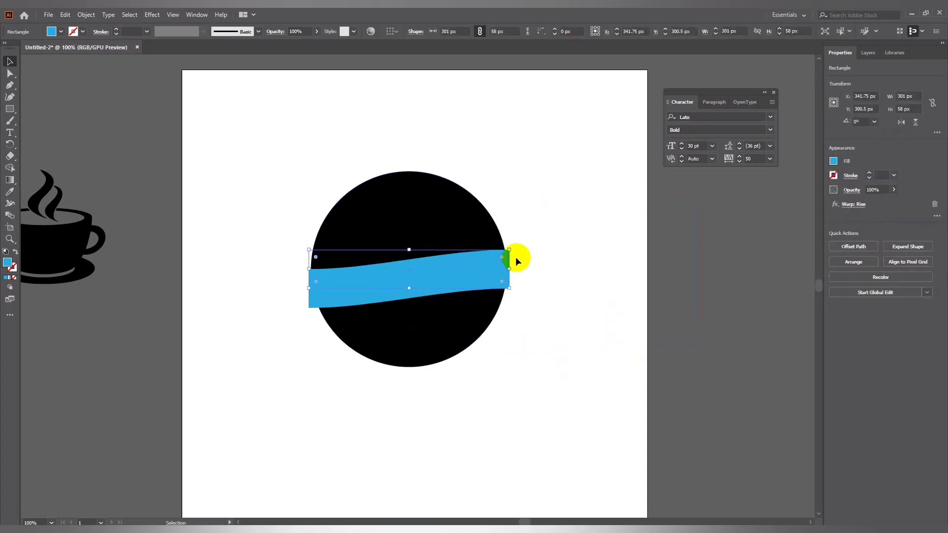
# Step: Widen the warped blue band to about 294.5 by 57 px, spanning the circle edge to edge
pyautogui.moveTo(511, 250); pyautogui.dragTo(506, 251)
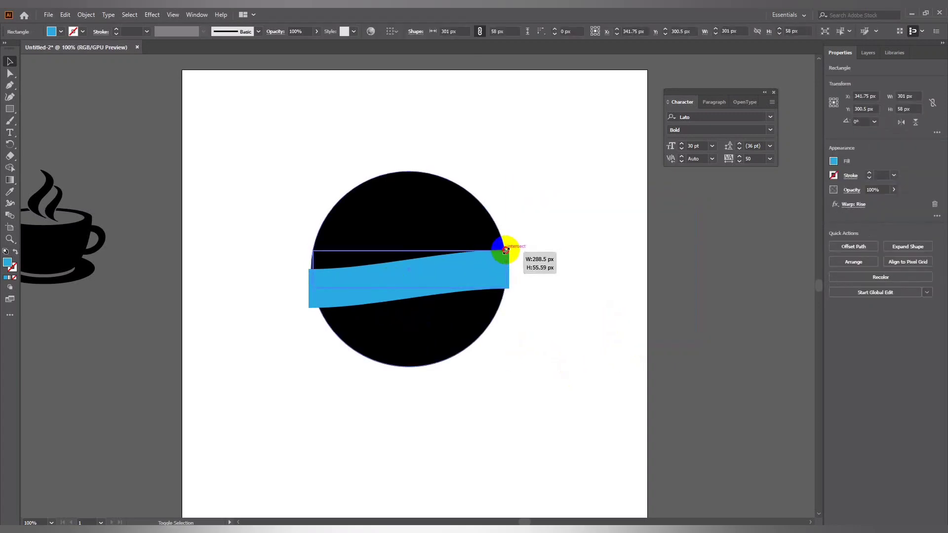
pyautogui.click(551, 245)
pyautogui.moveTo(546, 215); pyautogui.dragTo(350, 293)
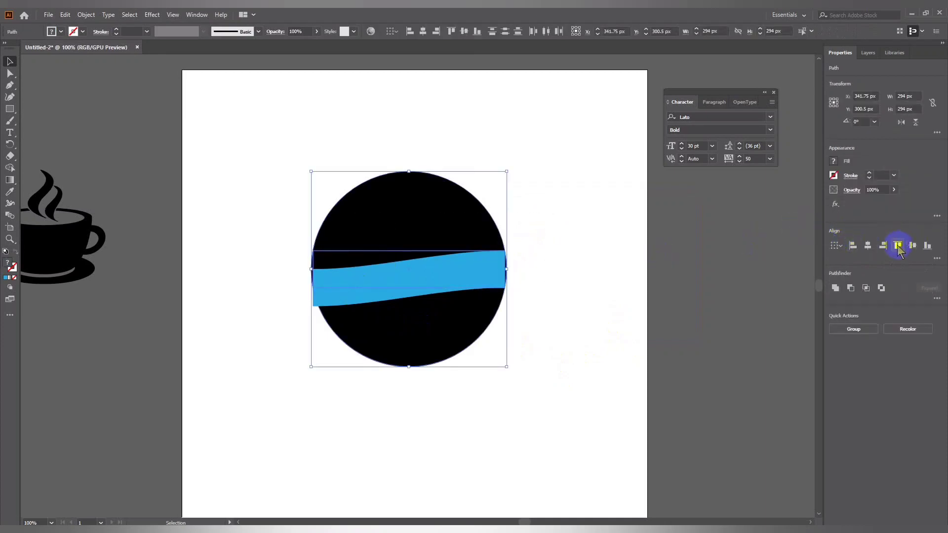
pyautogui.click(539, 265)
pyautogui.click(492, 262)
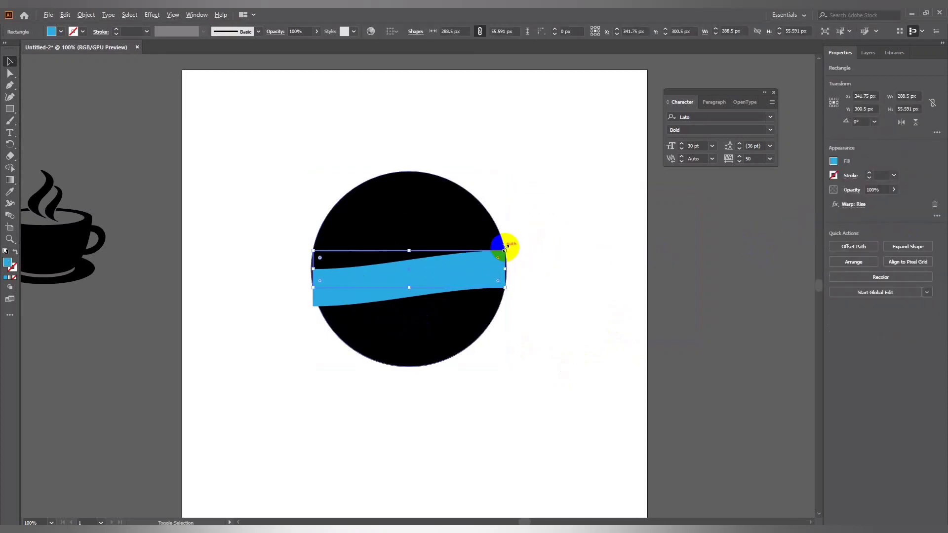
pyautogui.moveTo(504, 250); pyautogui.dragTo(506, 250)
pyautogui.click(537, 247)
# Step: Nudge the blue band up slightly across the circle and keep it selected
pyautogui.click(479, 258)
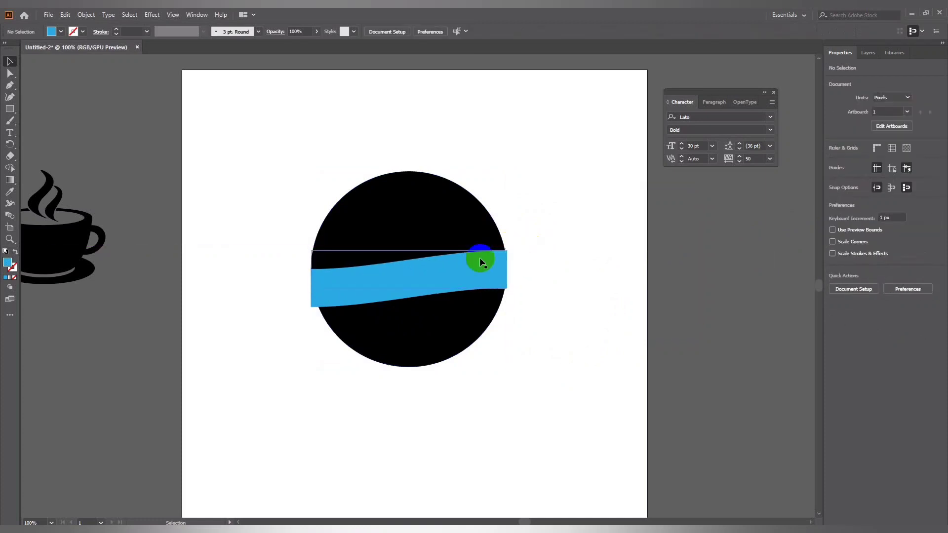
pyautogui.press('Up')
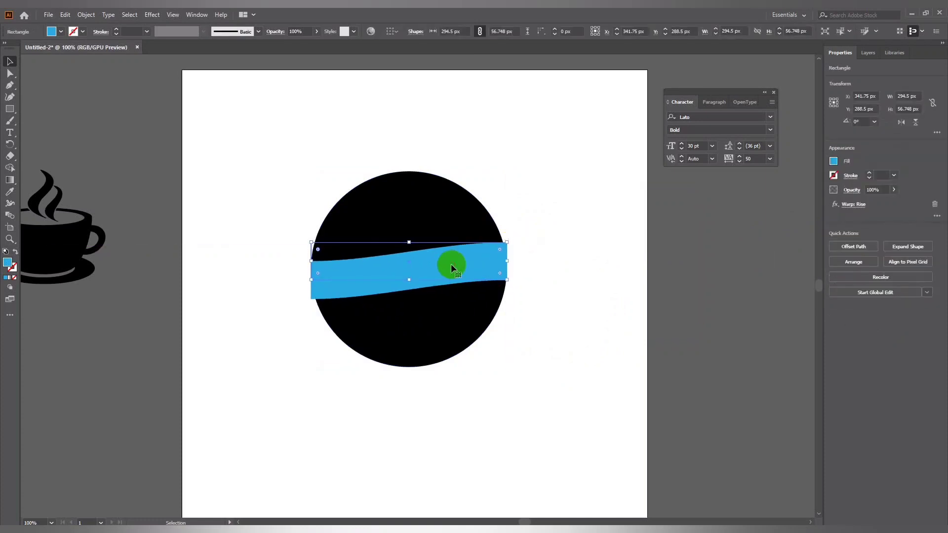
pyautogui.click(579, 278)
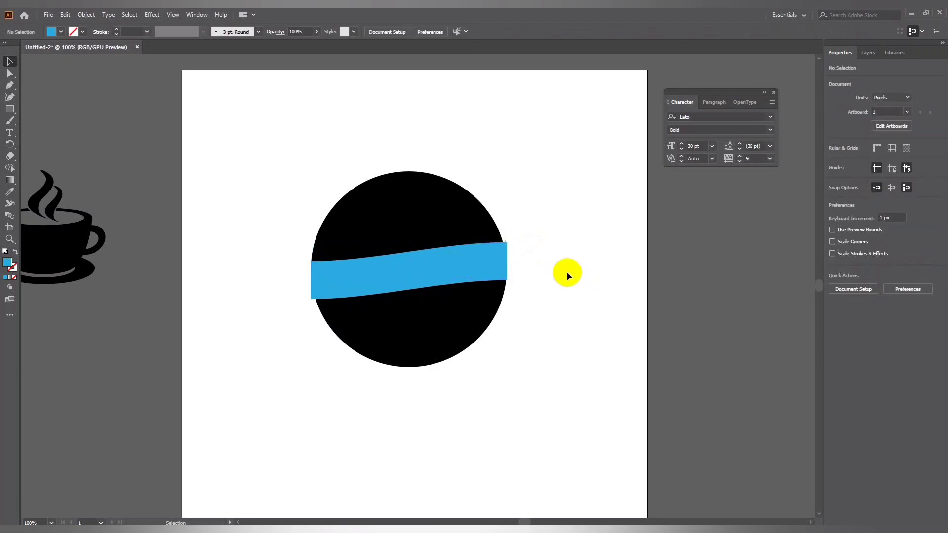
pyautogui.click(405, 270)
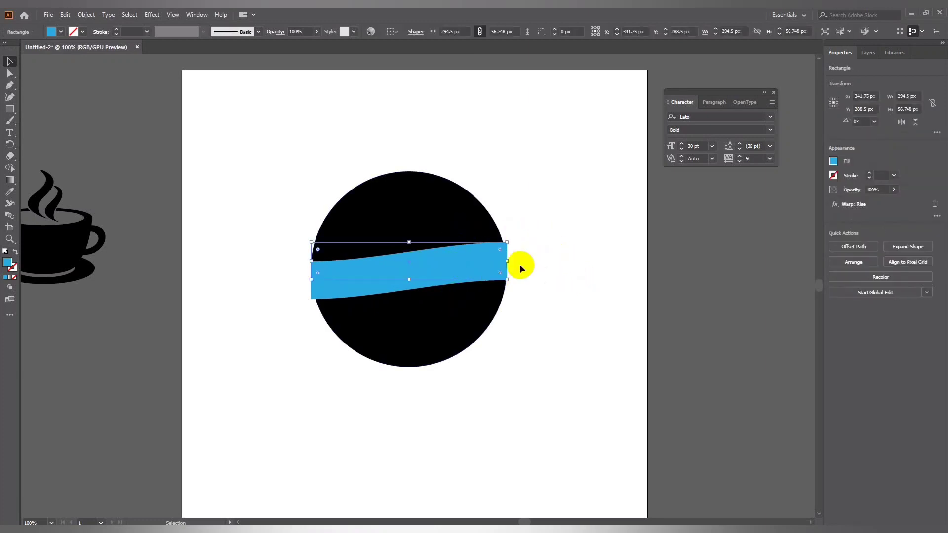
pyautogui.click(565, 292)
pyautogui.click(450, 271)
# Step: Set the band's fill to None, leaving only an outline
pyautogui.click(82, 15)
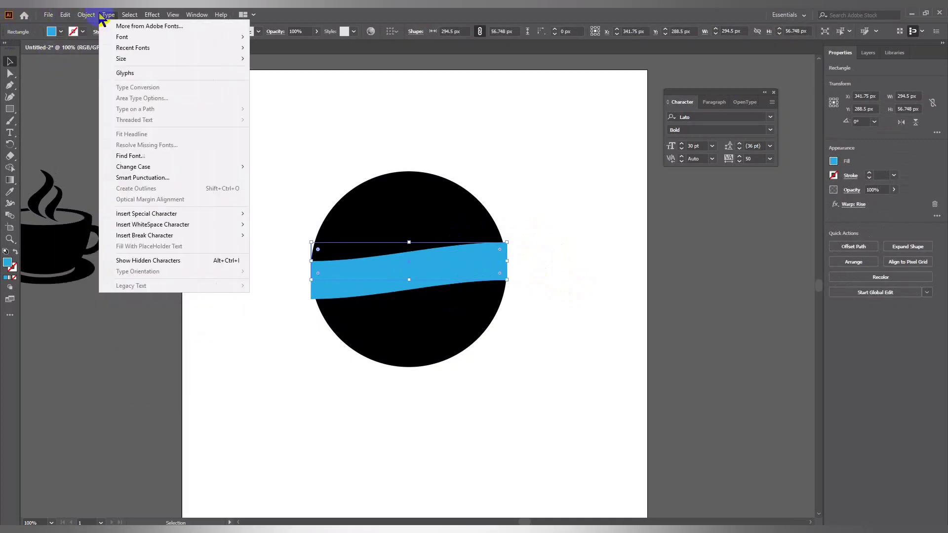
pyautogui.click(86, 15)
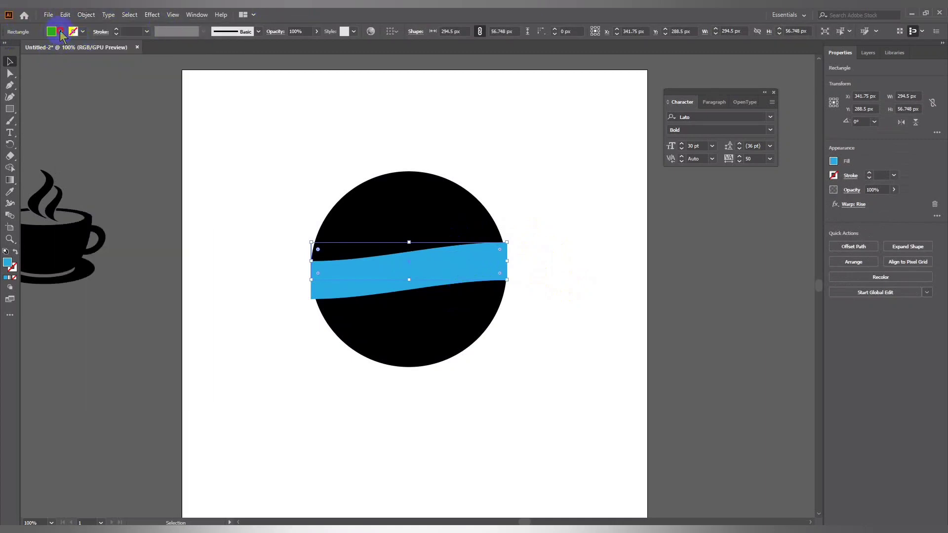
pyautogui.click(60, 31)
pyautogui.click(7, 48)
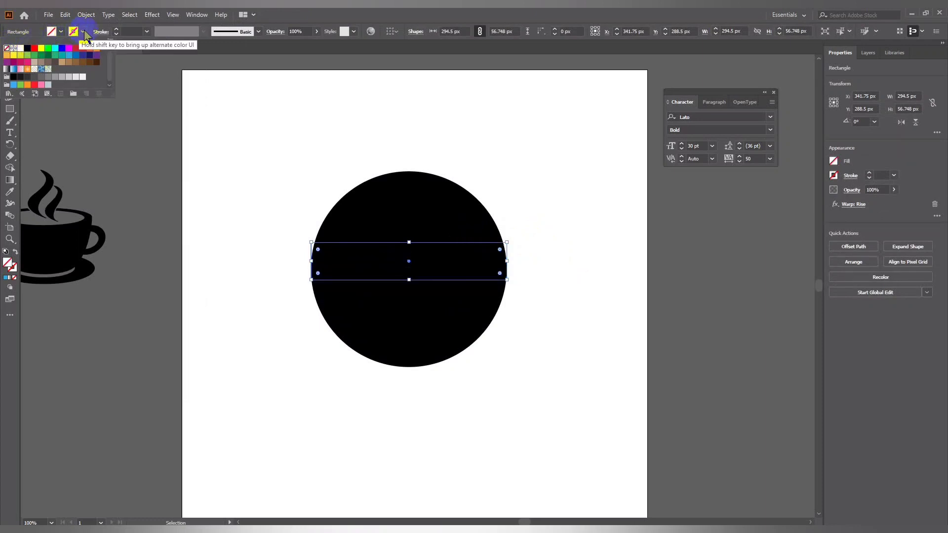
pyautogui.click(27, 49)
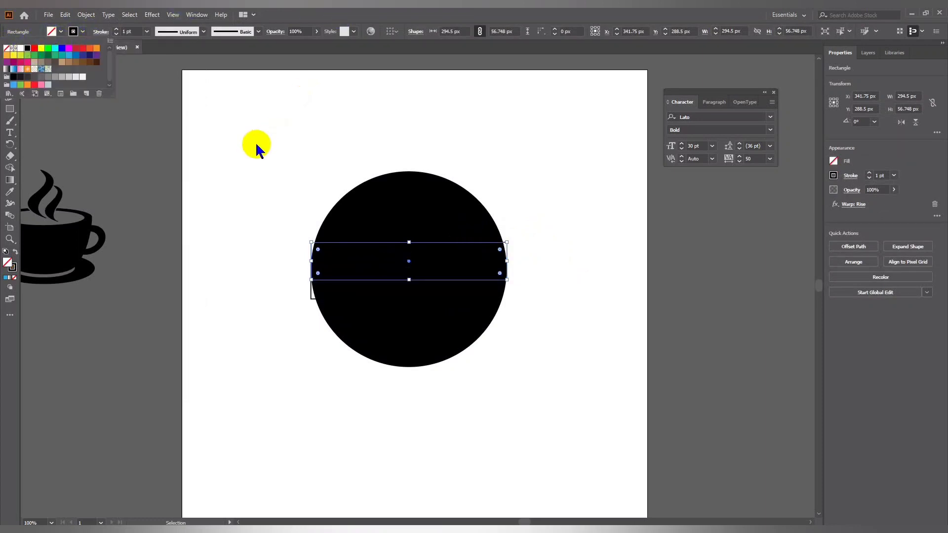
pyautogui.click(335, 12)
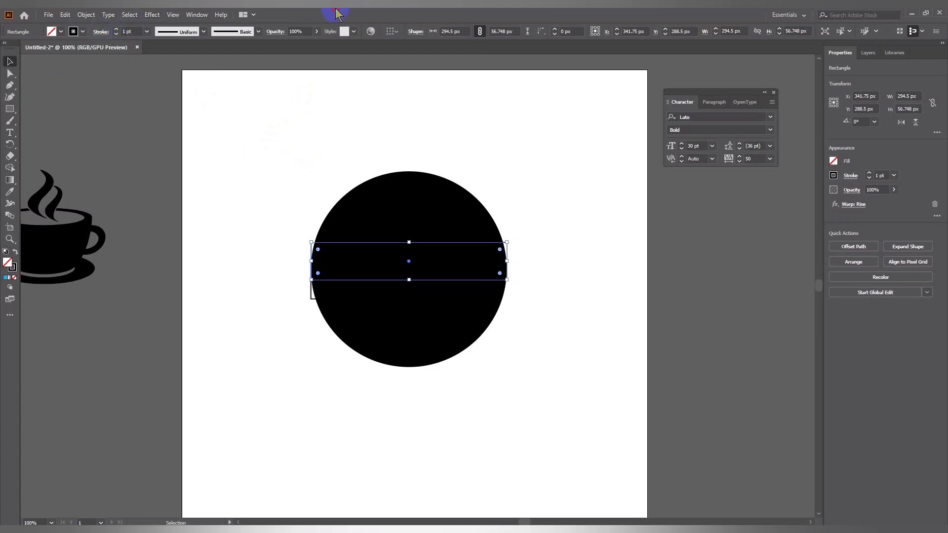
# Step: Give the band outline a white stroke at 2 pt weight
pyautogui.click(402, 206)
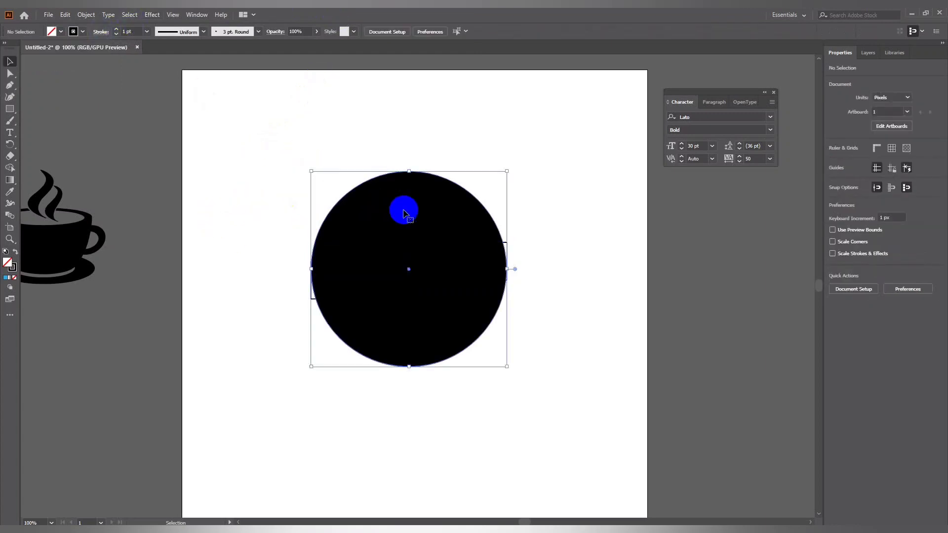
pyautogui.click(247, 291)
pyautogui.click(507, 249)
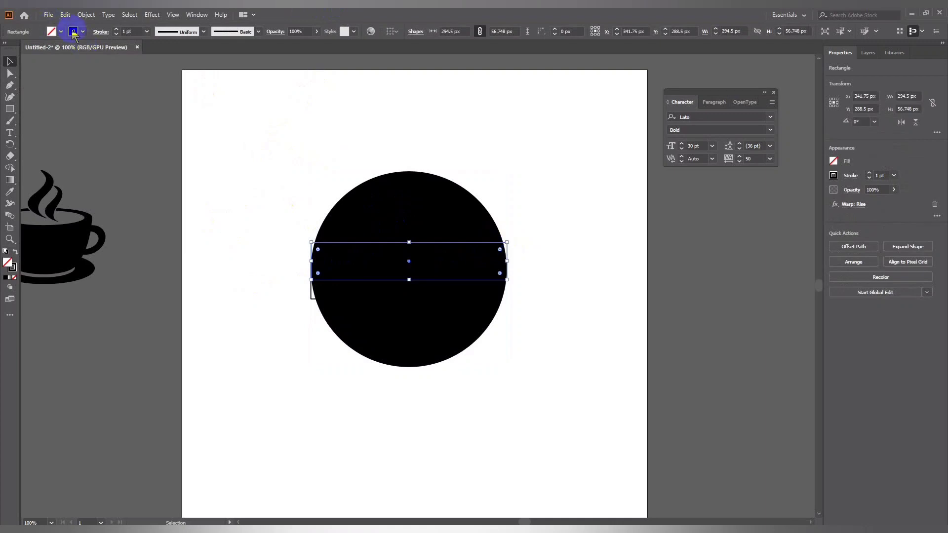
pyautogui.click(83, 31)
pyautogui.click(19, 49)
pyautogui.click(387, 14)
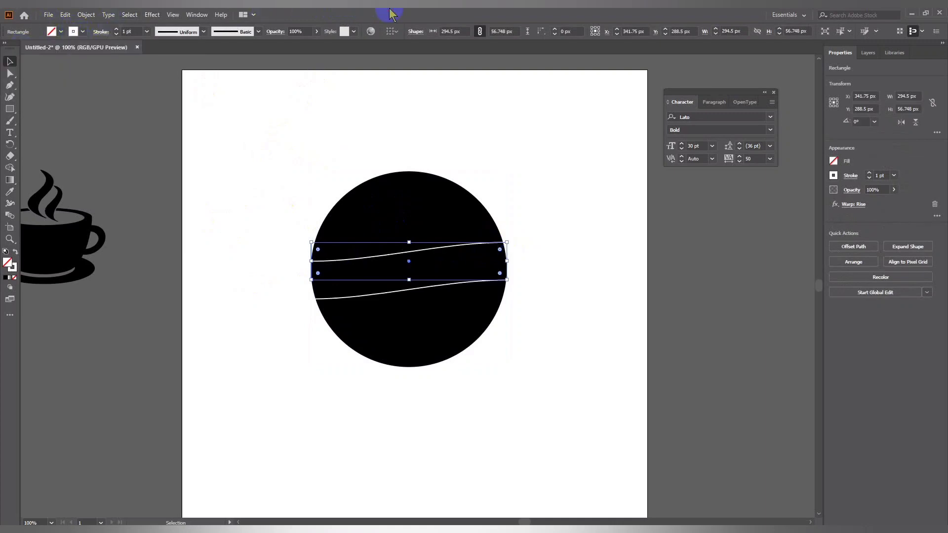
pyautogui.click(247, 149)
pyautogui.click(339, 257)
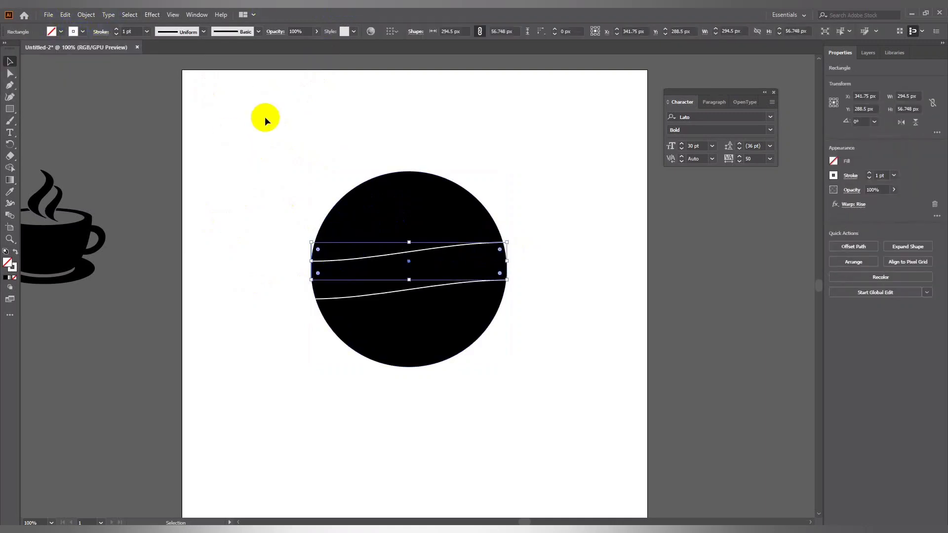
pyautogui.click(130, 31)
pyautogui.click(116, 29)
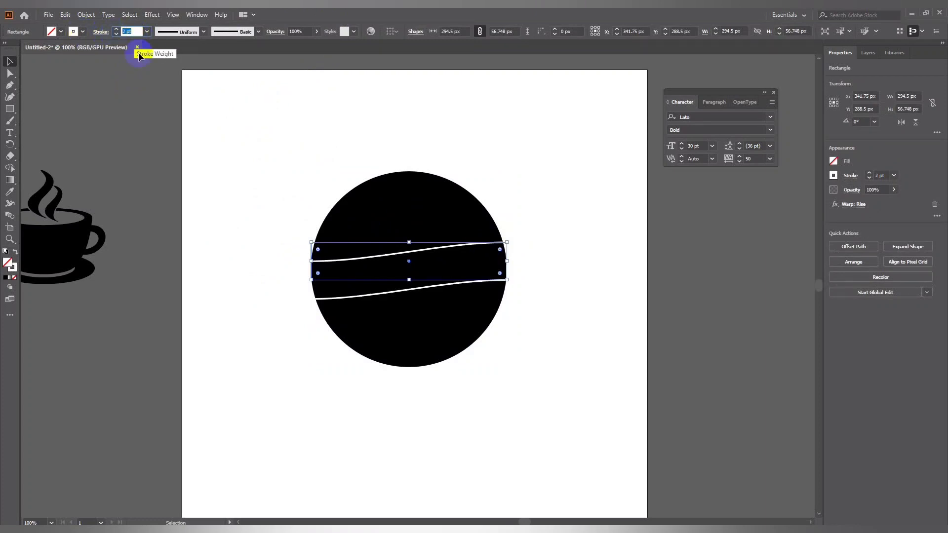
# Step: Select the white band alone and apply Object > Path > Outline Stroke
pyautogui.click(250, 148)
pyautogui.moveTo(263, 177); pyautogui.dragTo(542, 340)
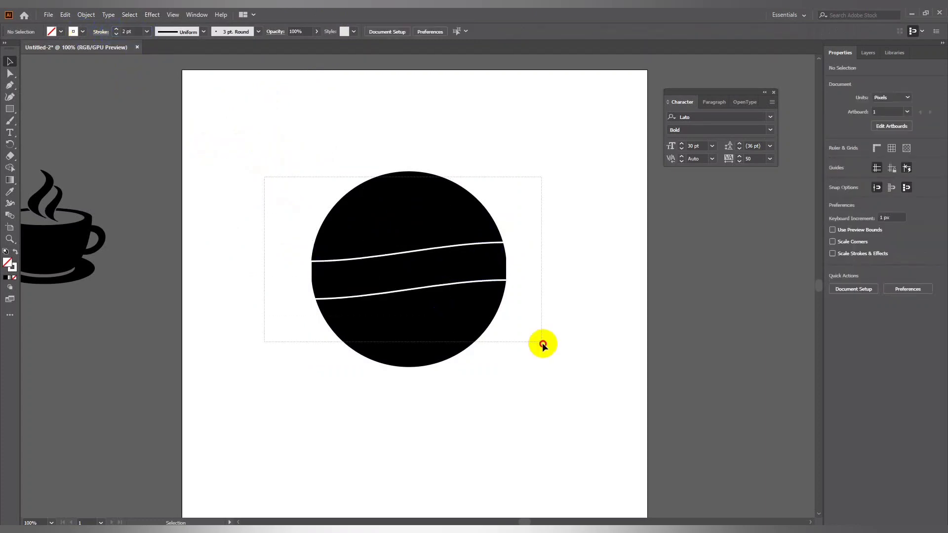
pyautogui.click(546, 292)
pyautogui.click(453, 269)
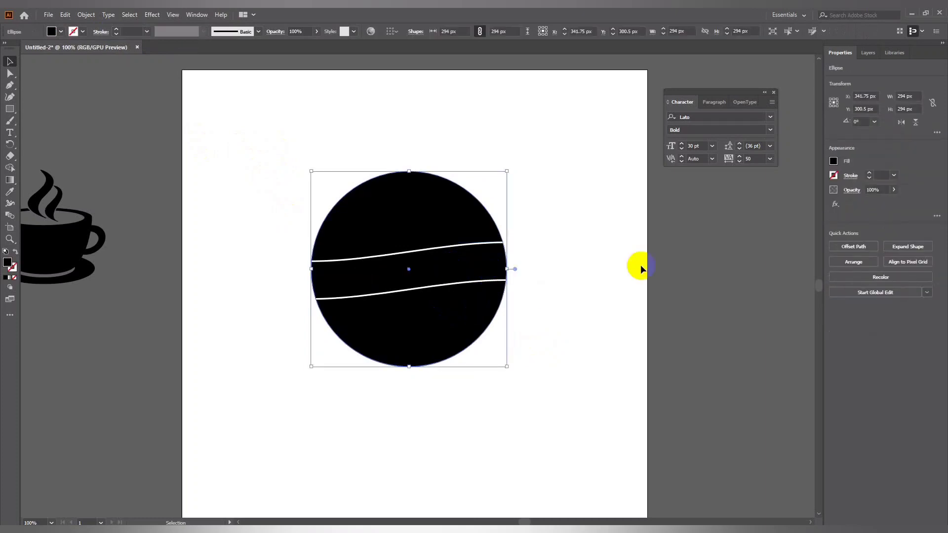
pyautogui.click(735, 77)
pyautogui.click(418, 248)
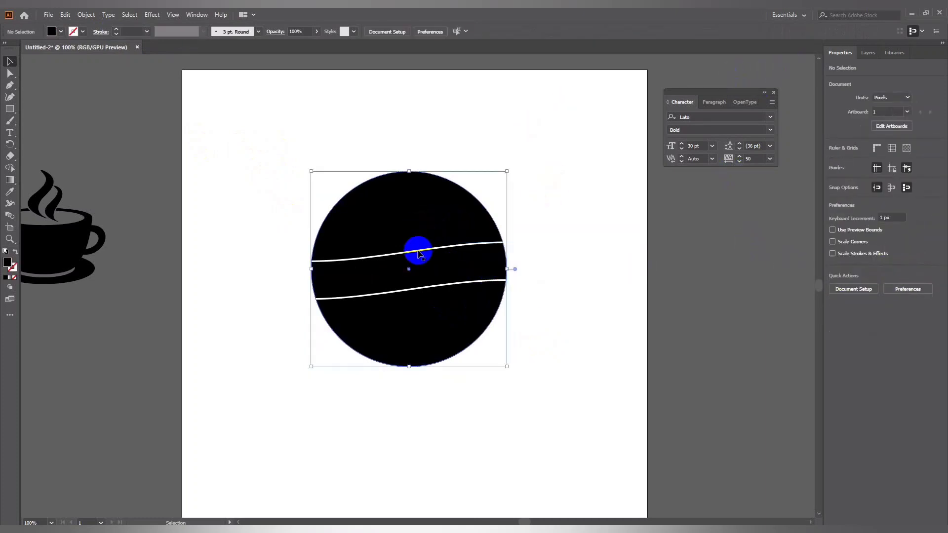
pyautogui.click(493, 257)
pyautogui.click(461, 247)
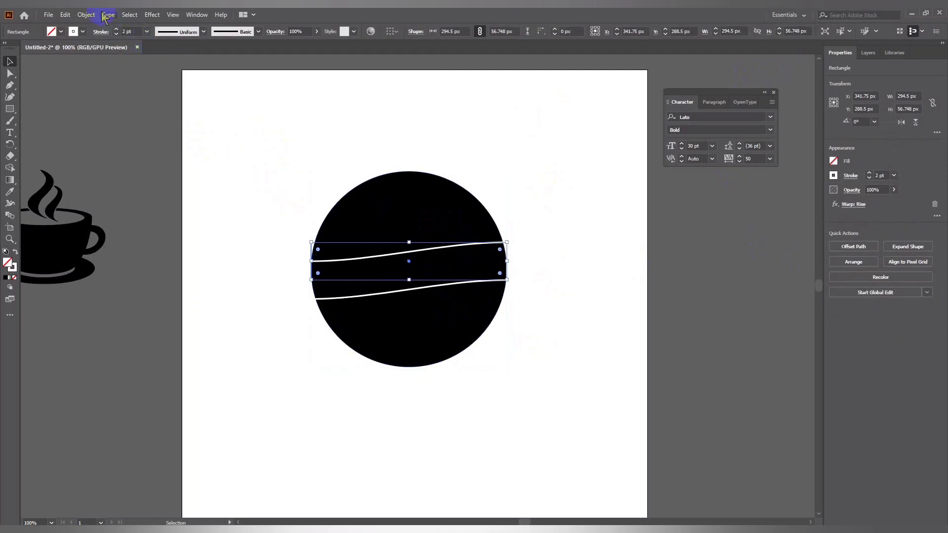
pyautogui.click(88, 14)
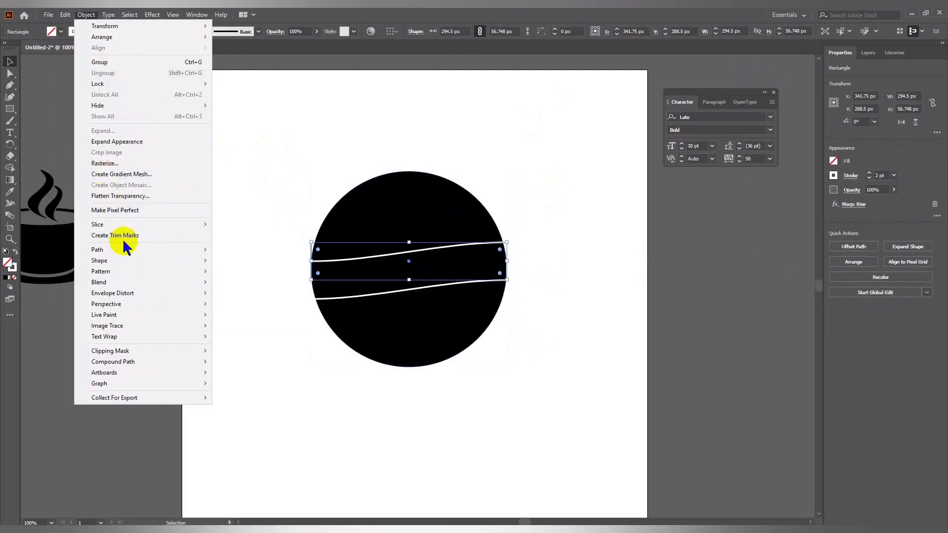
pyautogui.moveTo(96, 249)
pyautogui.click(245, 274)
# Step: Divide the circle with the band using Pathfinder Divide, then ungroup the resulting pieces
pyautogui.click(568, 195)
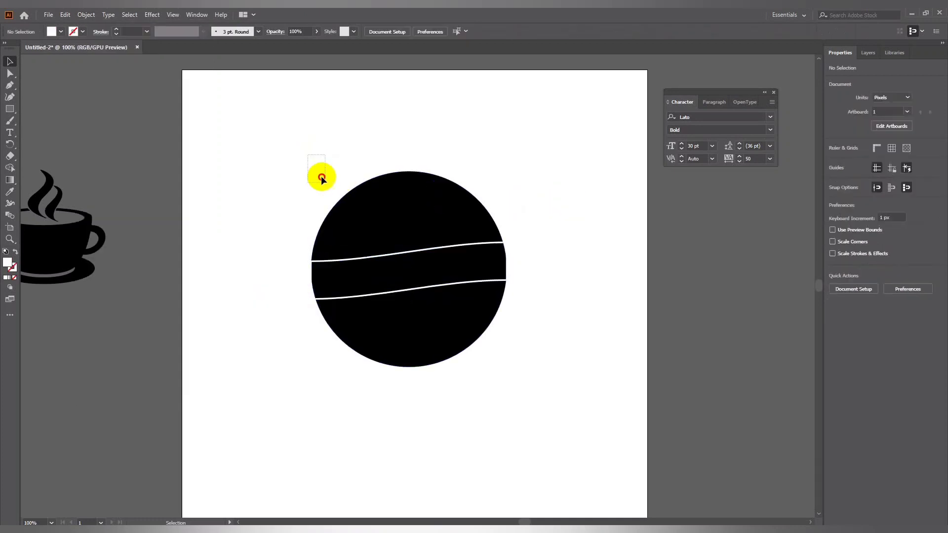
pyautogui.moveTo(321, 176); pyautogui.dragTo(534, 265)
pyautogui.click(937, 298)
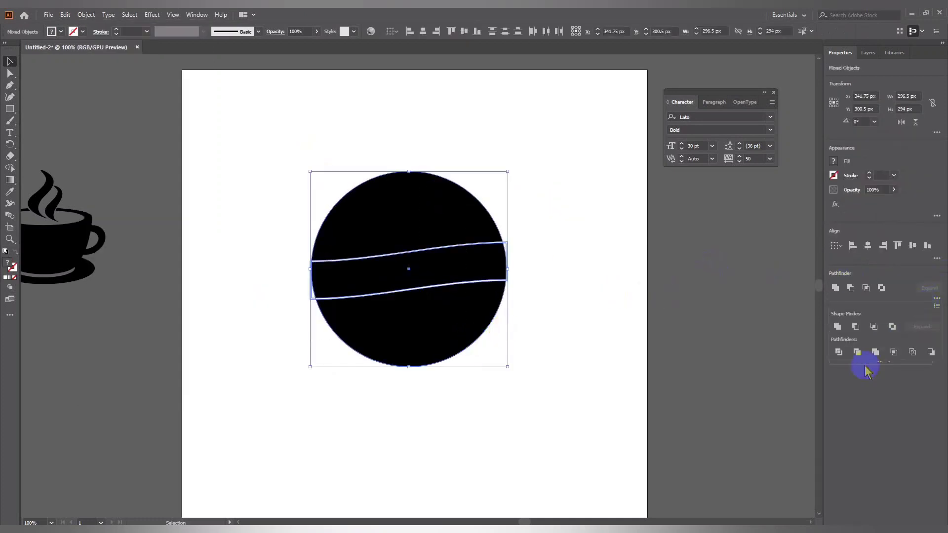
pyautogui.click(838, 353)
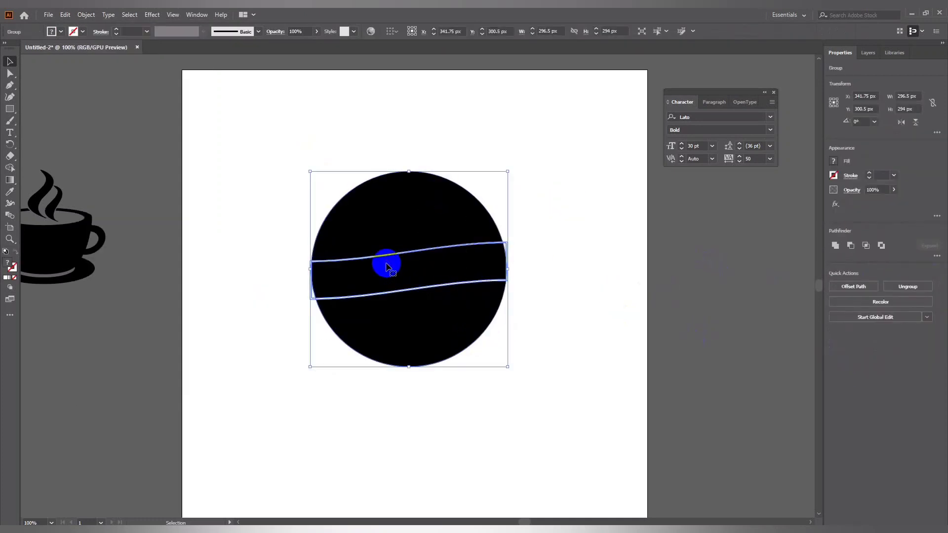
pyautogui.rightClick(432, 264)
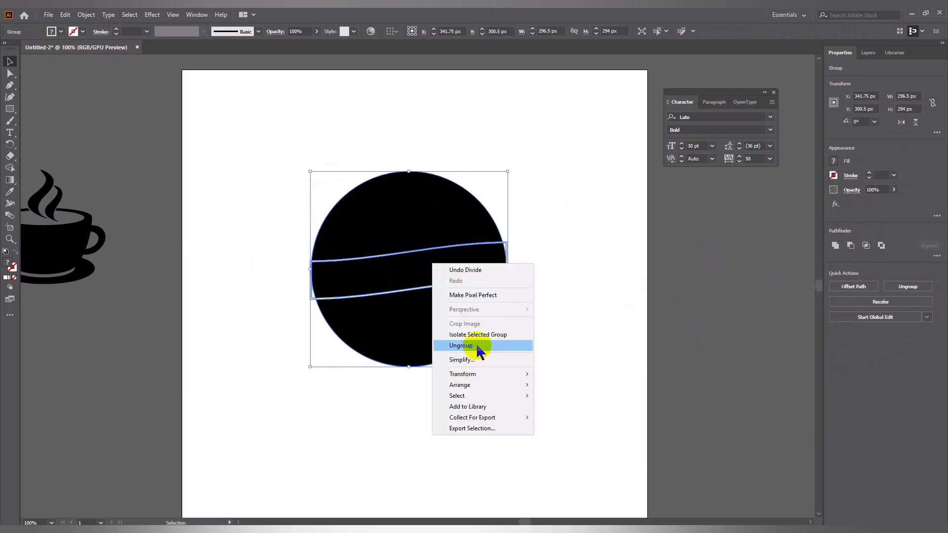
pyautogui.click(479, 346)
pyautogui.click(556, 328)
pyautogui.click(445, 322)
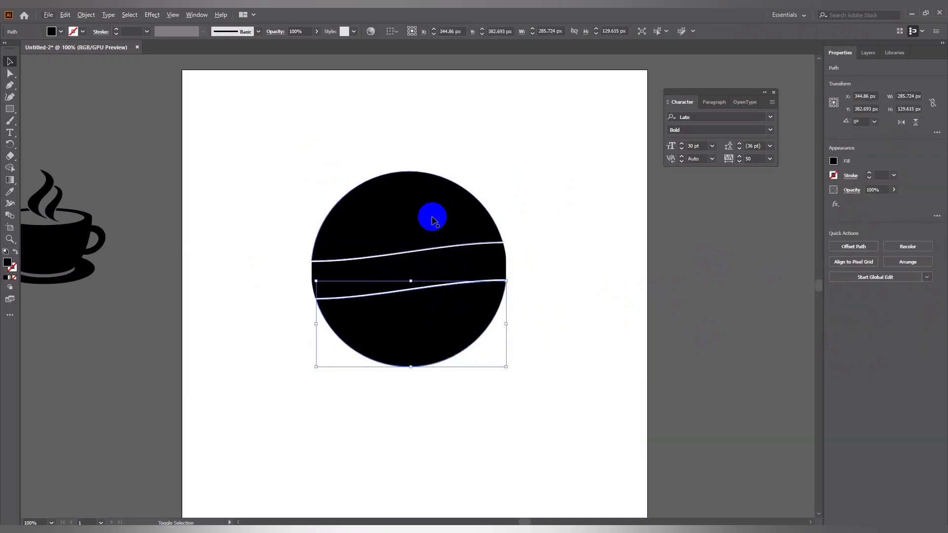
# Step: Scale the divided circle up slightly and stretch the middle stripe to about 302.5 by 86 px
pyautogui.keyDown('shift'); pyautogui.click(432, 220); pyautogui.keyUp('shift')
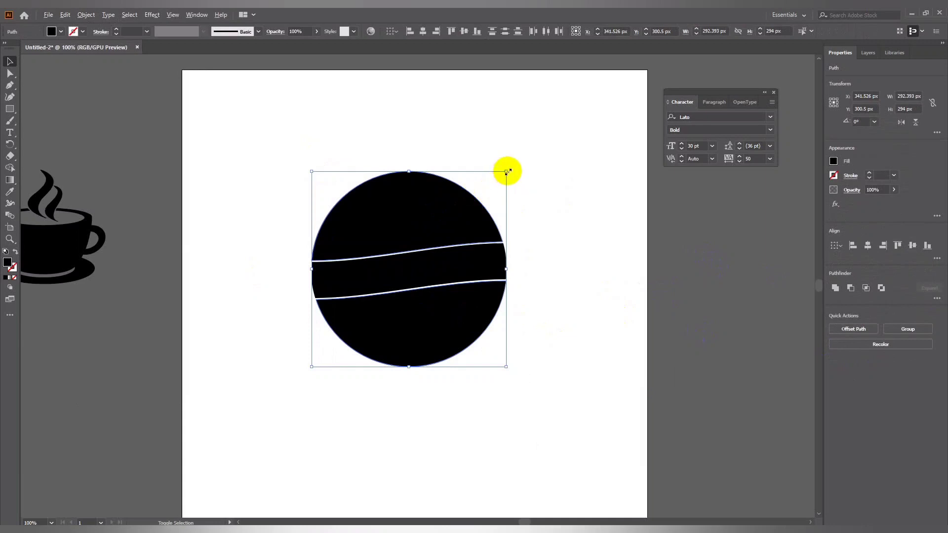
pyautogui.moveTo(507, 172); pyautogui.dragTo(509, 169)
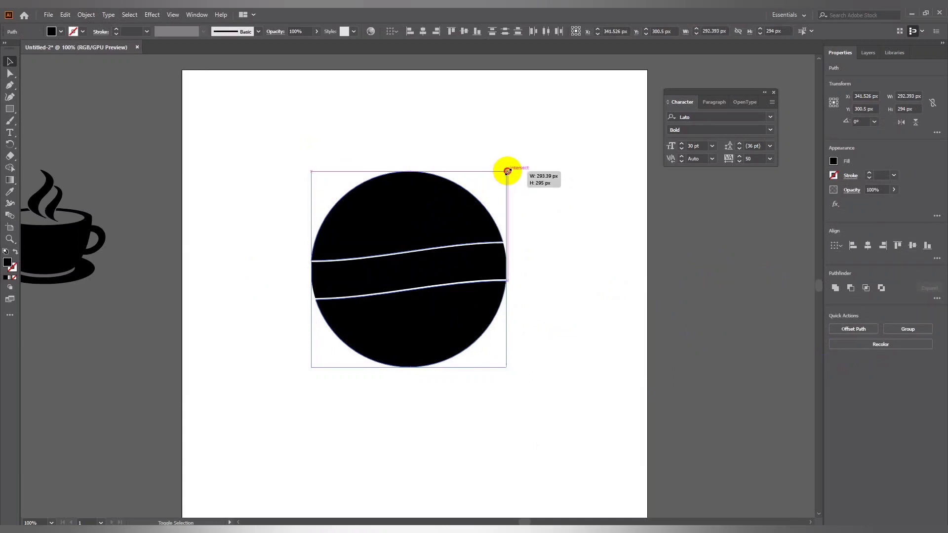
pyautogui.click(532, 190)
pyautogui.click(442, 277)
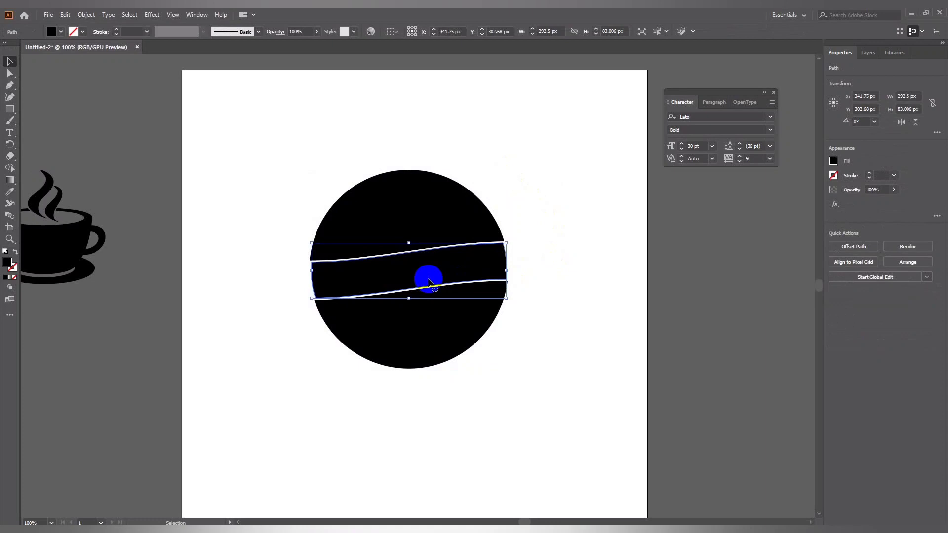
pyautogui.moveTo(506, 243); pyautogui.dragTo(509, 238)
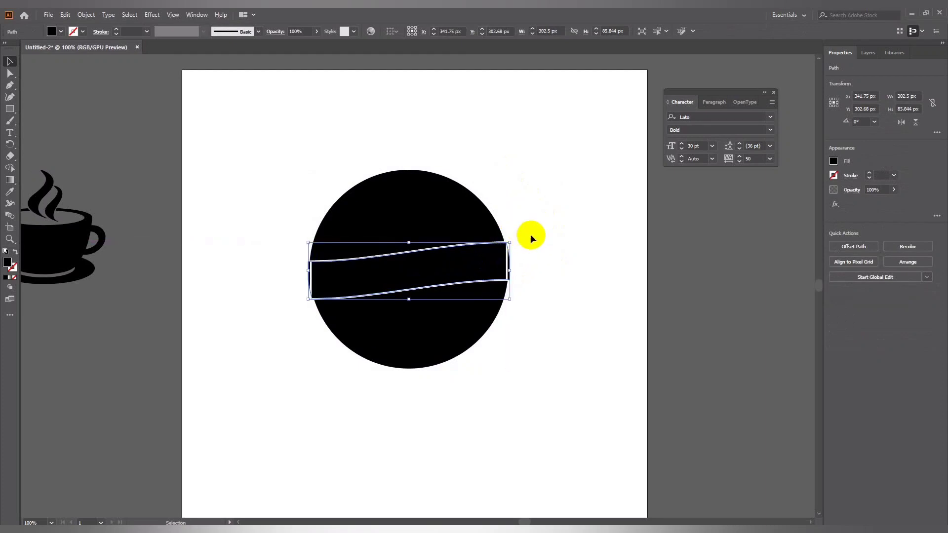
pyautogui.click(538, 238)
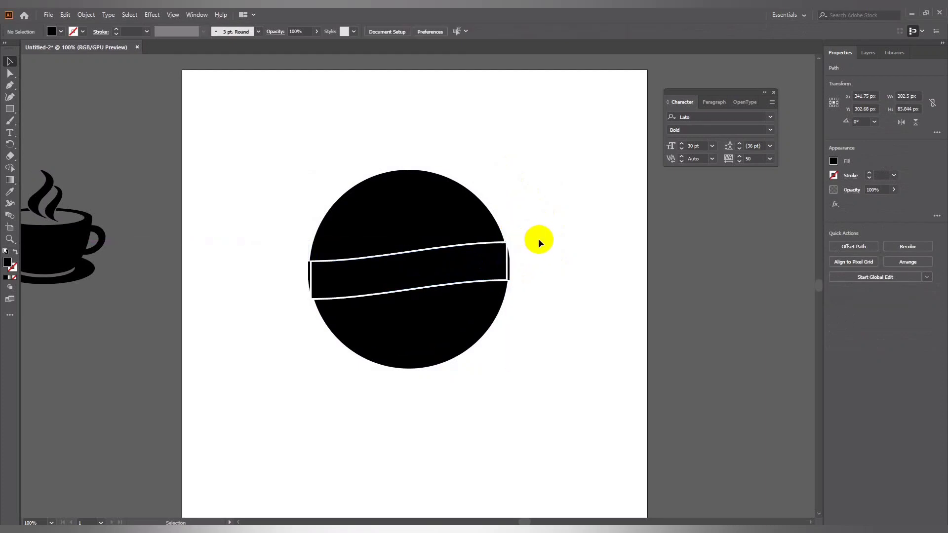
pyautogui.click(303, 271)
# Step: Delete the wavy stripe outline path so a white gap splits the black circle
pyautogui.hotkey('ctrl', '+')
pyautogui.hotkey('ctrl', '+')
pyautogui.hotkey('ctrl', '+')
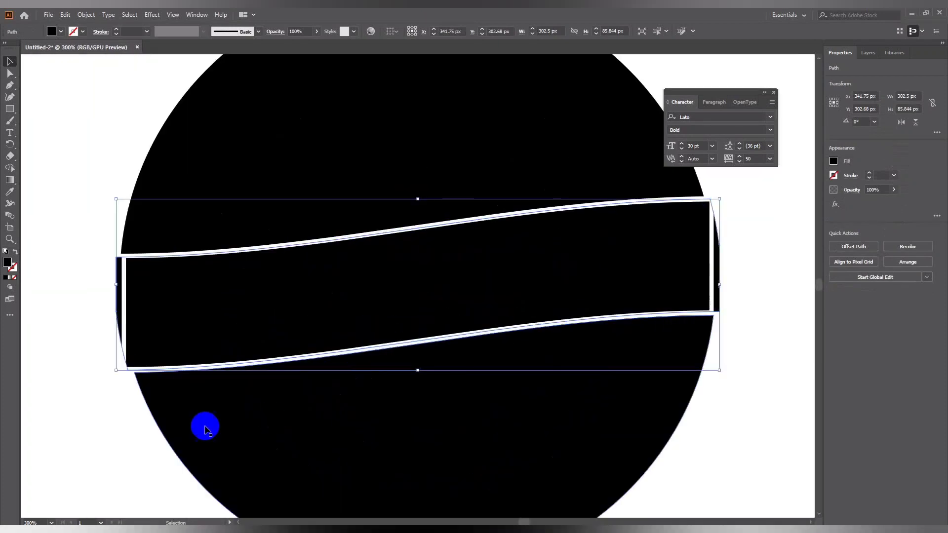
pyautogui.click(482, 301)
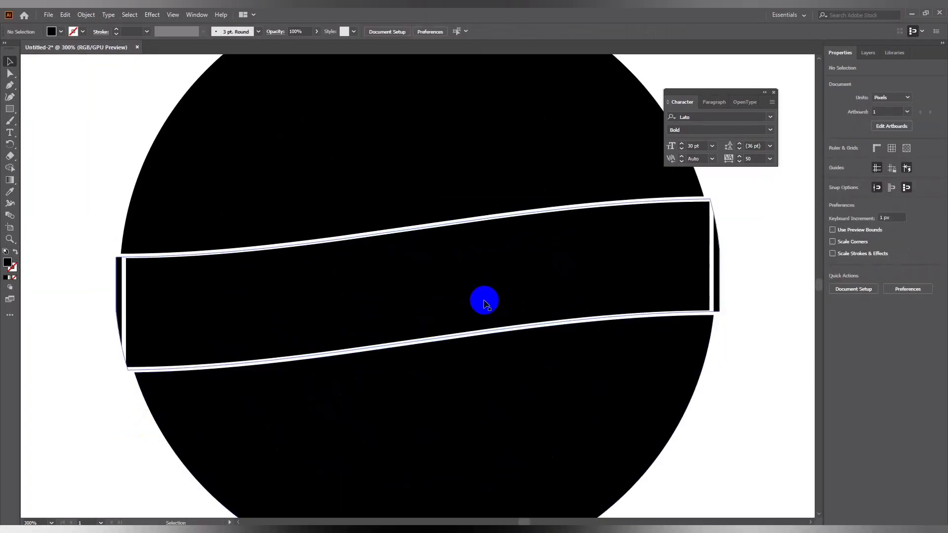
pyautogui.rightClick(724, 278)
pyautogui.click(646, 249)
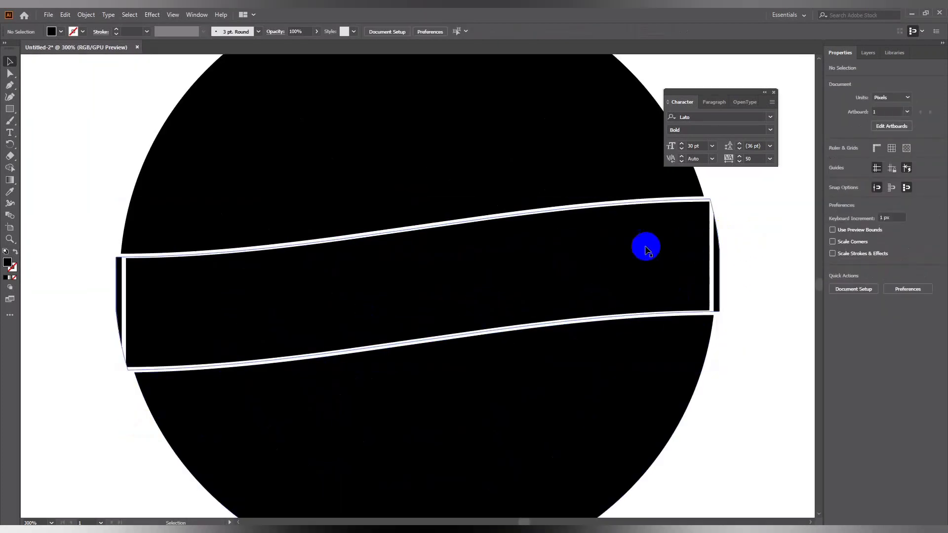
pyautogui.click(611, 255)
pyautogui.press('Delete')
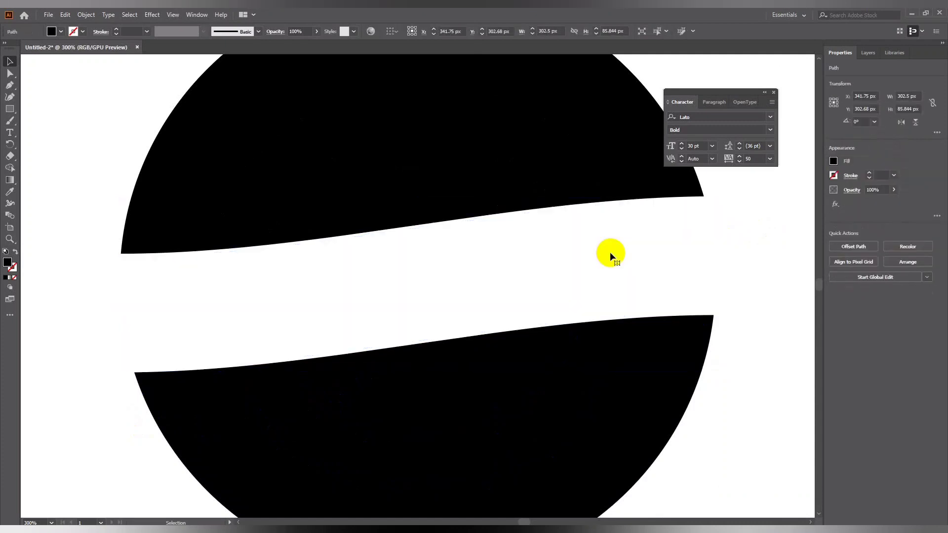
pyautogui.hotkey('ctrl', '-')
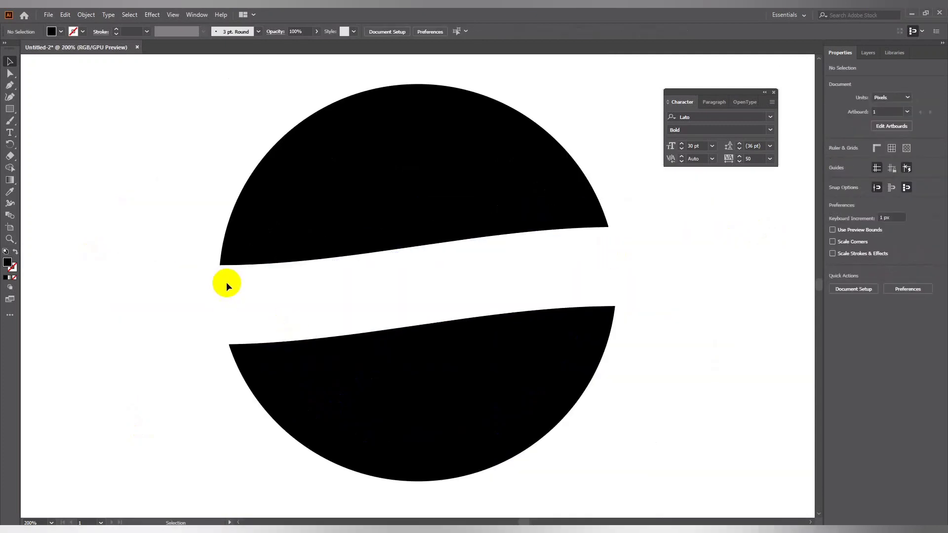
pyautogui.click(60, 32)
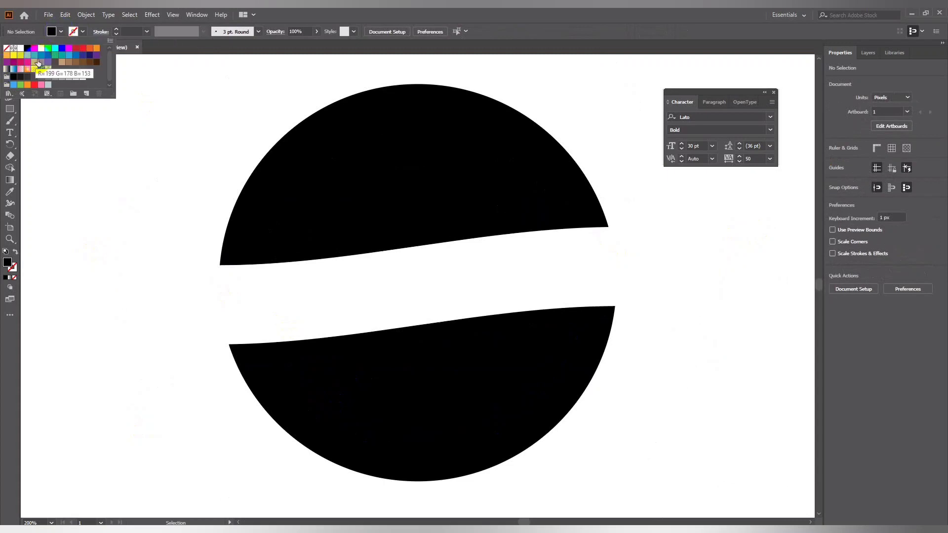
pyautogui.click(191, 57)
pyautogui.scroll(-1, 114, 113)
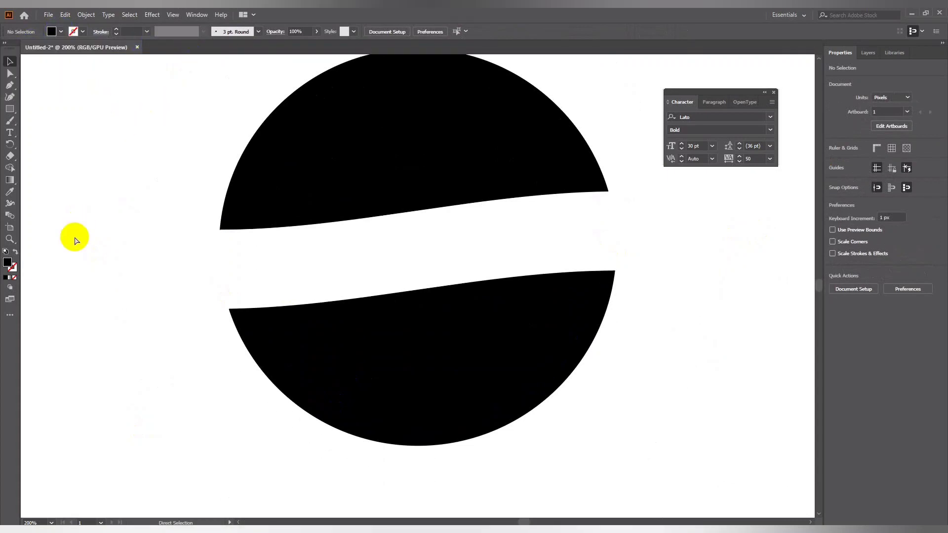
pyautogui.click(9, 108)
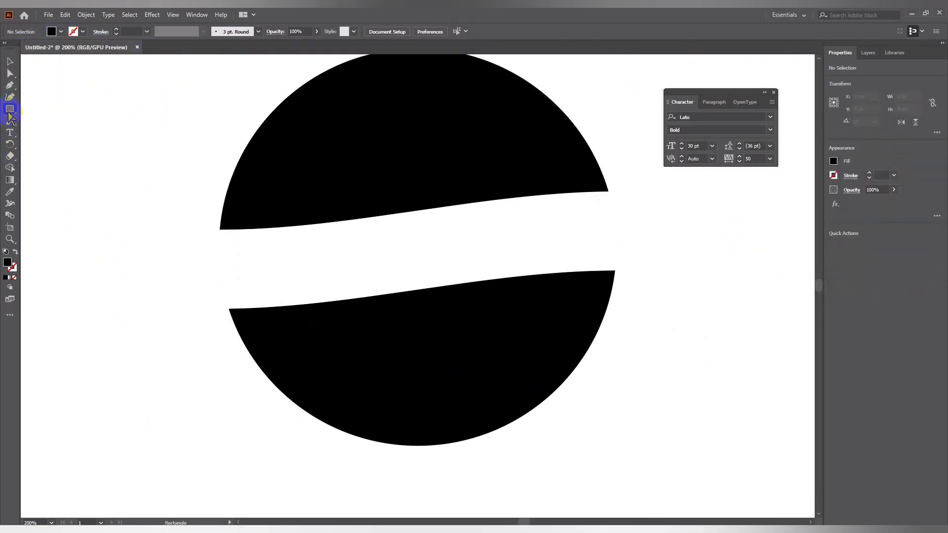
# Step: Draw a white rectangle about 307 by 46 px across the white band of the circle
pyautogui.click(61, 32)
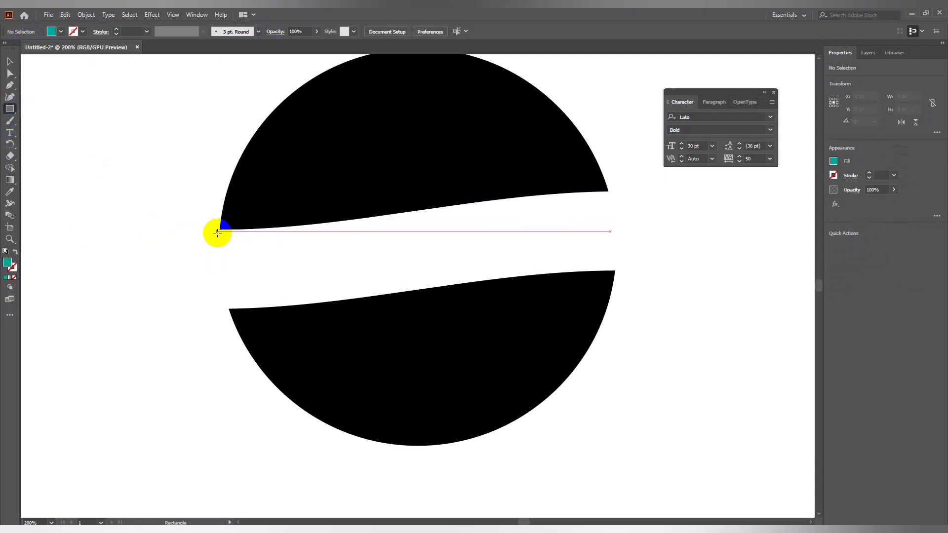
pyautogui.press('v')
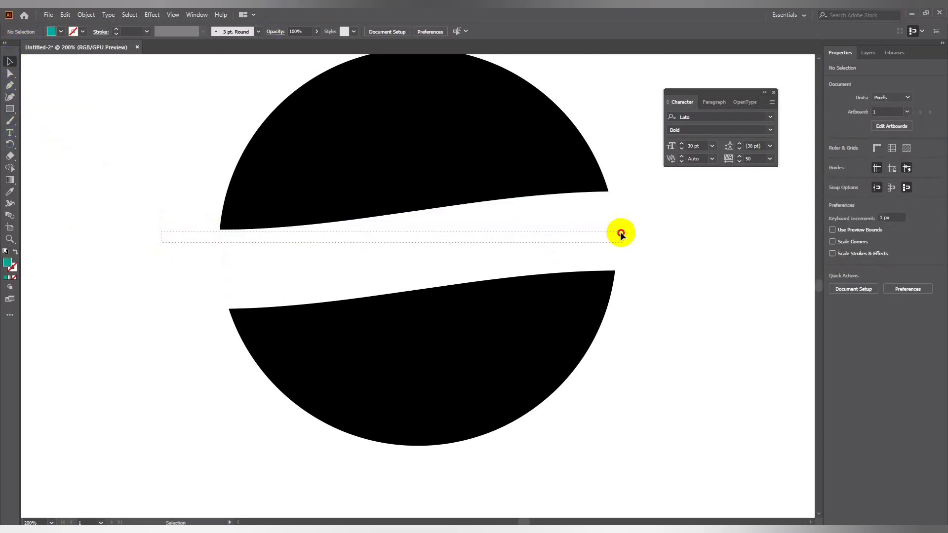
pyautogui.moveTo(161, 246); pyautogui.dragTo(667, 242)
pyautogui.click(667, 242)
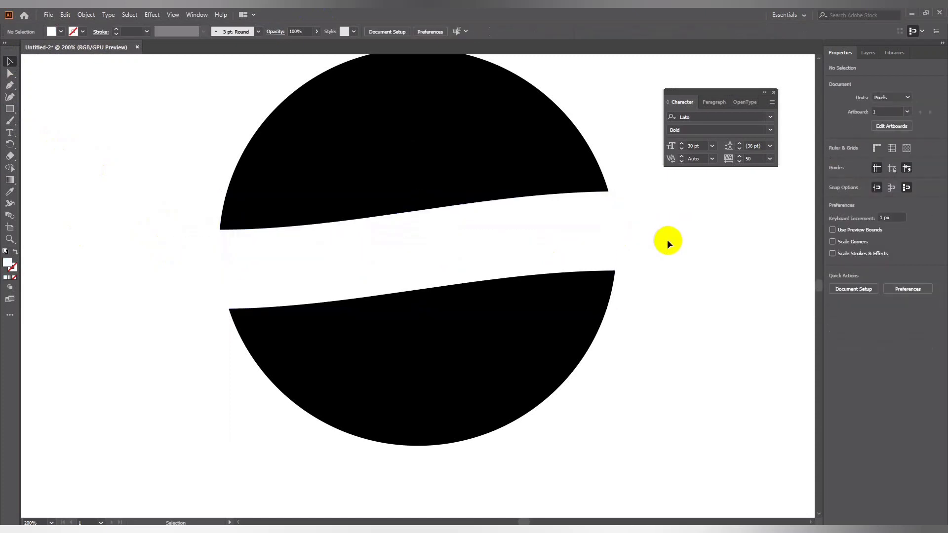
pyautogui.click(10, 109)
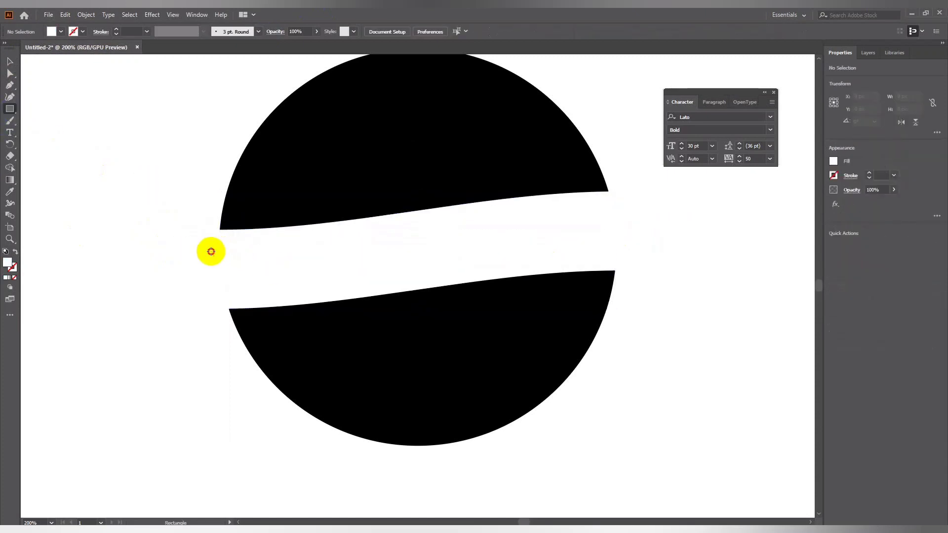
pyautogui.moveTo(211, 251); pyautogui.dragTo(619, 191)
pyautogui.click(10, 62)
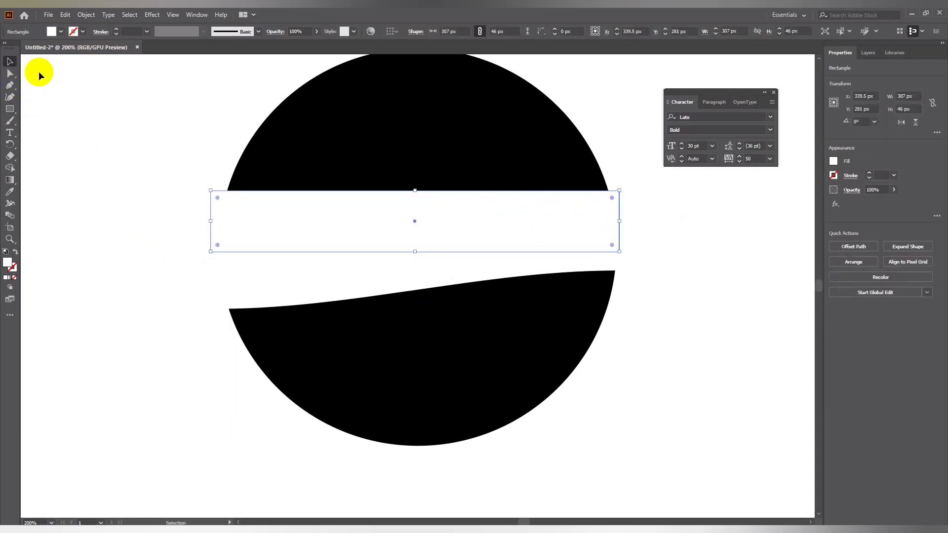
pyautogui.click(61, 32)
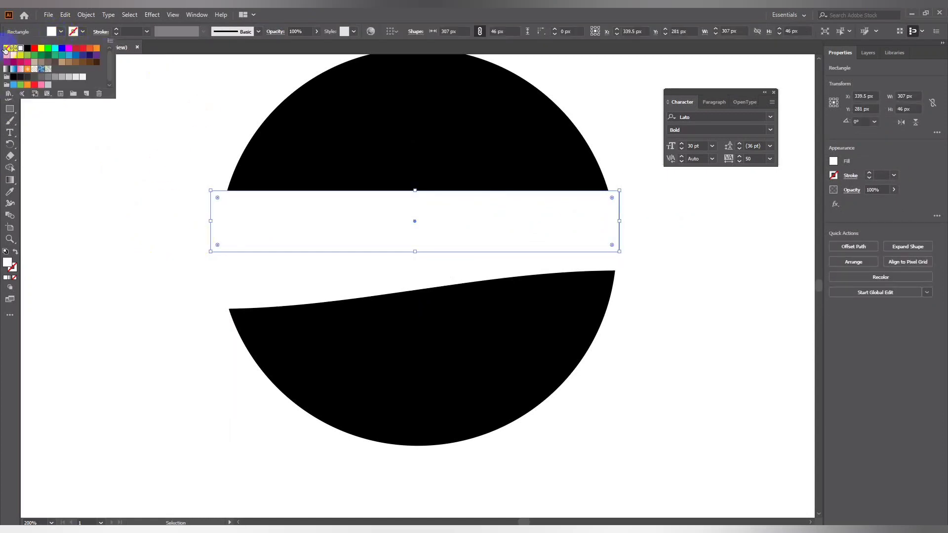
# Step: Give the rectangle no fill and a teal outline, then move it down over the band
pyautogui.click(6, 48)
pyautogui.click(76, 33)
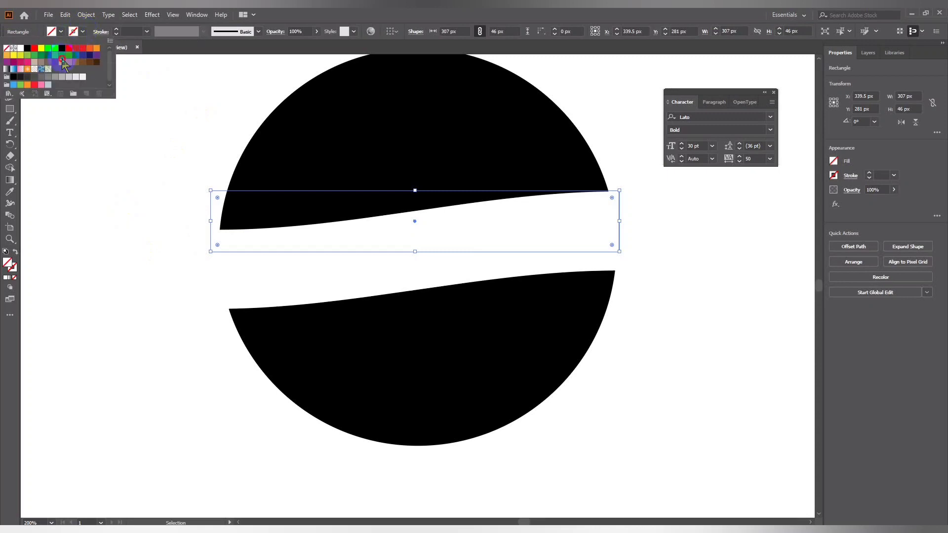
pyautogui.click(62, 49)
pyautogui.click(64, 55)
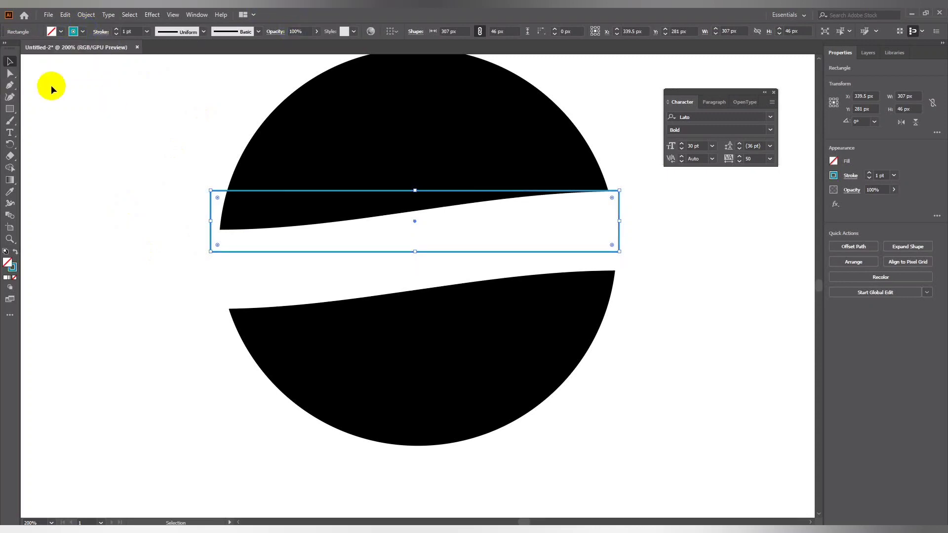
pyautogui.click(173, 173)
pyautogui.moveTo(392, 292); pyautogui.dragTo(389, 265)
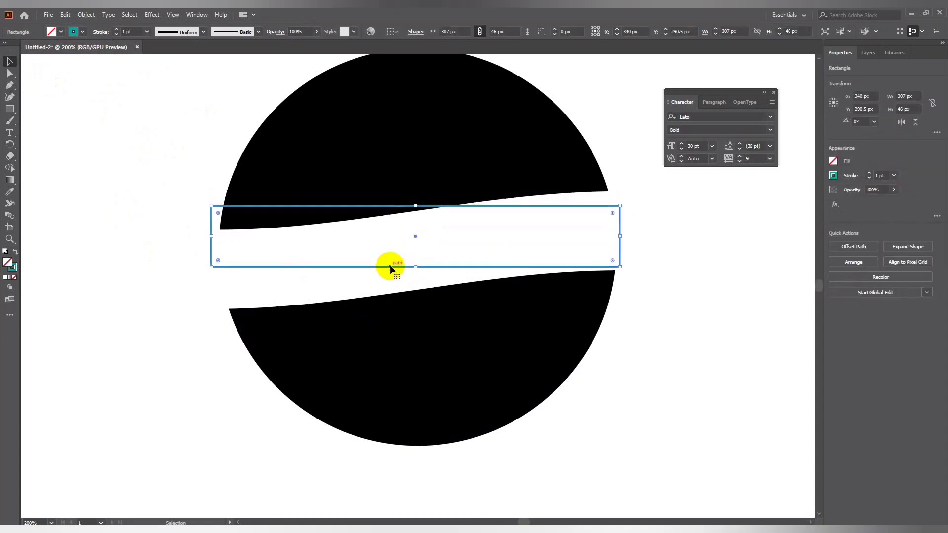
pyautogui.click(388, 349)
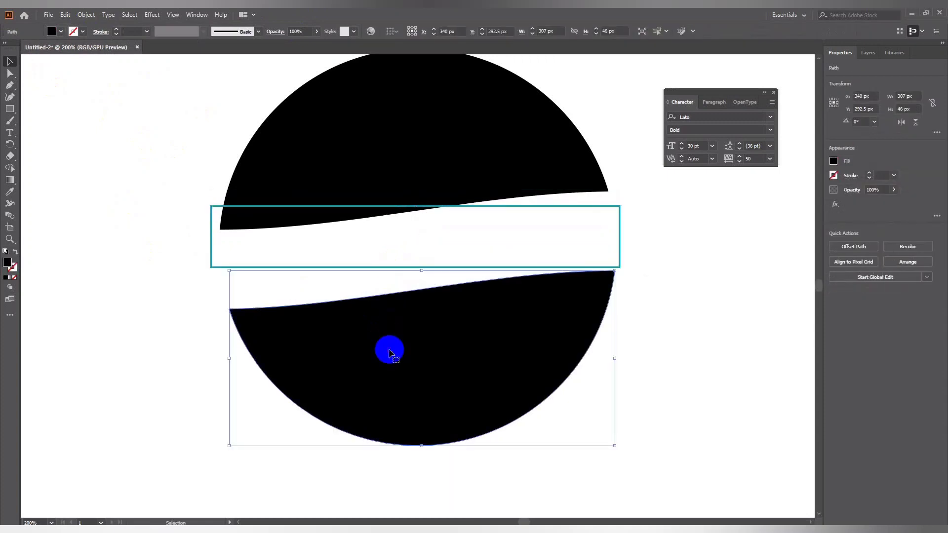
pyautogui.click(661, 282)
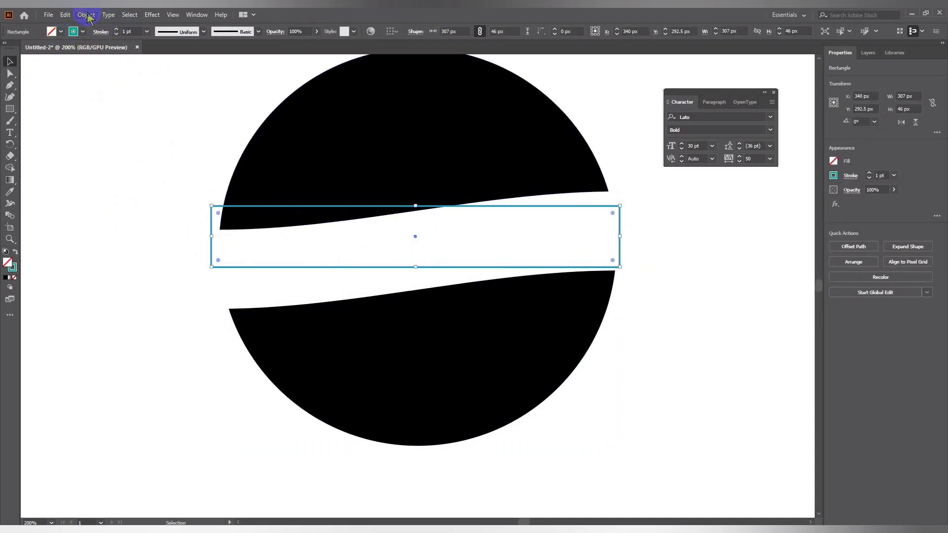
# Step: Apply a Rise warp to the teal rectangle and narrow it to about 301 px
pyautogui.click(154, 14)
pyautogui.moveTo(164, 142)
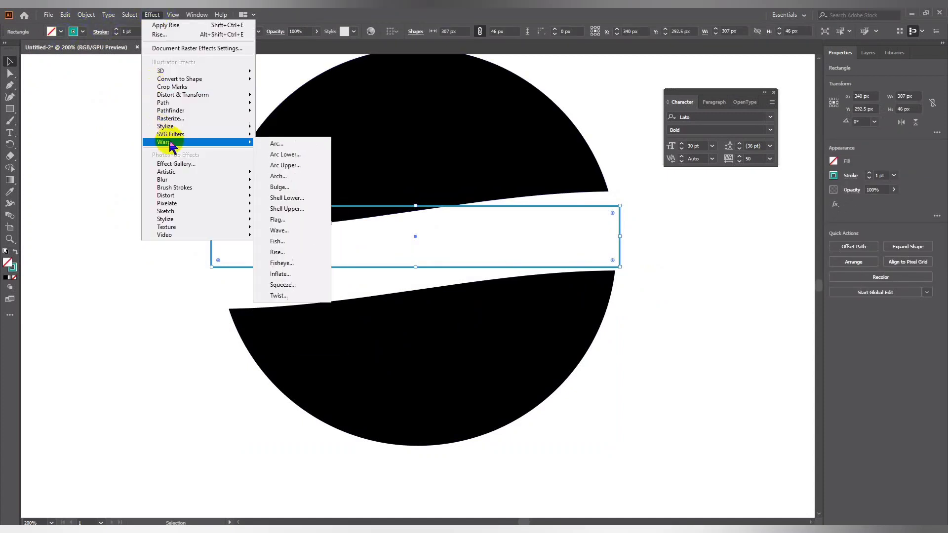
pyautogui.click(277, 253)
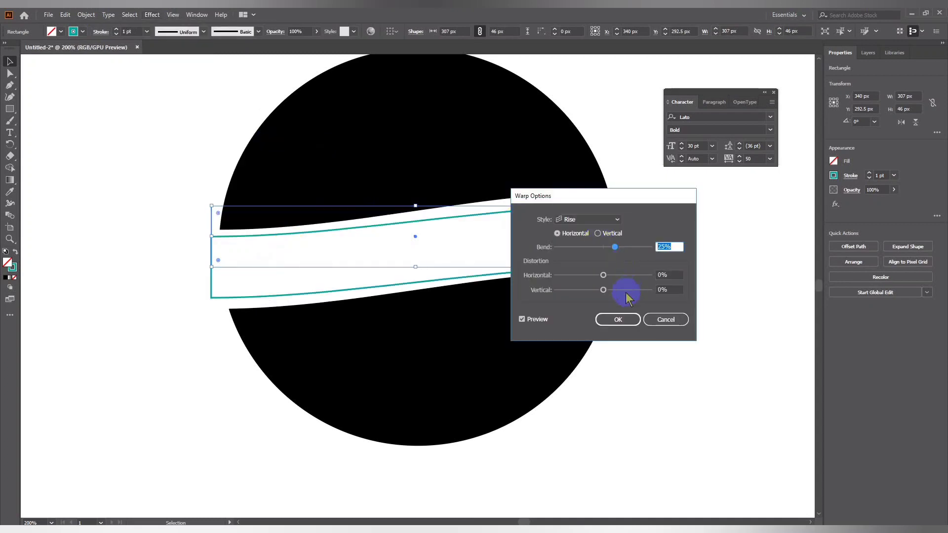
pyautogui.click(619, 320)
pyautogui.click(501, 366)
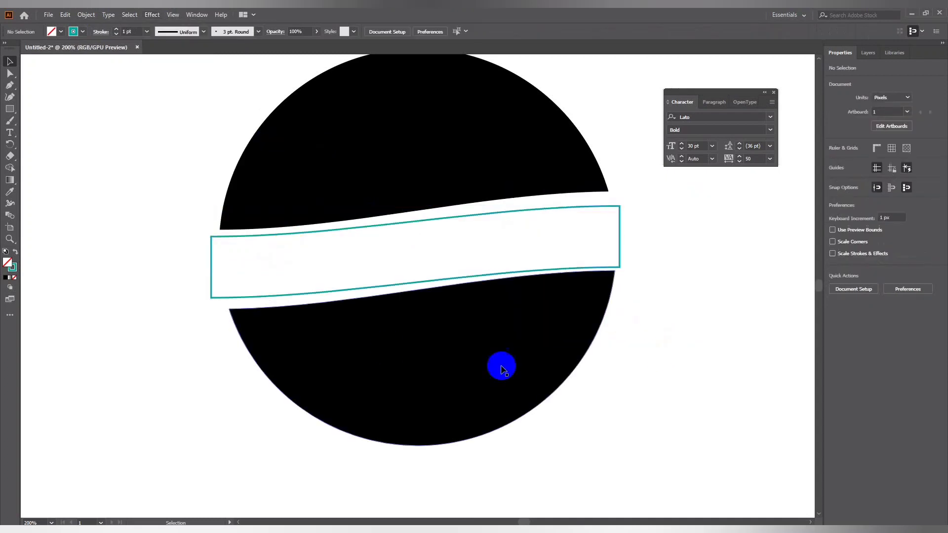
pyautogui.click(324, 232)
pyautogui.moveTo(619, 206); pyautogui.dragTo(617, 207)
# Step: Centre the warped band horizontally on the black circle and trim its height slightly
pyautogui.keyDown('shift'); pyautogui.click(374, 342); pyautogui.keyUp('shift')
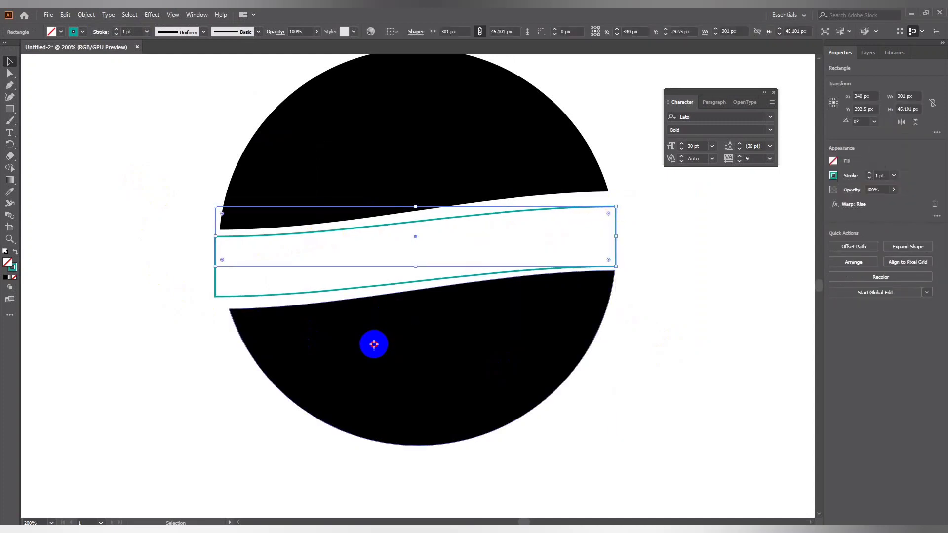
pyautogui.click(867, 246)
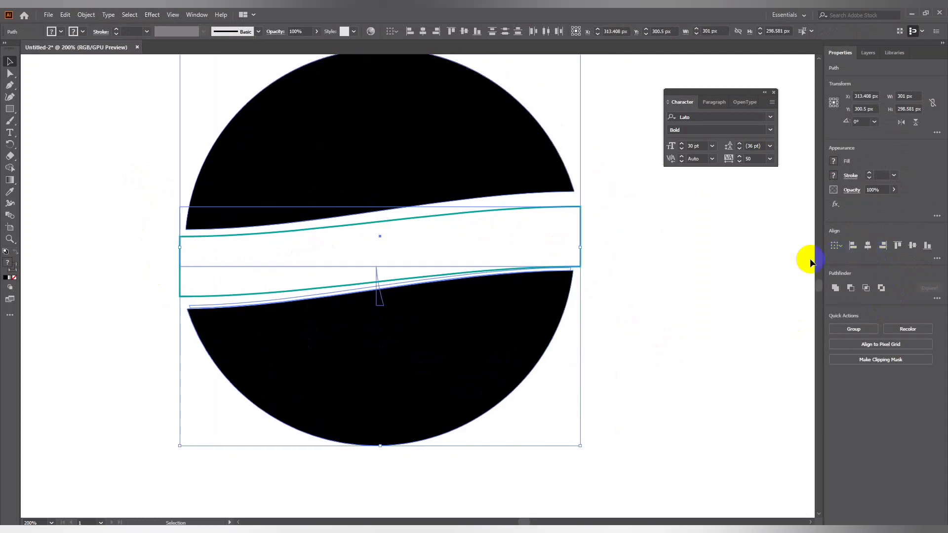
pyautogui.click(533, 250)
pyautogui.click(494, 210)
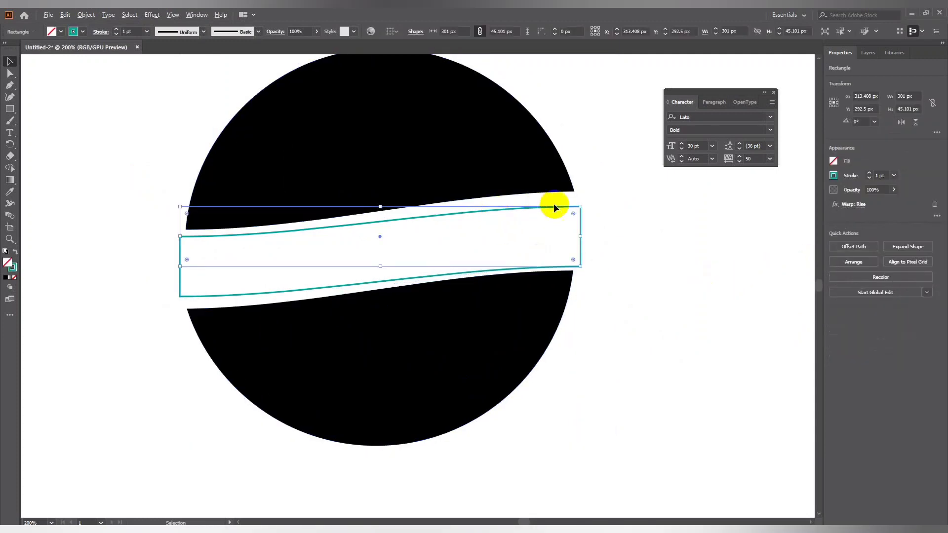
pyautogui.moveTo(577, 204); pyautogui.dragTo(578, 208)
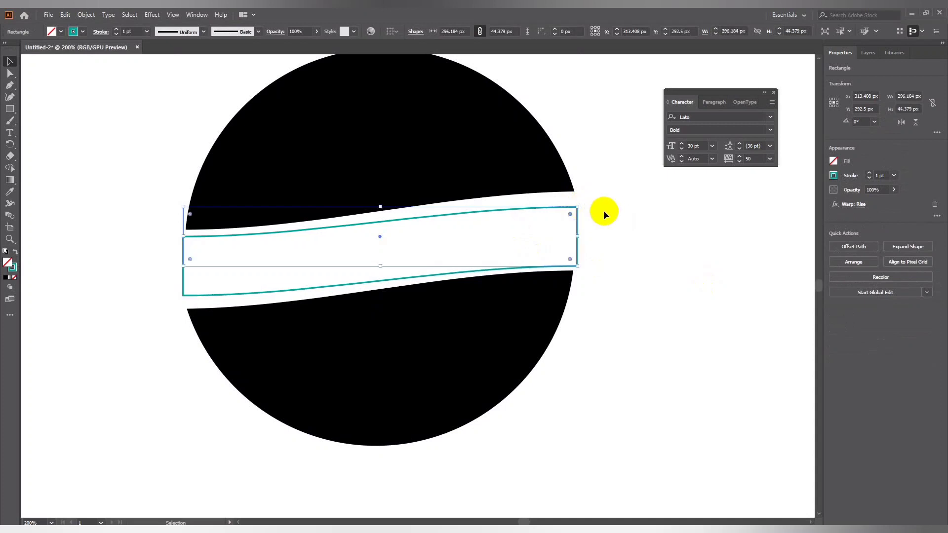
pyautogui.click(619, 212)
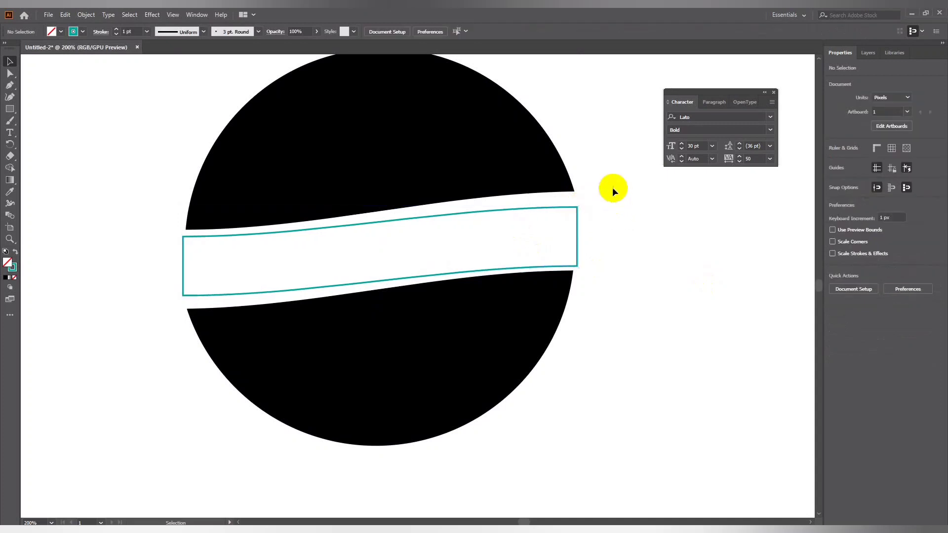
pyautogui.click(512, 313)
pyautogui.click(867, 246)
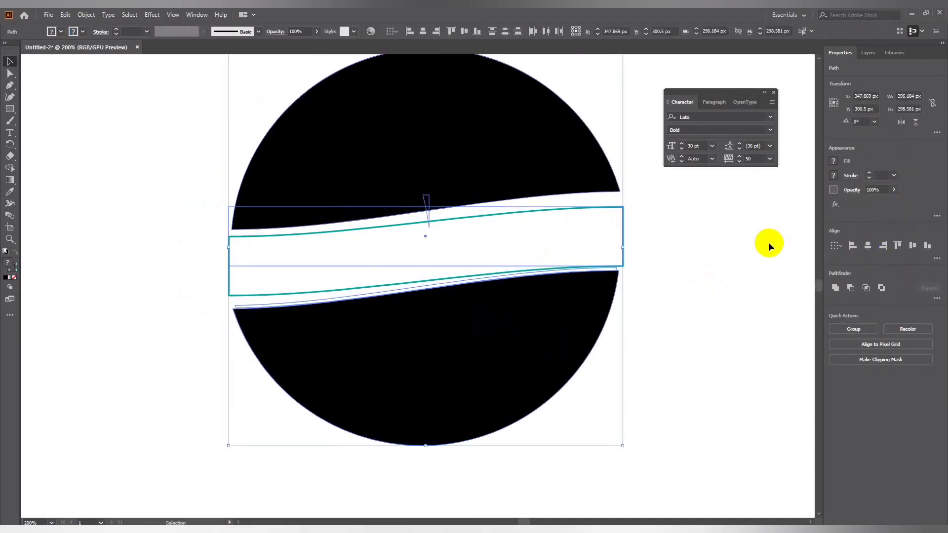
pyautogui.click(768, 242)
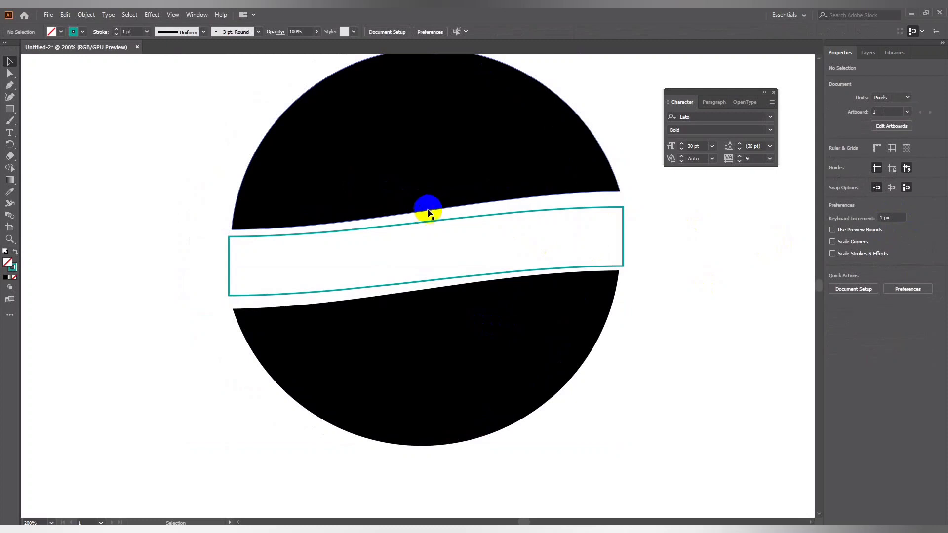
# Step: Remove the stray path above the band and raise the band's top edge to make it taller
pyautogui.click(426, 217)
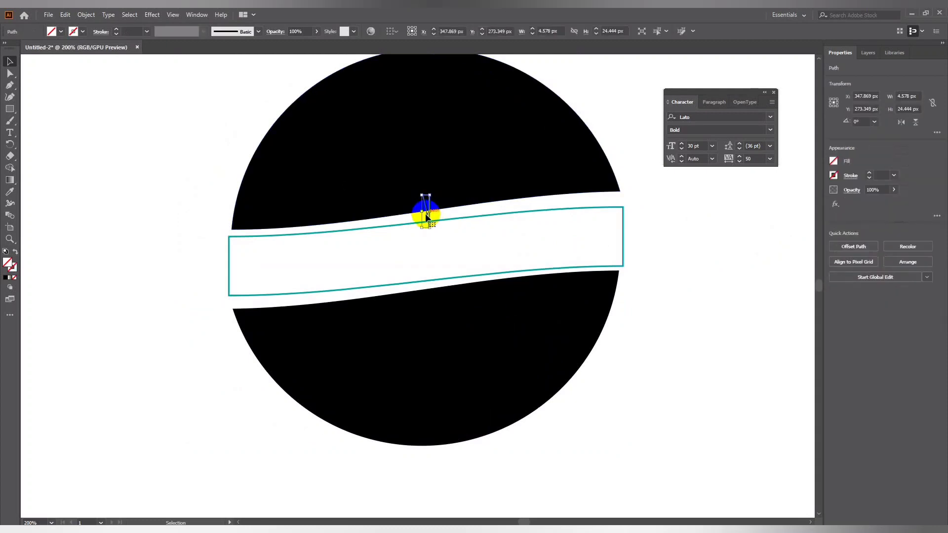
pyautogui.hotkey('ctrl', 'shift', 'a')
pyautogui.hotkey('ctrl', '1')
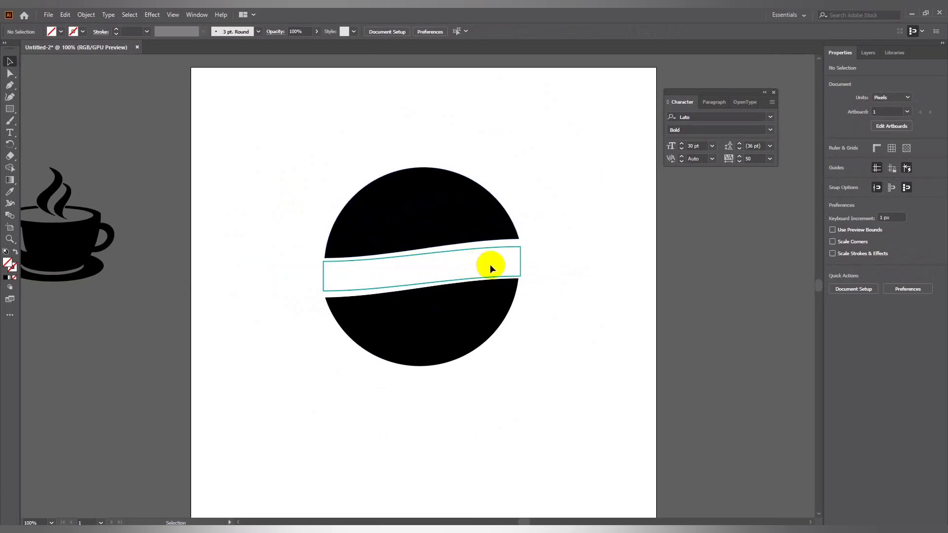
pyautogui.click(474, 247)
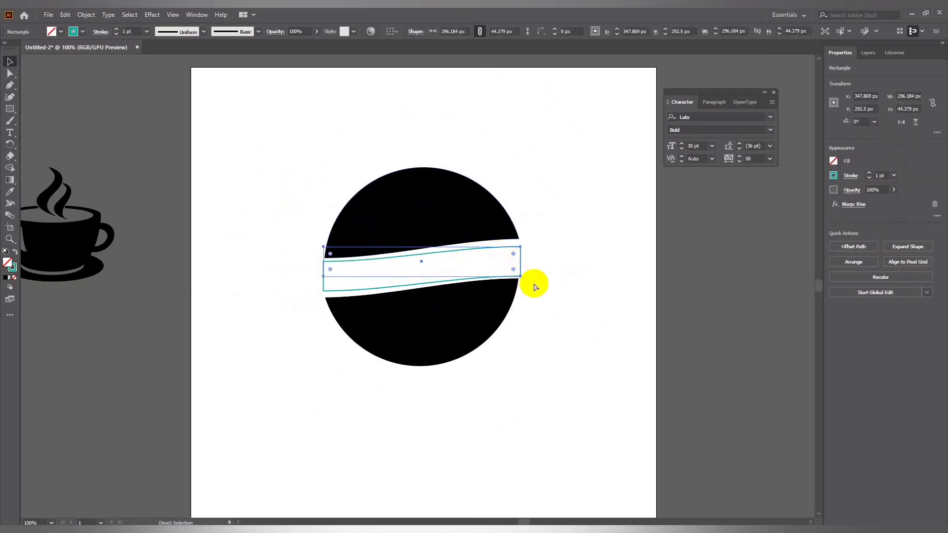
pyautogui.hotkey('ctrl', '+')
pyautogui.moveTo(418, 256); pyautogui.dragTo(418, 251)
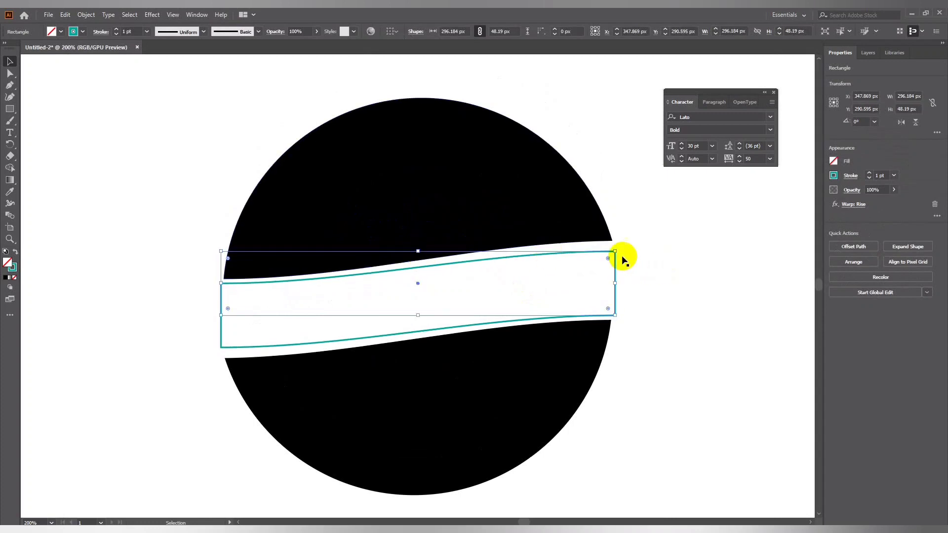
pyautogui.click(417, 250)
pyautogui.moveTo(418, 250); pyautogui.dragTo(418, 248)
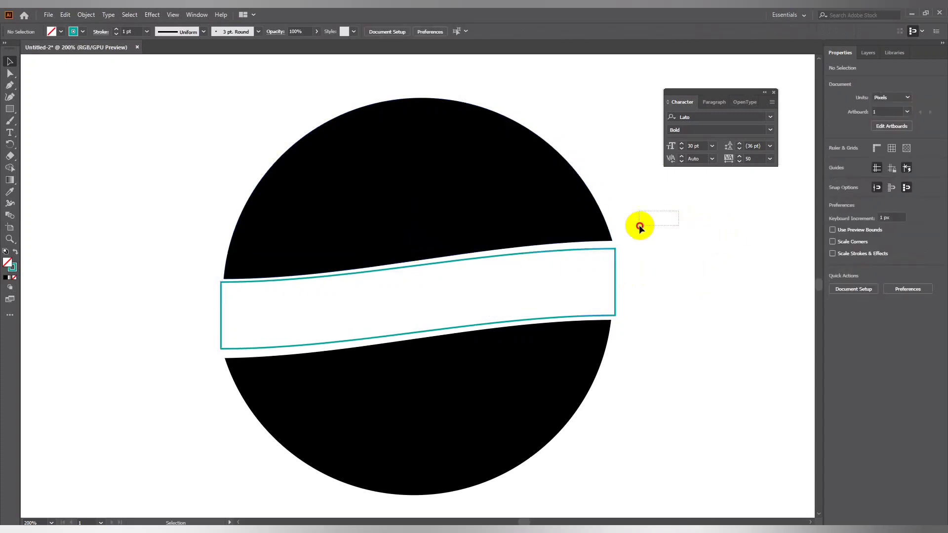
# Step: Re-centre the band over the circle, nudge it down and stretch it to about 296 by 53 px
pyautogui.keyDown('shift'); pyautogui.click(494, 340); pyautogui.keyUp('shift')
pyautogui.click(896, 246)
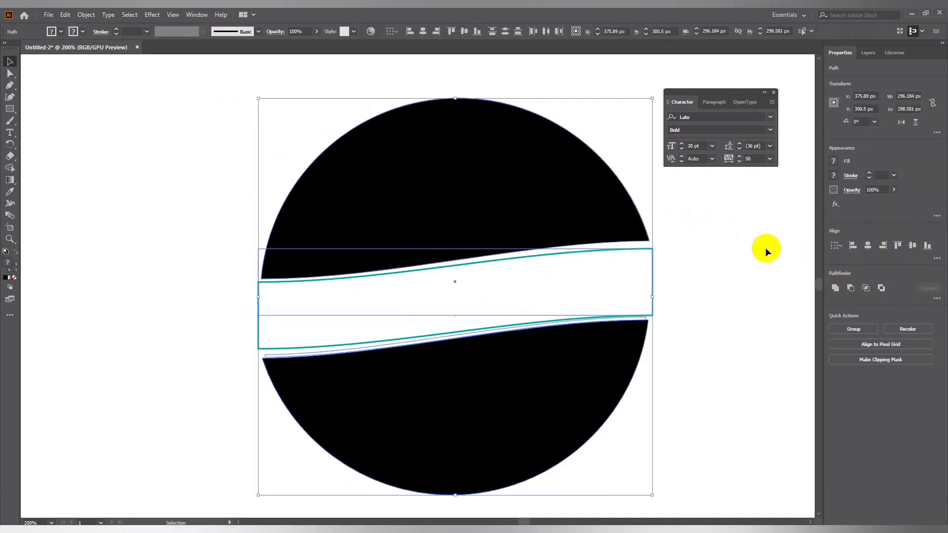
pyautogui.click(448, 320)
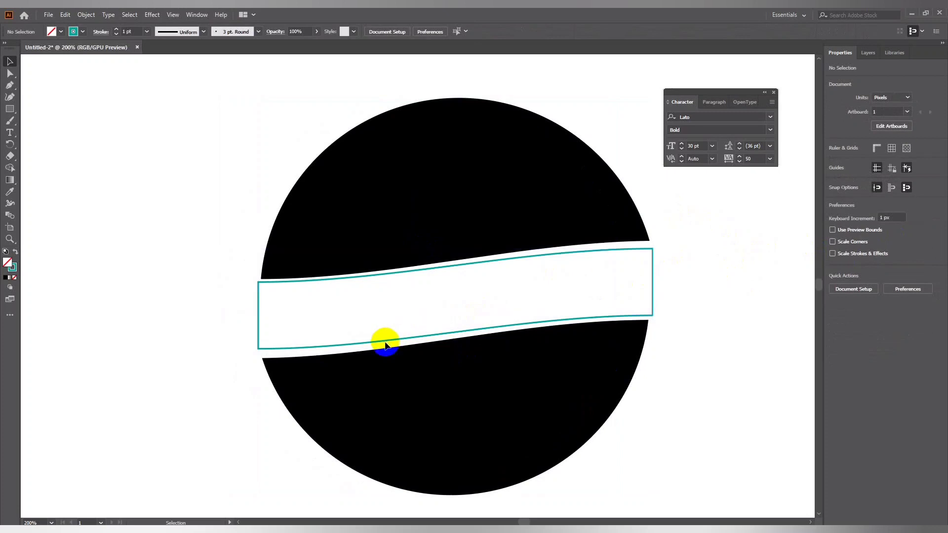
pyautogui.click(403, 315)
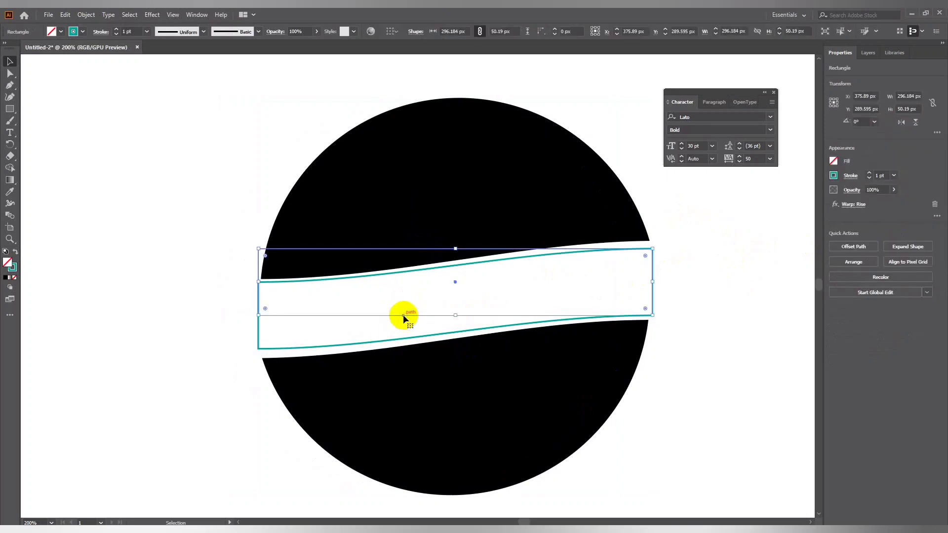
pyautogui.press('Down')
pyautogui.press('Down')
pyautogui.press('Down')
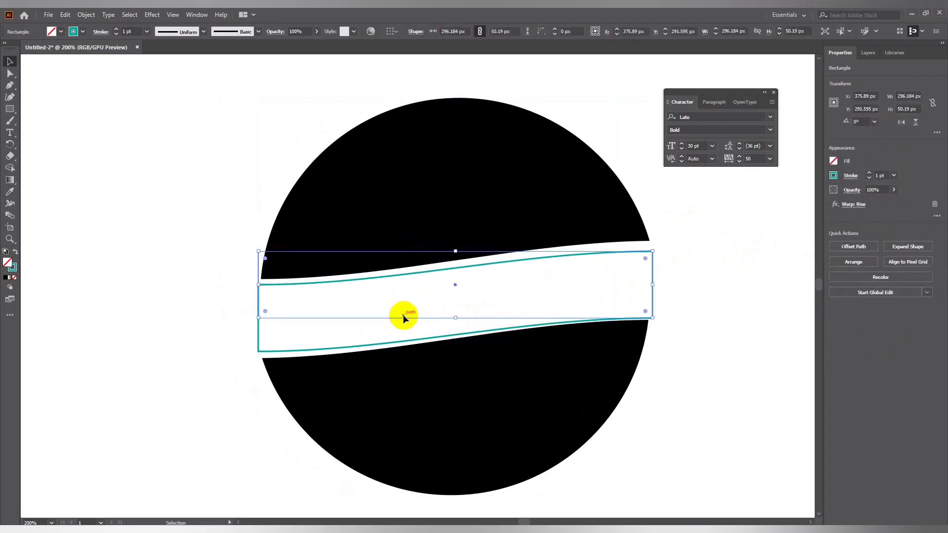
pyautogui.moveTo(455, 251); pyautogui.dragTo(455, 248)
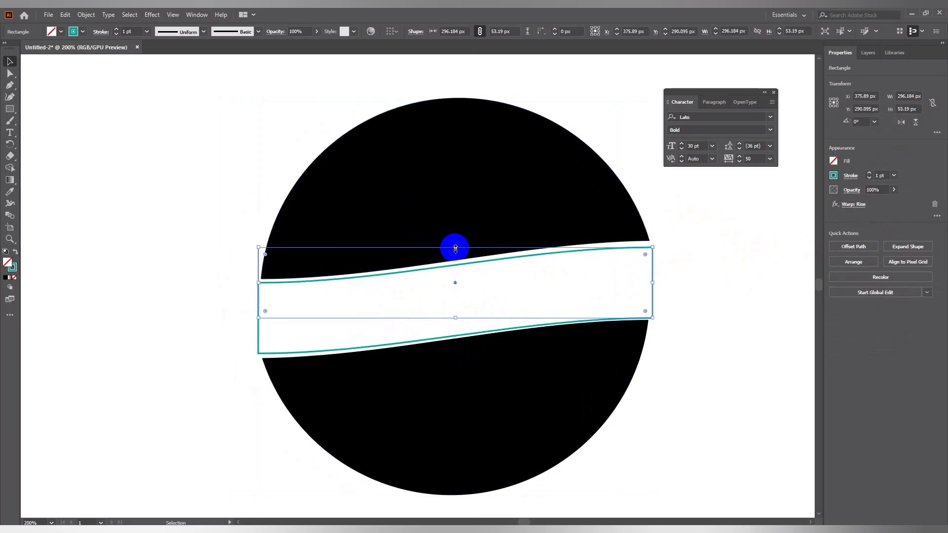
pyautogui.click(712, 260)
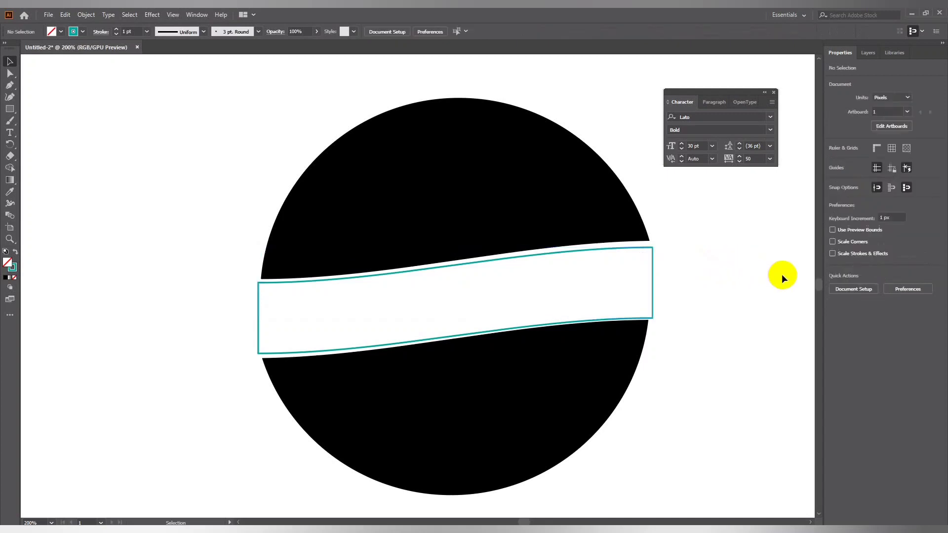
pyautogui.hotkey('ctrl', '-')
pyautogui.moveTo(706, 312); pyautogui.dragTo(604, 312)
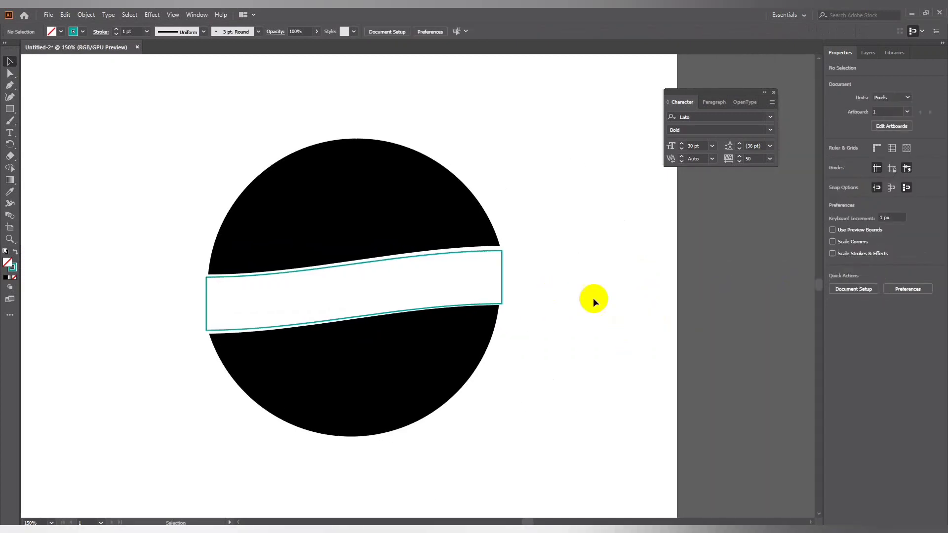
# Step: Add the text 'COMPANY LOGO' above the circle in bold Lato 30 pt
pyautogui.click(10, 132)
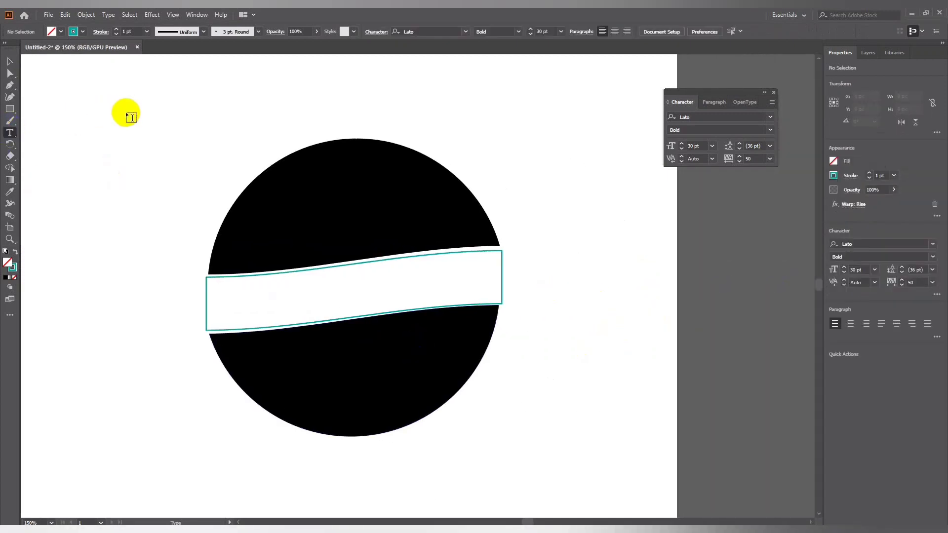
pyautogui.click(158, 94)
pyautogui.write('COMP')
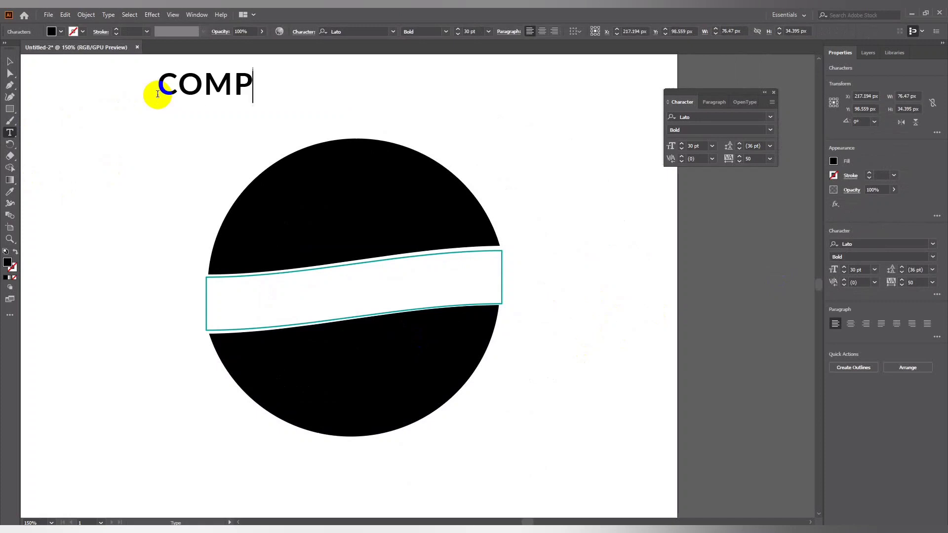
pyautogui.write('ANY LOGO')
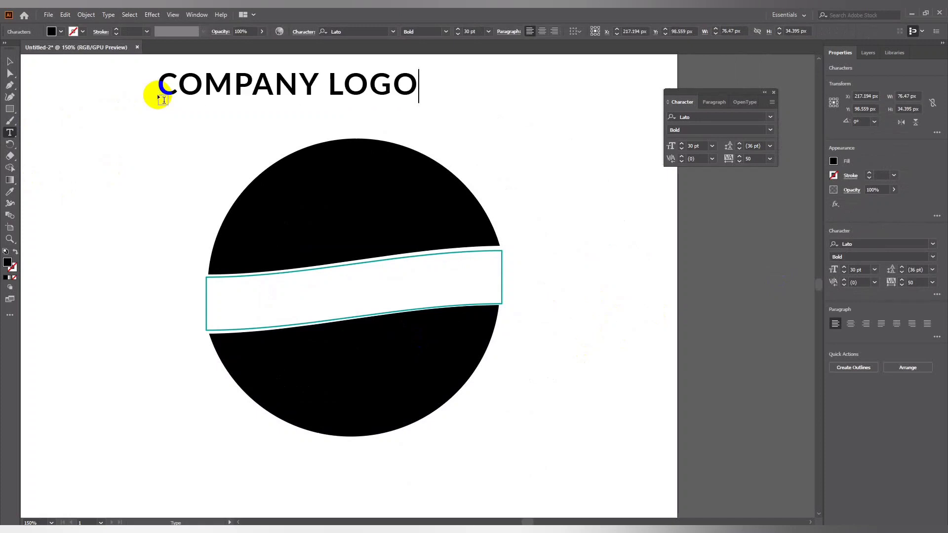
pyautogui.click(10, 61)
pyautogui.click(169, 195)
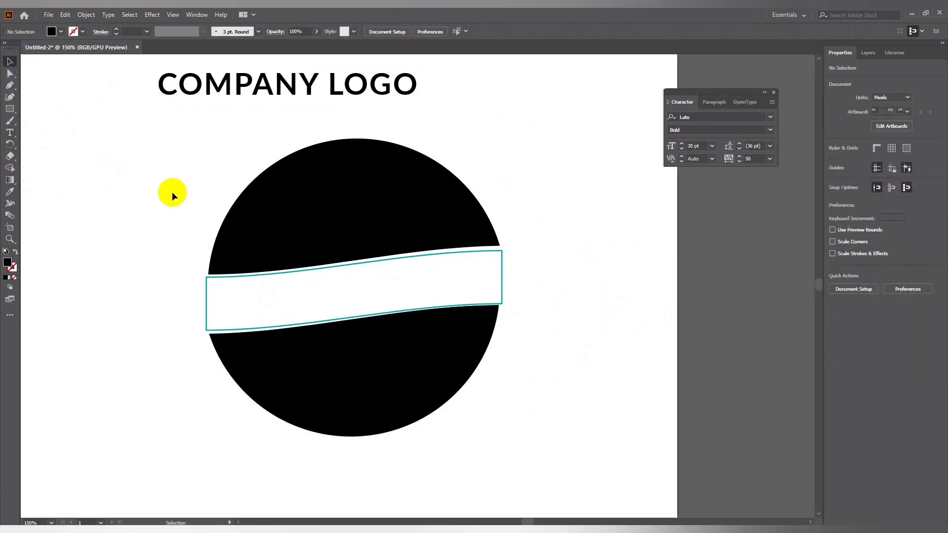
# Step: Convert the band's teal outline into a filled shape with Outline Stroke
pyautogui.click(207, 282)
pyautogui.click(86, 14)
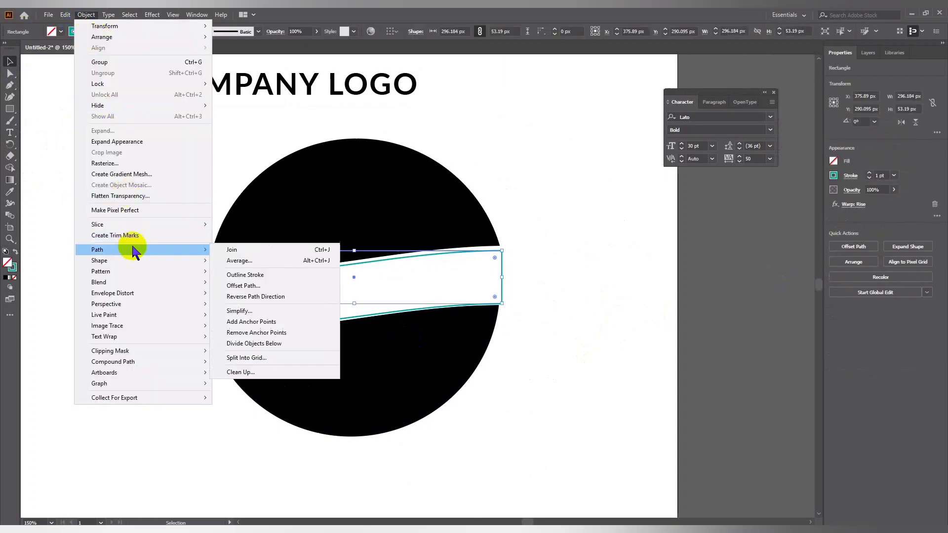
pyautogui.click(245, 274)
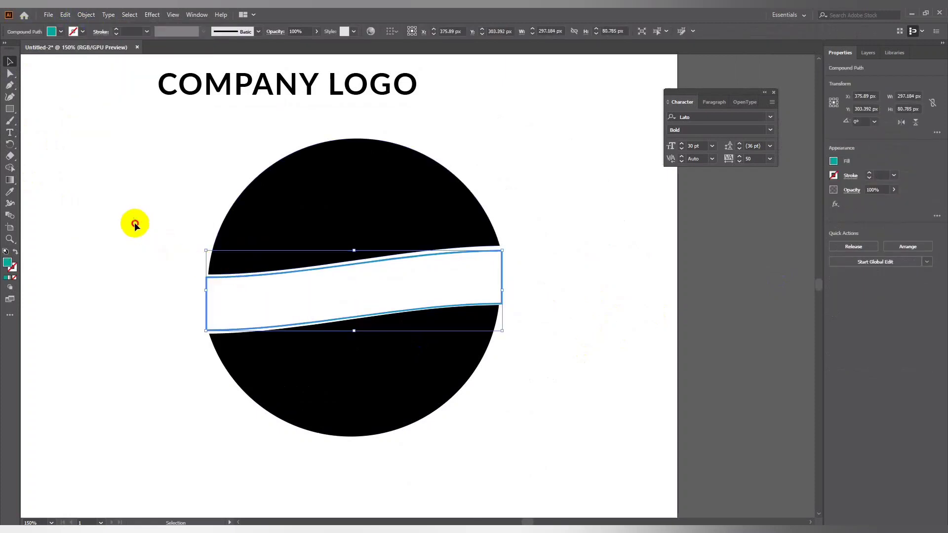
pyautogui.click(134, 222)
pyautogui.click(223, 275)
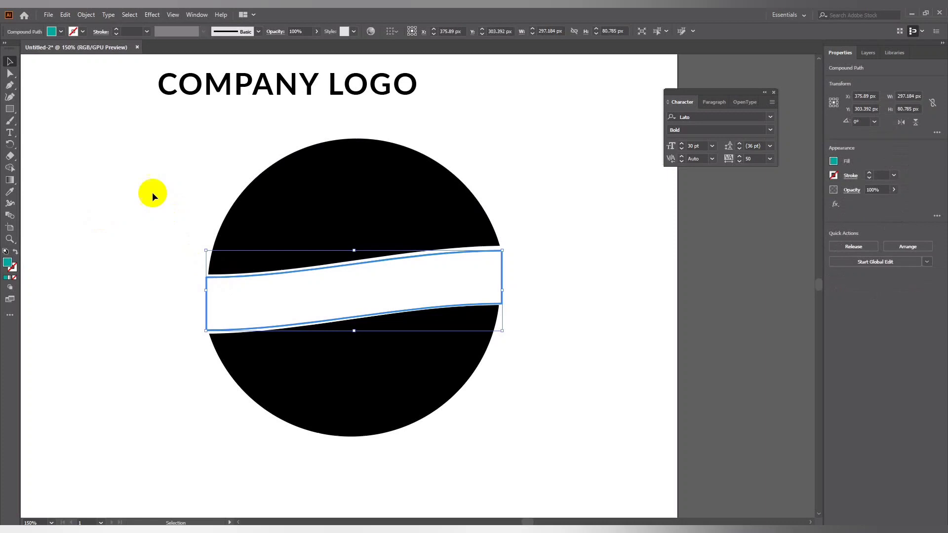
pyautogui.click(134, 168)
pyautogui.click(211, 93)
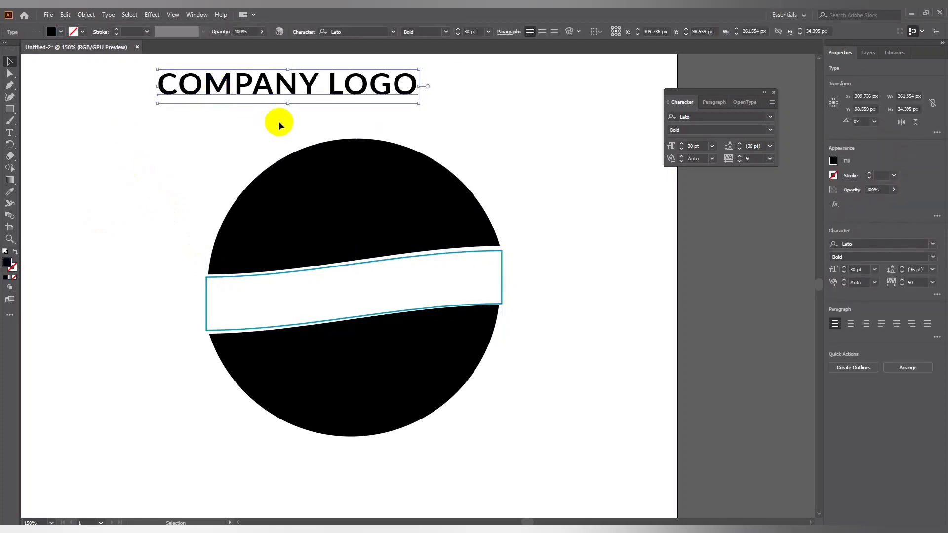
# Step: Set COMPANY LOGO to the Heavy weight and move it down into the band
pyautogui.click(446, 32)
pyautogui.click(417, 195)
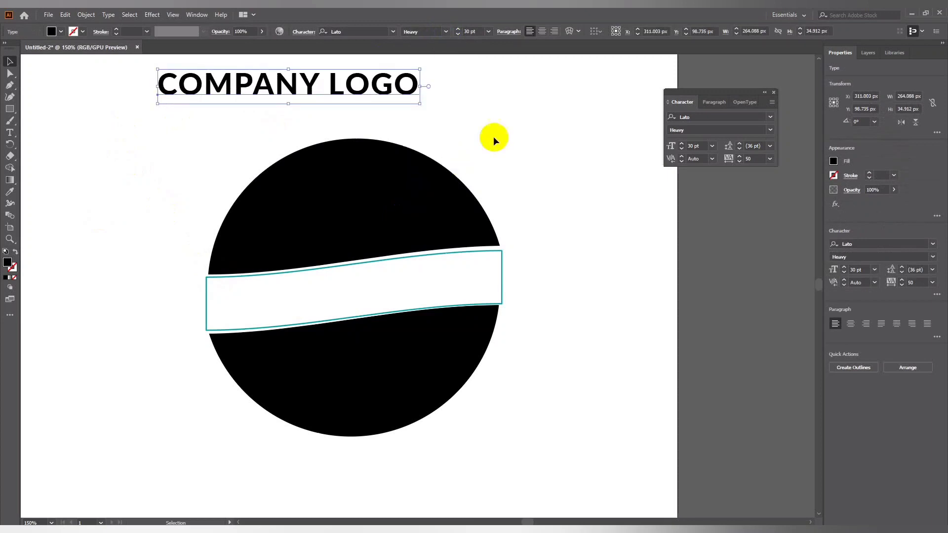
pyautogui.moveTo(335, 85); pyautogui.dragTo(394, 291)
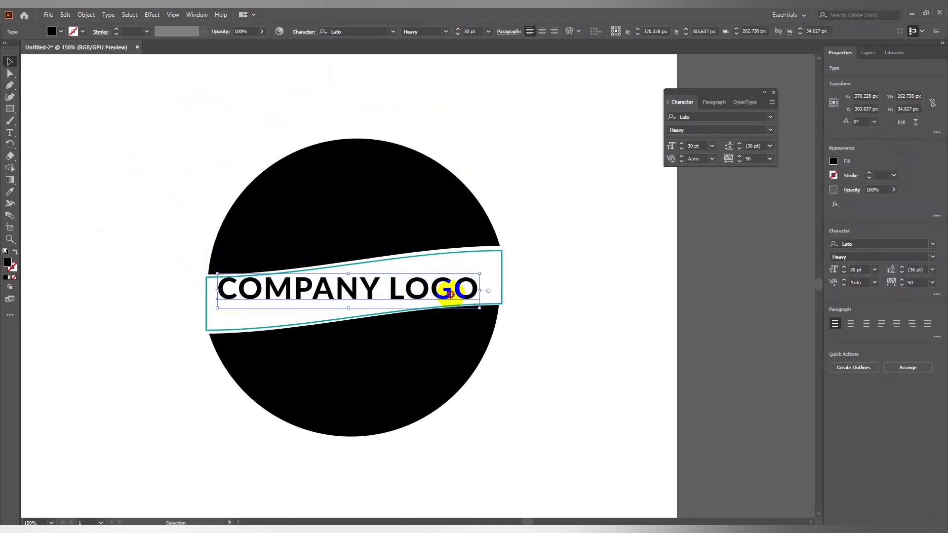
pyautogui.moveTo(450, 294); pyautogui.dragTo(452, 296)
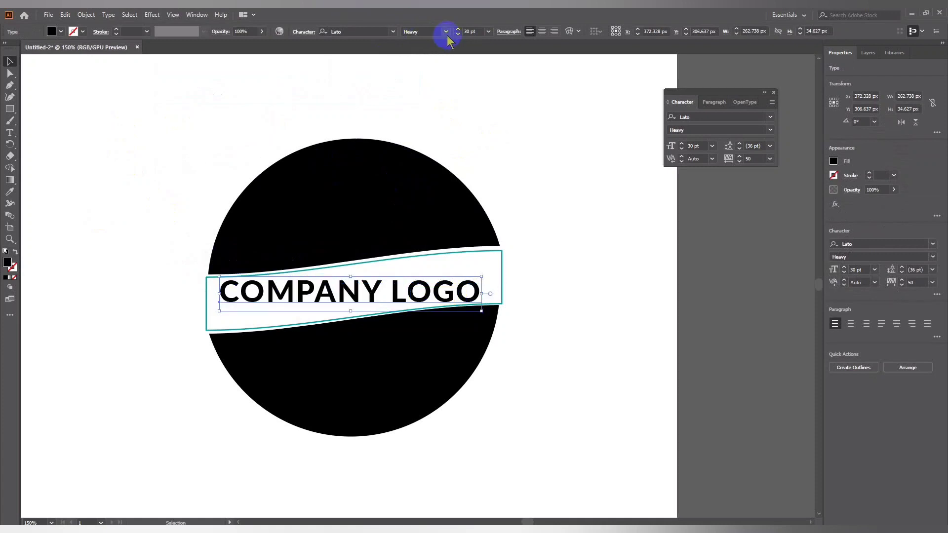
# Step: Change the COMPANY LOGO text to the Black weight at 32 pt
pyautogui.click(445, 33)
pyautogui.click(417, 214)
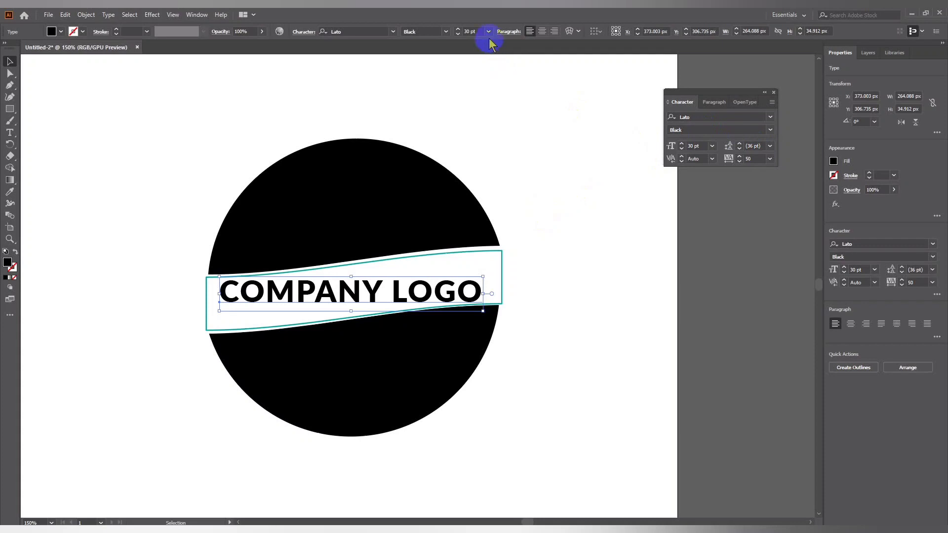
pyautogui.press('Up')
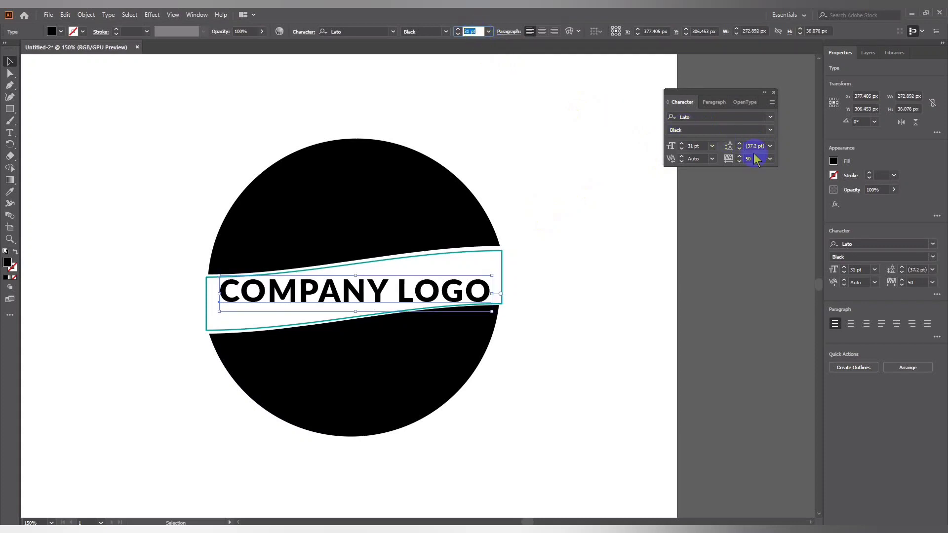
pyautogui.press('Up')
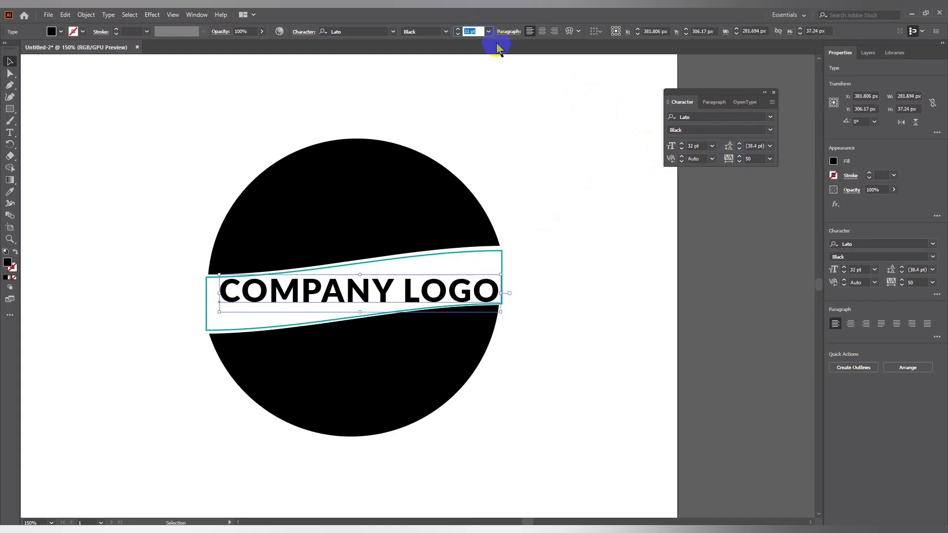
pyautogui.click(614, 197)
pyautogui.click(368, 351)
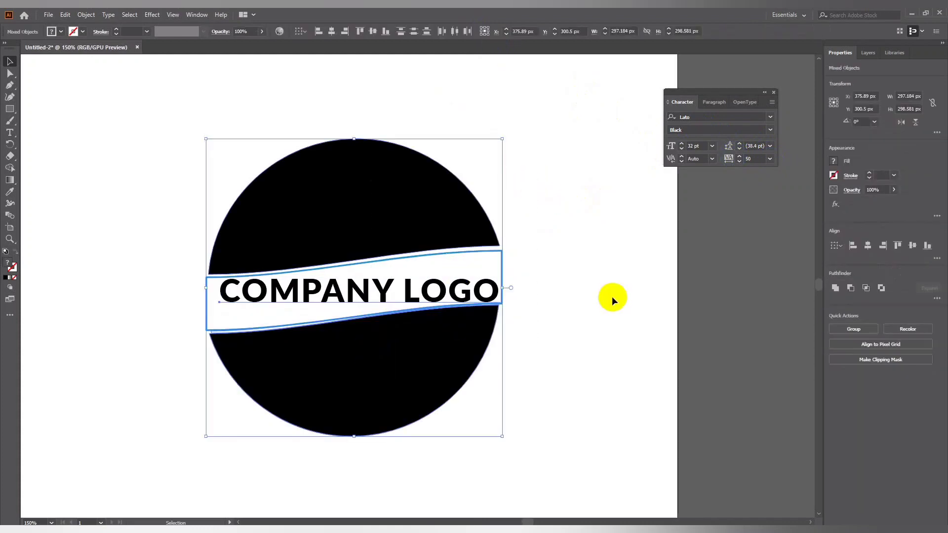
pyautogui.click(608, 295)
pyautogui.moveTo(566, 238); pyautogui.dragTo(486, 275)
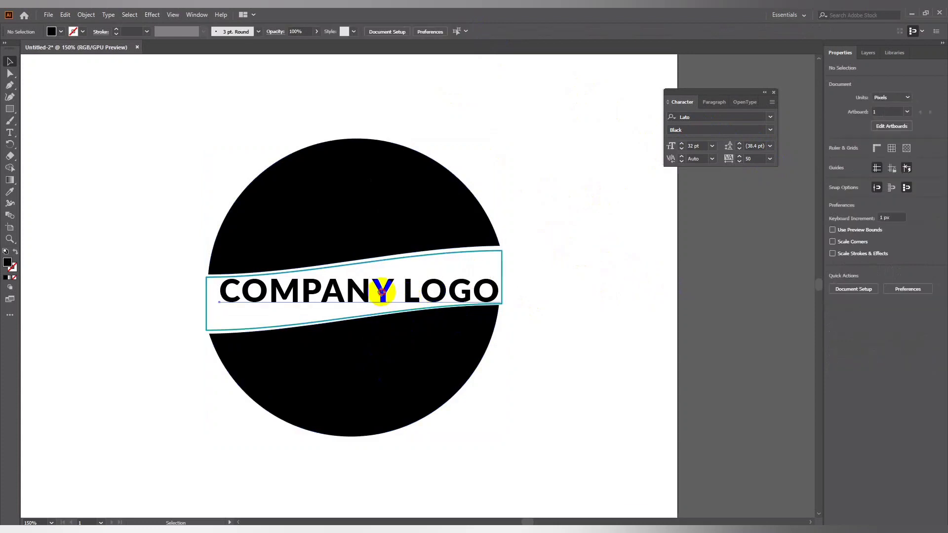
pyautogui.click(377, 290)
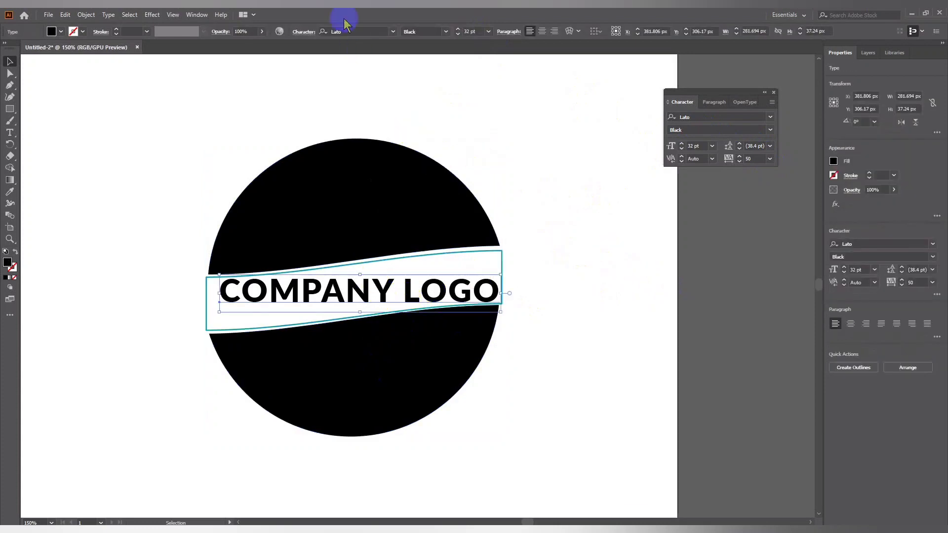
# Step: Apply a Rise warp to the COMPANY LOGO text and nudge it into place on the band
pyautogui.click(569, 31)
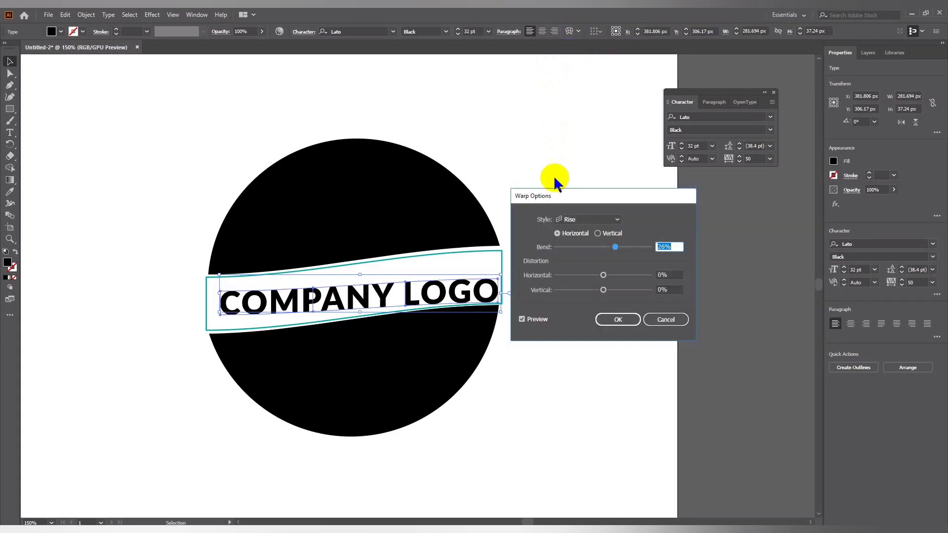
pyautogui.moveTo(588, 247); pyautogui.dragTo(615, 247)
pyautogui.click(664, 247)
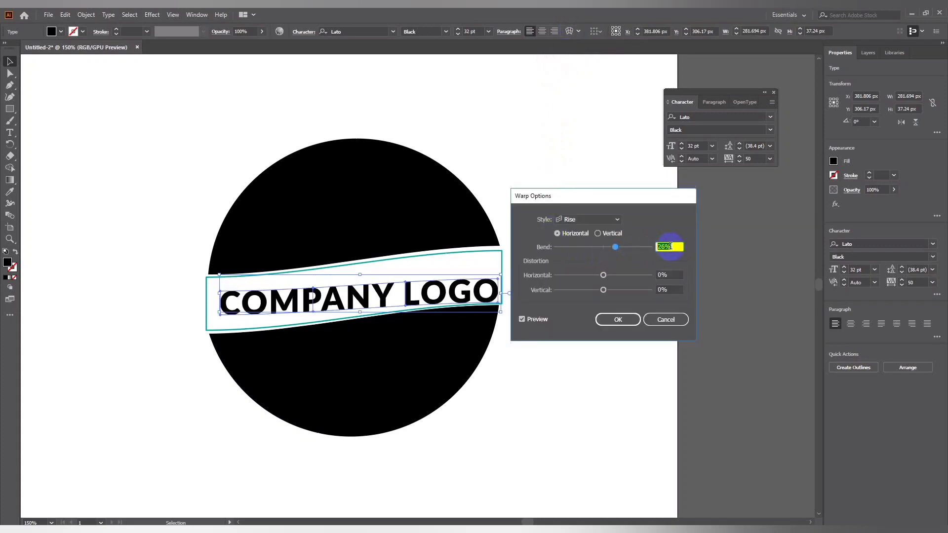
pyautogui.click(618, 320)
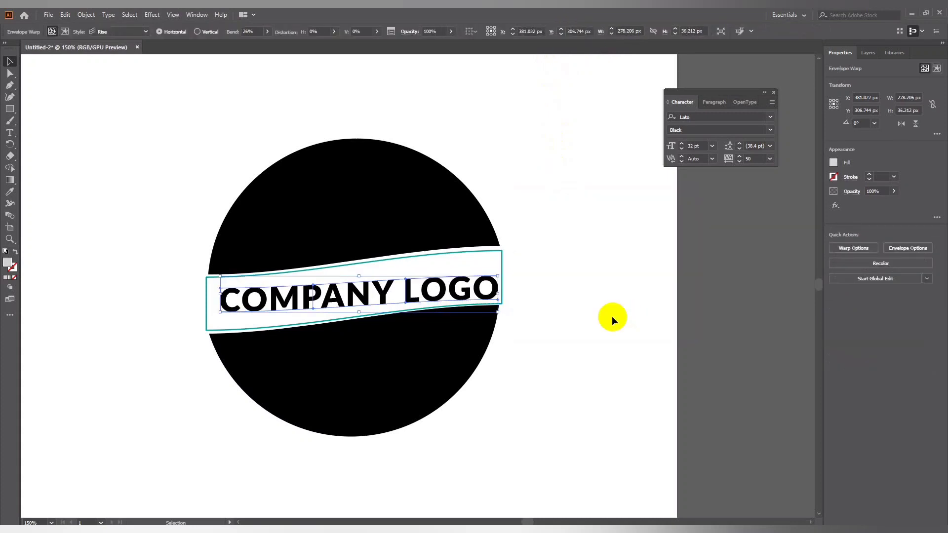
pyautogui.press('Left')
pyautogui.press('Left')
pyautogui.press('Left')
pyautogui.press('Left')
pyautogui.press('Up')
pyautogui.press('Up')
pyautogui.press('Up')
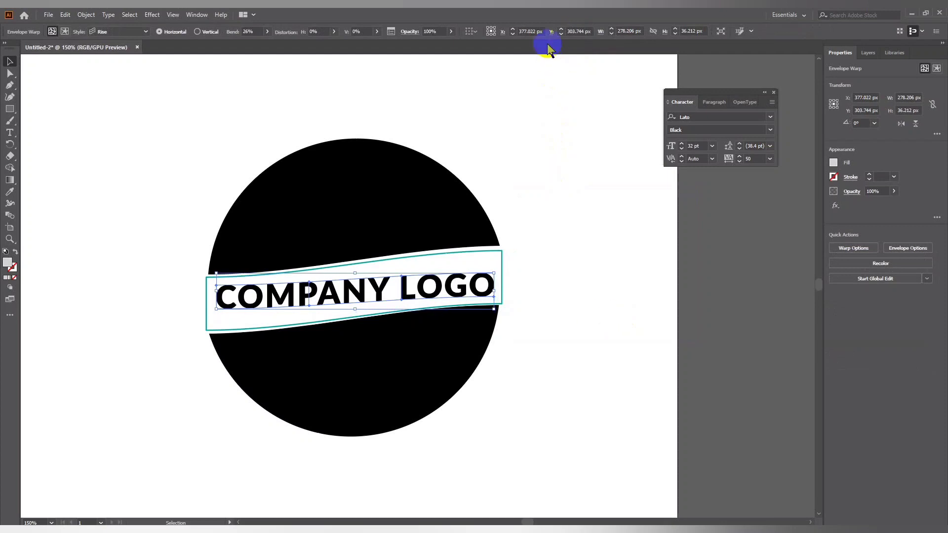
pyautogui.press('Down')
pyautogui.press('Down')
pyautogui.press('Down')
pyautogui.press('Right')
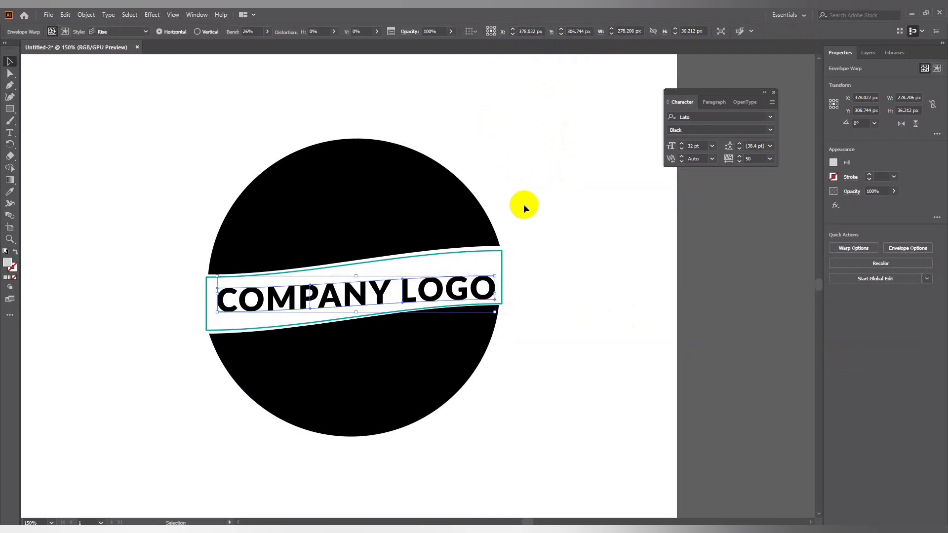
pyautogui.press('Right')
pyautogui.press('Down')
pyautogui.press('Right')
pyautogui.press('Down')
pyautogui.press('Right')
pyautogui.press('Down')
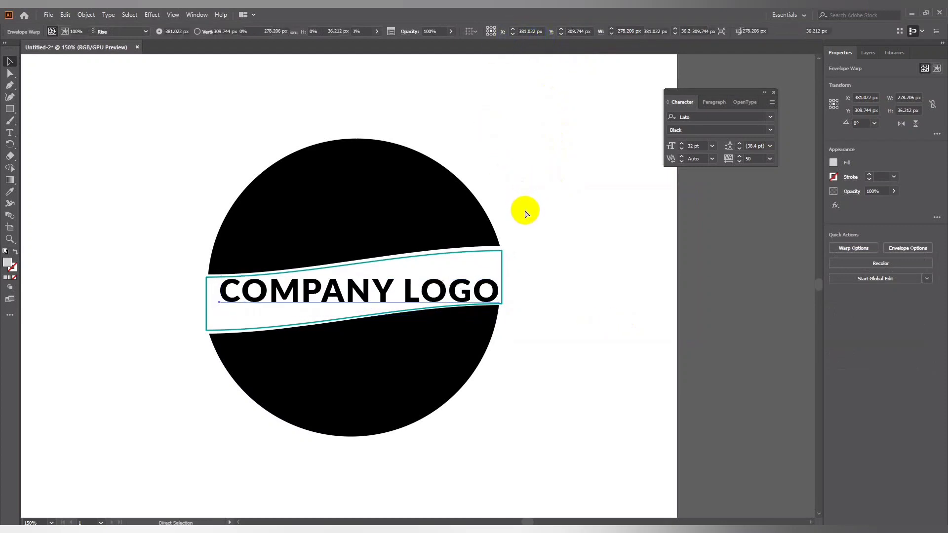
# Step: Increase the text's Rise warp bend to about 56%
pyautogui.hotkey('ctrl', 'shift', 'p')
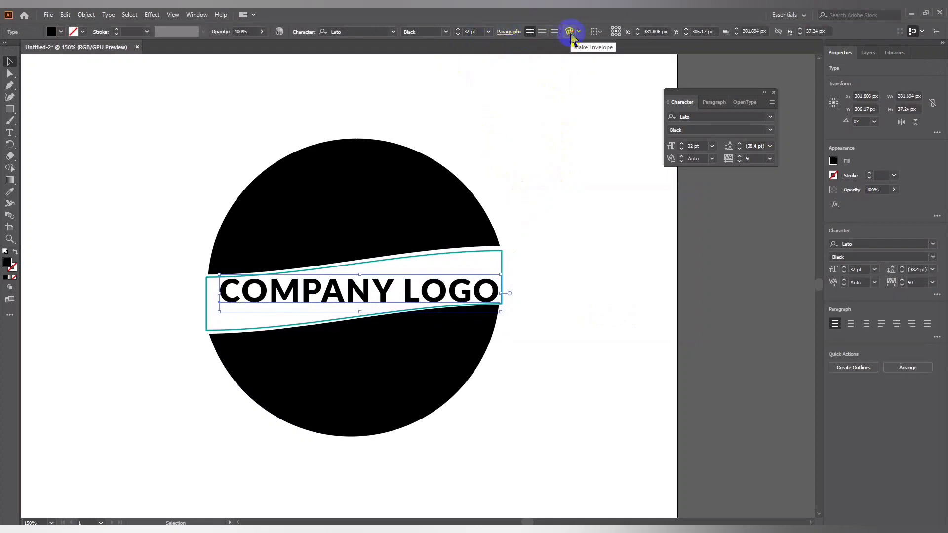
pyautogui.click(570, 32)
pyautogui.moveTo(615, 249); pyautogui.dragTo(620, 249)
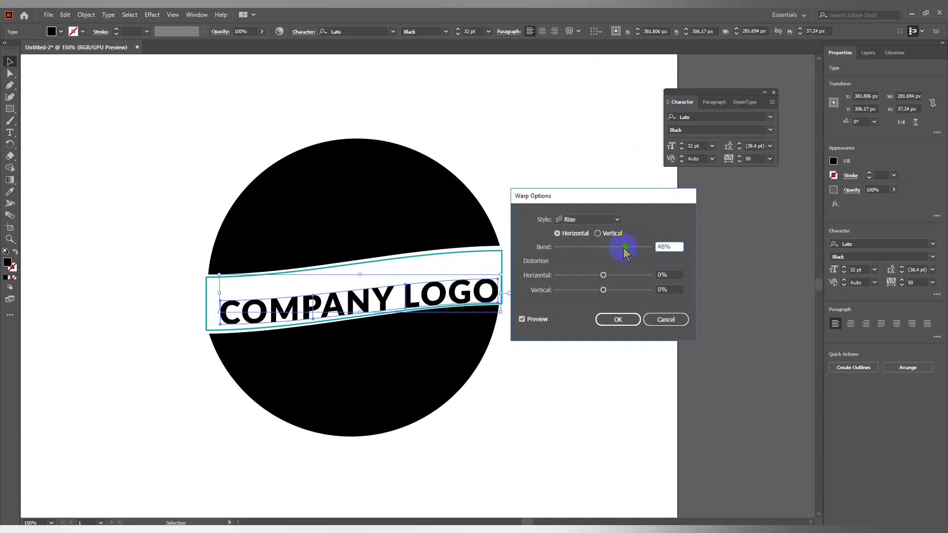
pyautogui.click(613, 319)
pyautogui.click(579, 333)
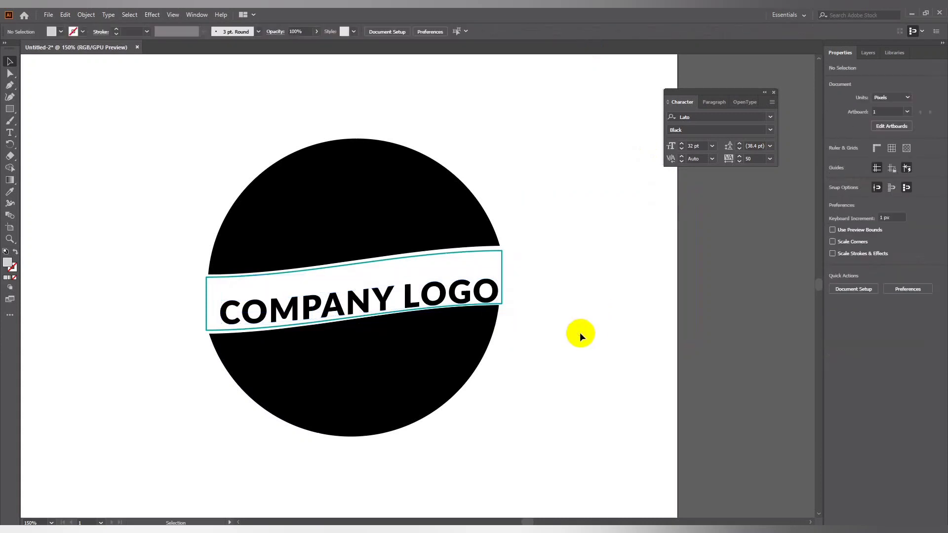
pyautogui.click(474, 295)
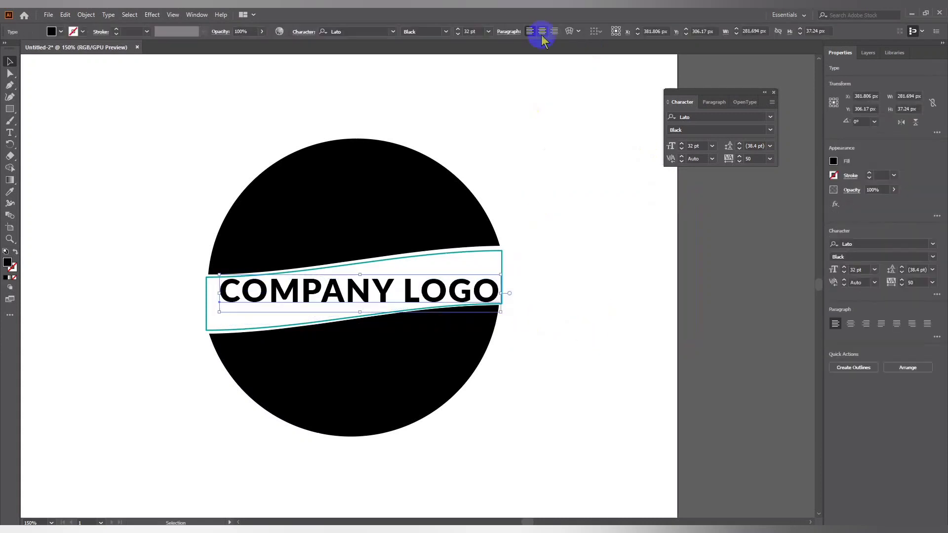
pyautogui.click(569, 32)
pyautogui.moveTo(626, 247); pyautogui.dragTo(635, 248)
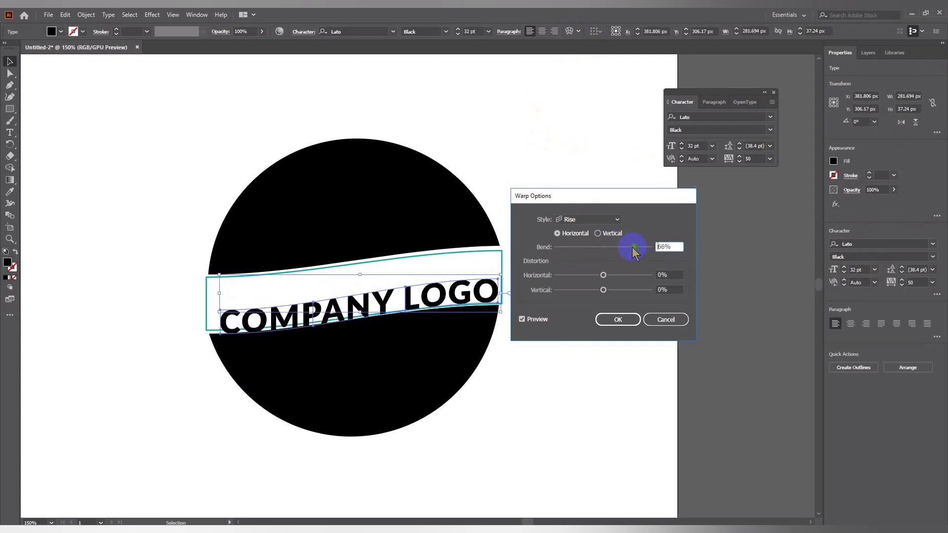
pyautogui.click(617, 320)
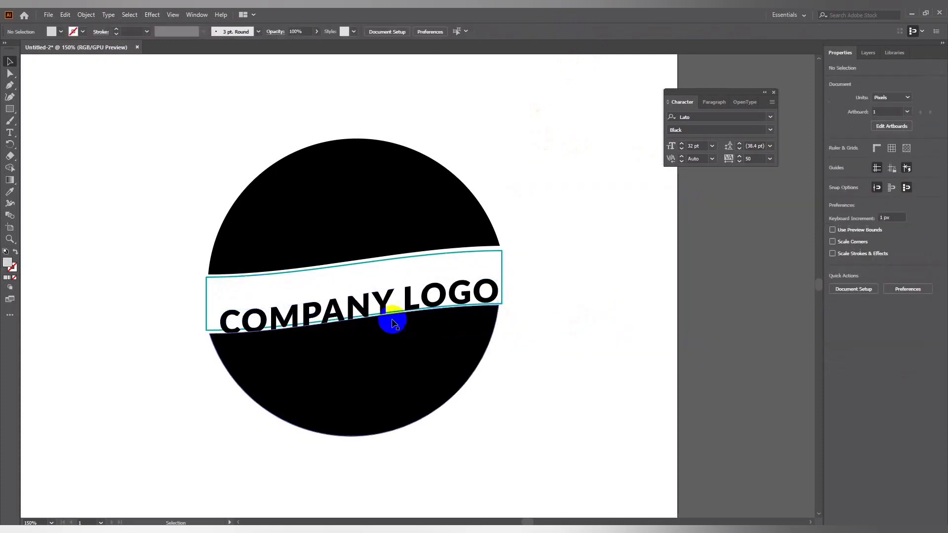
# Step: Lift the warp point near the letter Y and centre the text horizontally on the circle
pyautogui.moveTo(348, 299); pyautogui.dragTo(348, 292)
pyautogui.click(583, 321)
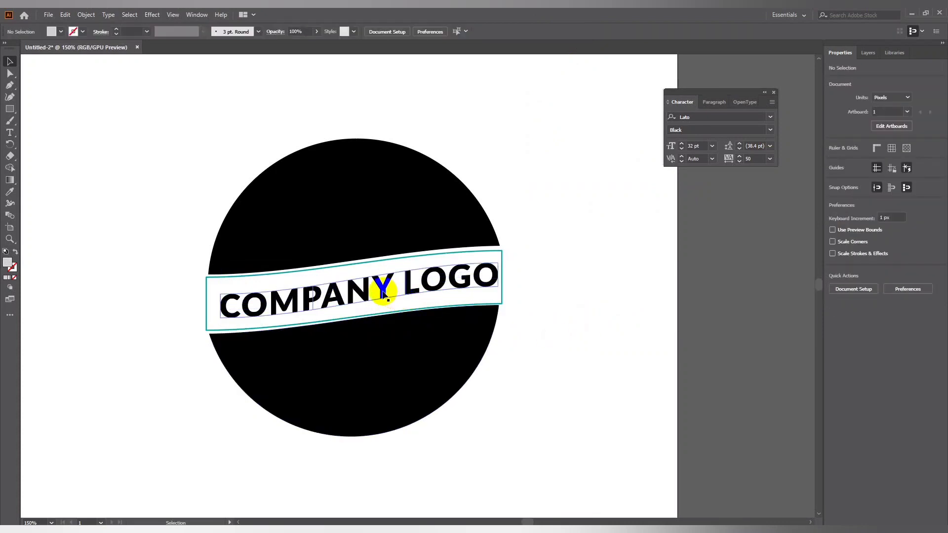
pyautogui.click(384, 293)
pyautogui.press('Left')
pyautogui.press('Left')
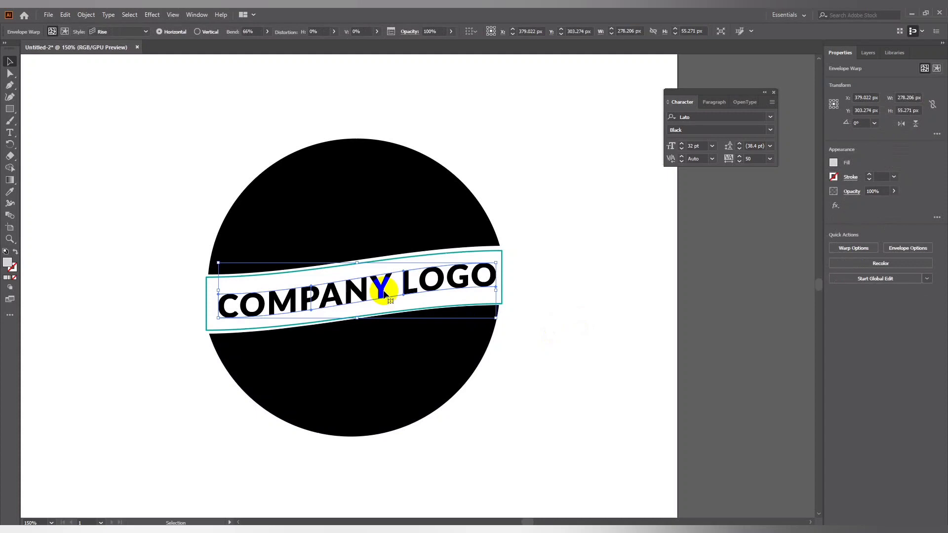
pyautogui.hotkey('ctrl', 'a')
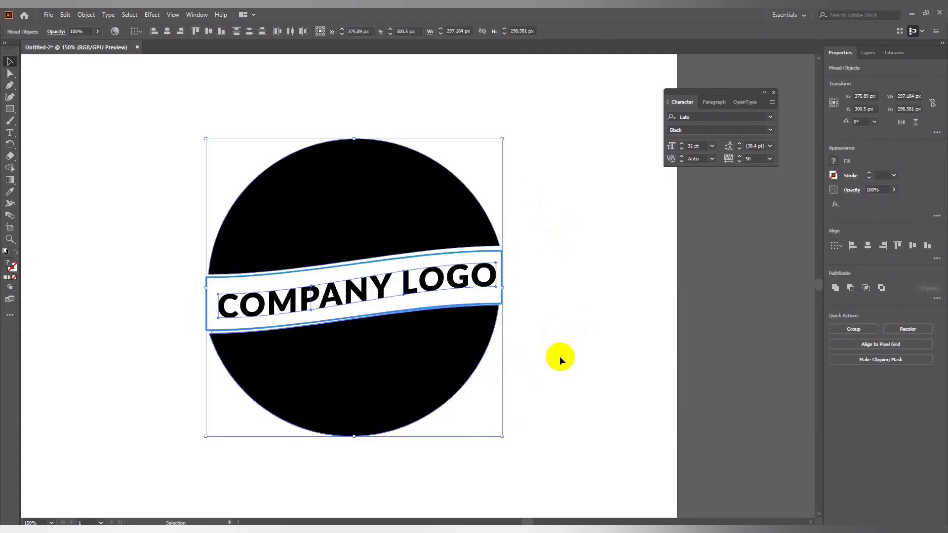
pyautogui.click(867, 246)
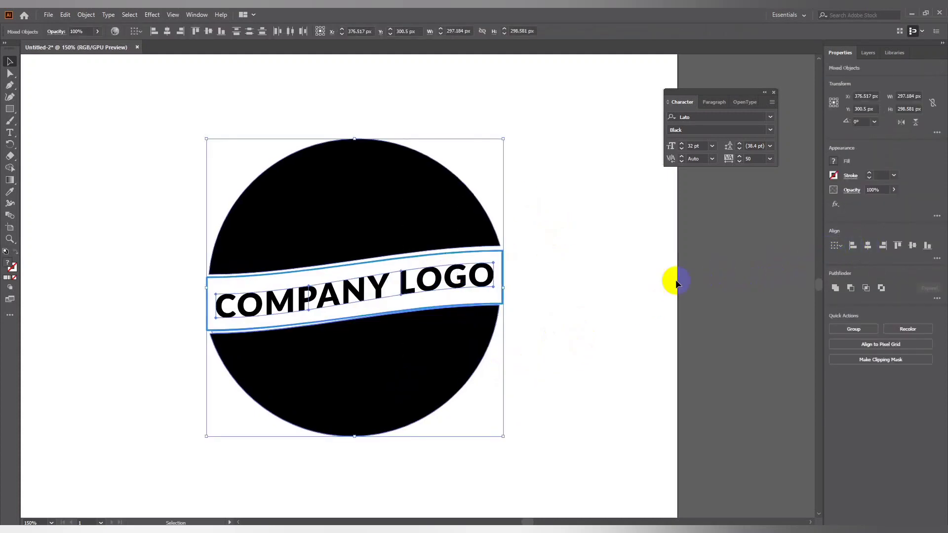
pyautogui.click(607, 289)
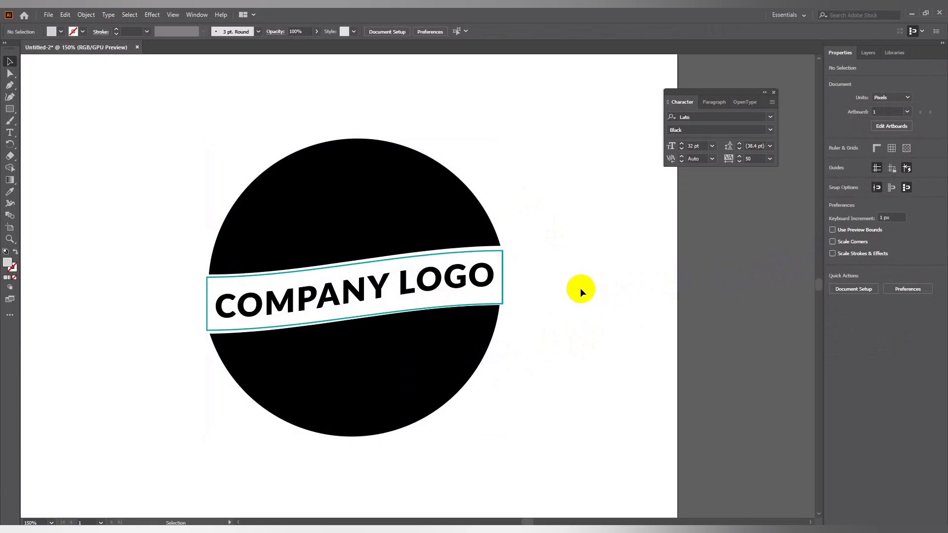
pyautogui.hotkey('ctrl', '-')
pyautogui.hotkey('ctrl', '-')
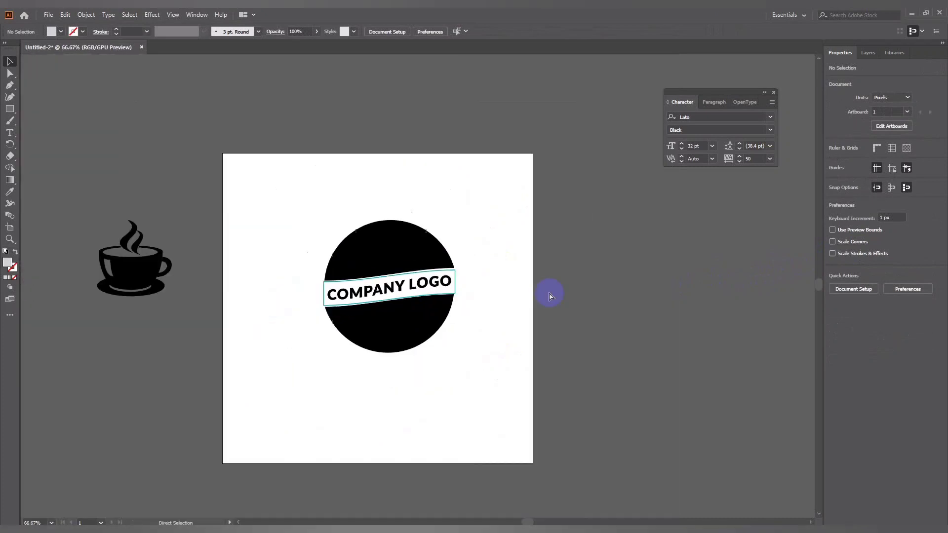
pyautogui.hotkey('ctrl', '+')
pyautogui.hotkey('ctrl', '+')
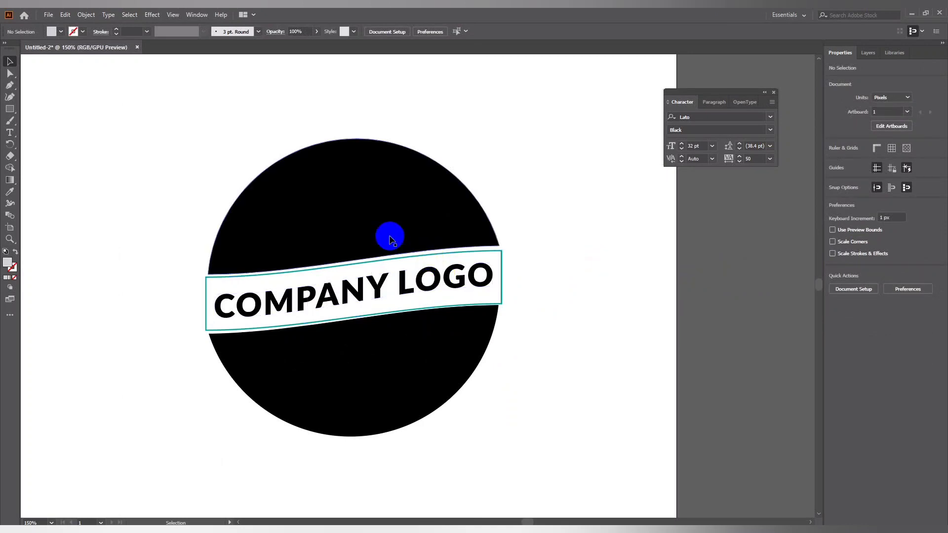
pyautogui.moveTo(387, 234); pyautogui.dragTo(291, 207)
pyautogui.click(291, 204)
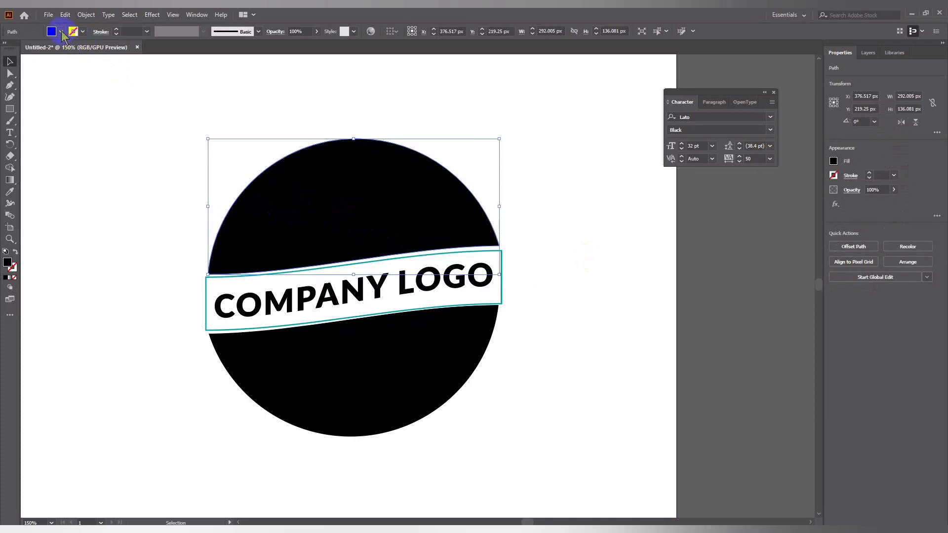
# Step: Fill the upper half of the disc with a darker orange
pyautogui.click(61, 32)
pyautogui.click(7, 56)
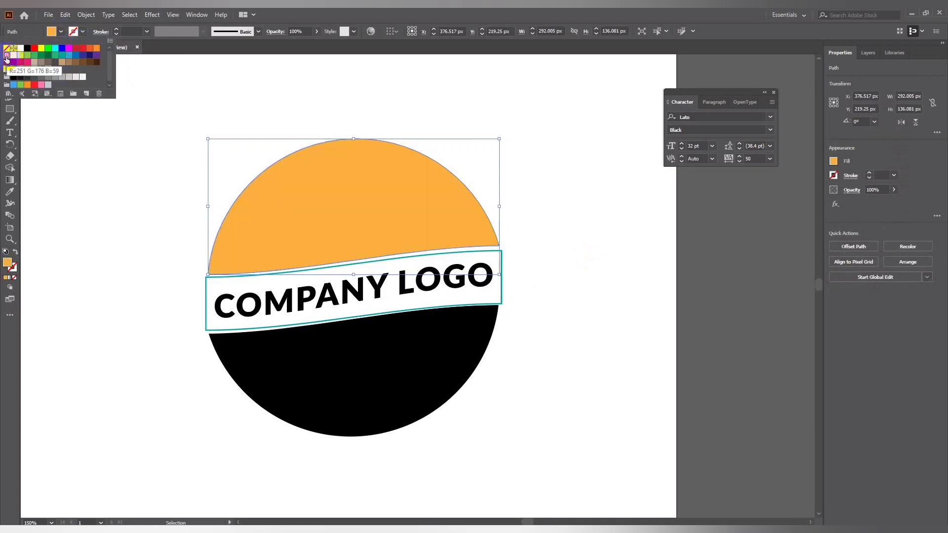
pyautogui.doubleClick(7, 262)
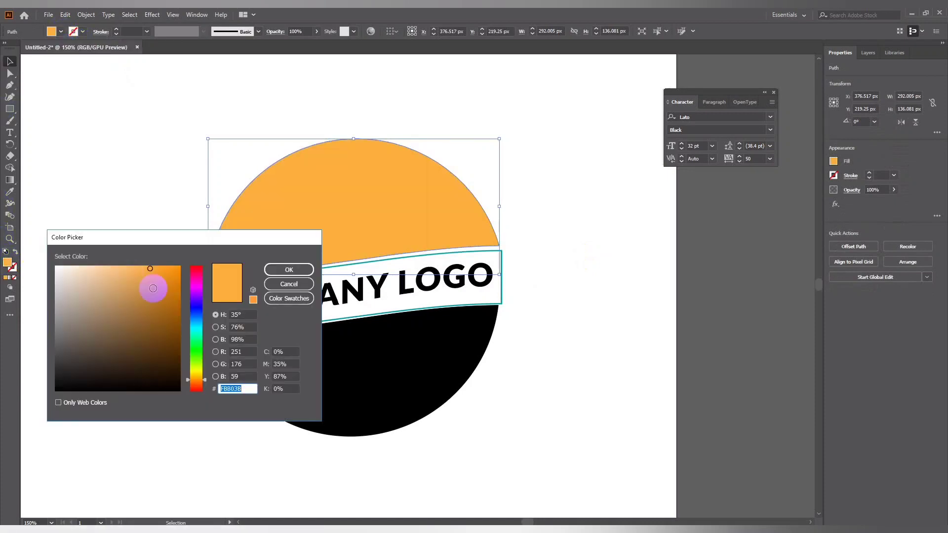
pyautogui.moveTo(153, 286); pyautogui.dragTo(178, 293)
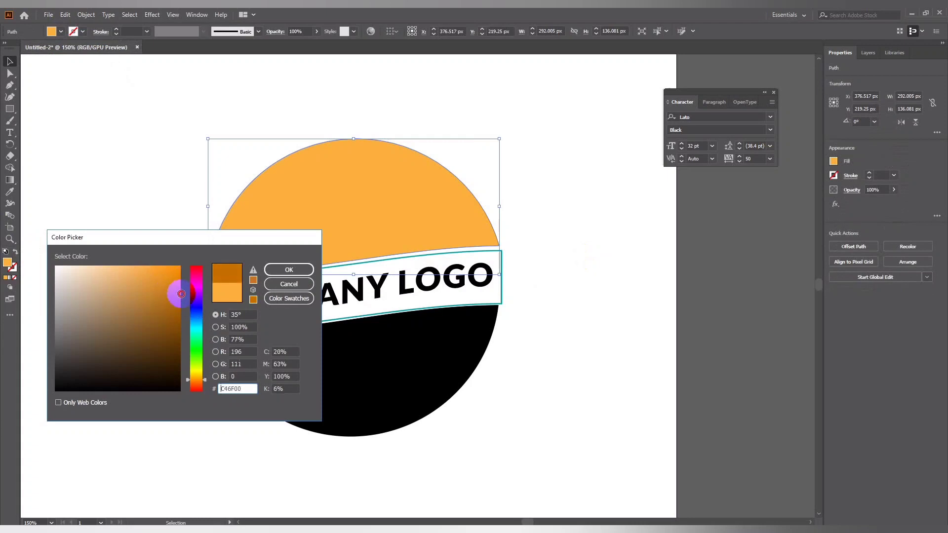
pyautogui.click(289, 269)
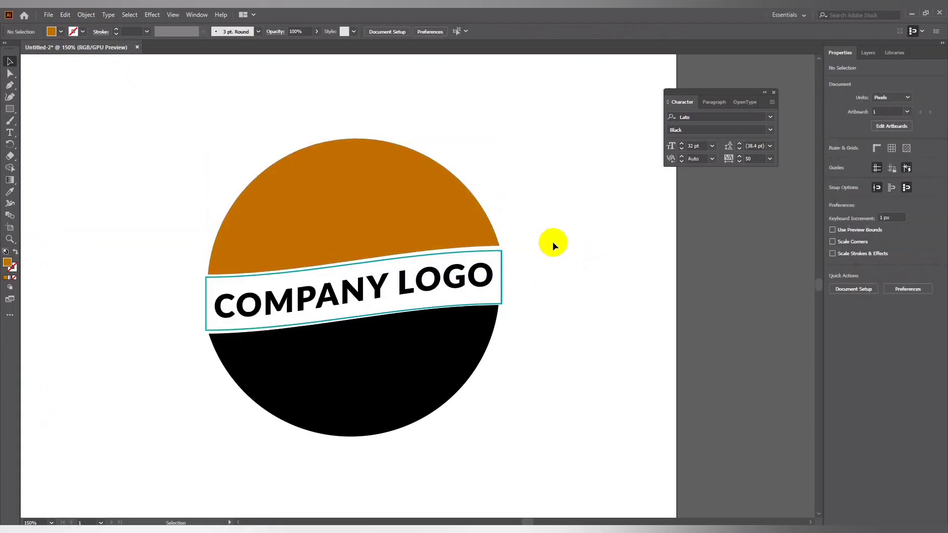
# Step: Fill the lower half of the disc with bright sky blue
pyautogui.click(388, 358)
pyautogui.scroll(-1, 347, 374)
pyautogui.click(61, 32)
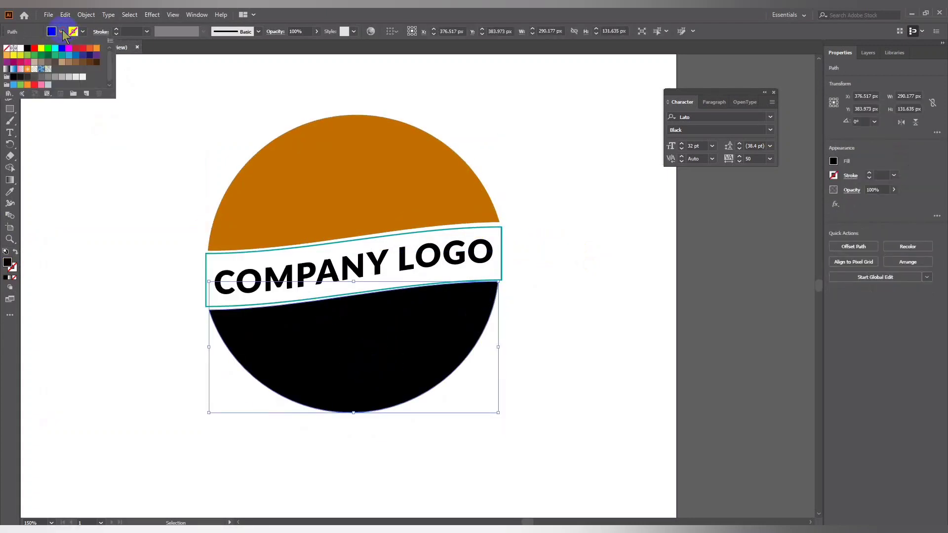
pyautogui.click(68, 58)
pyautogui.click(108, 160)
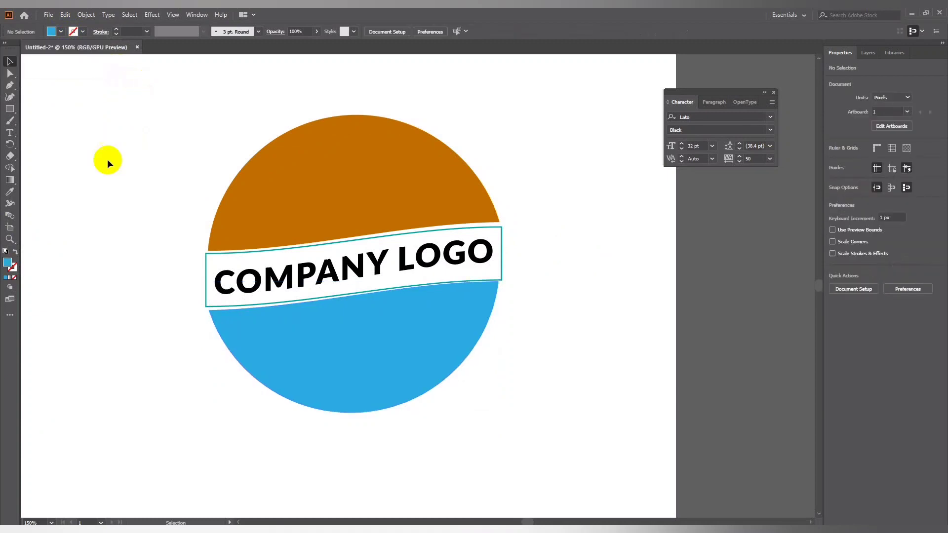
# Step: Refine the upper half to a lighter, warmer orange after trying and undoing a brown shade
pyautogui.click(282, 196)
pyautogui.doubleClick(9, 265)
pyautogui.click(175, 307)
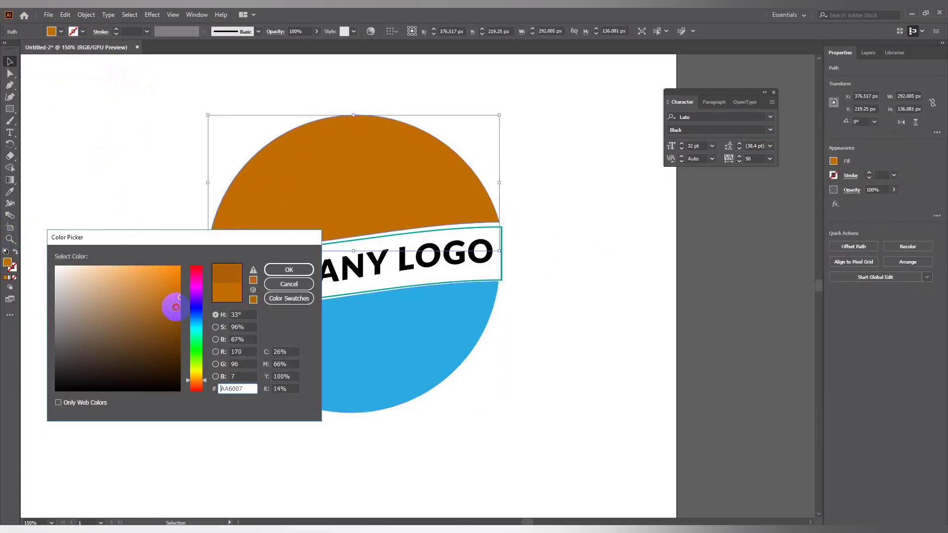
pyautogui.click(263, 270)
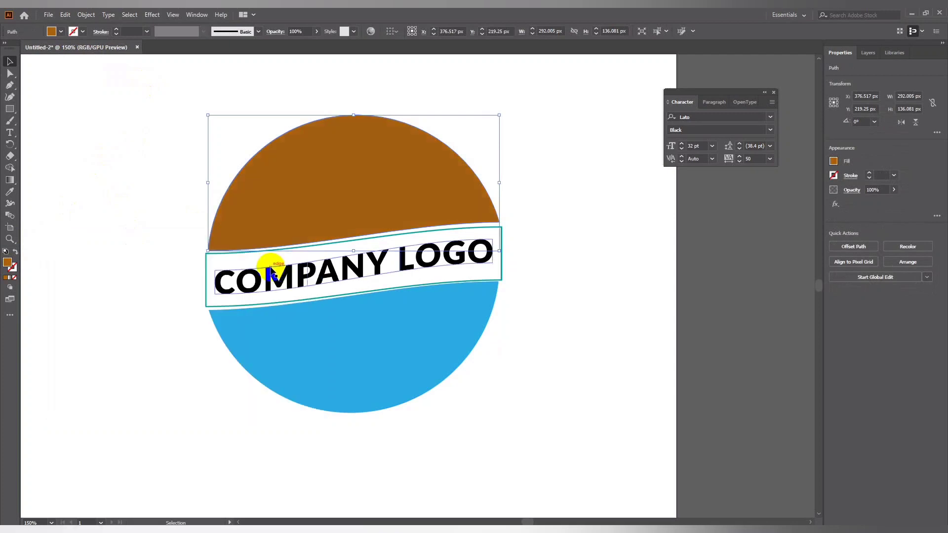
pyautogui.hotkey('ctrl', 'z')
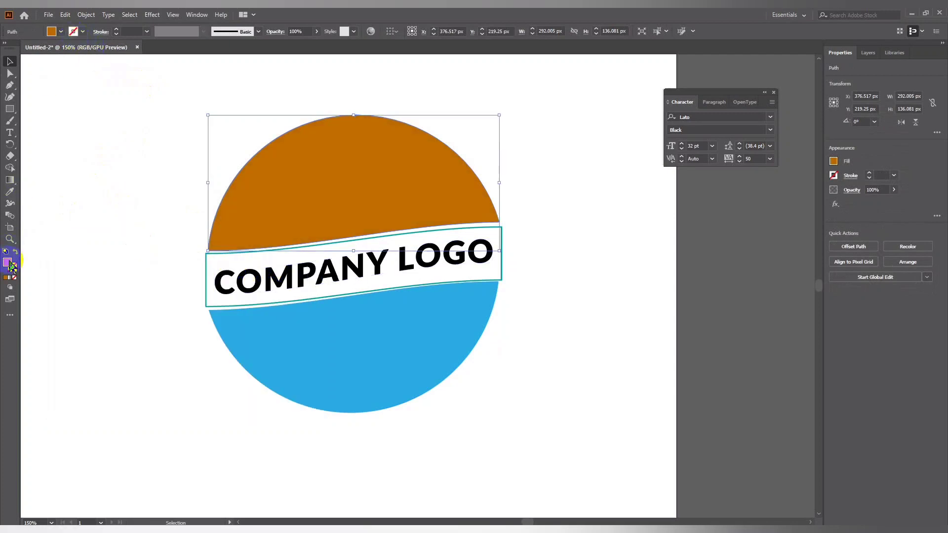
pyautogui.doubleClick(7, 263)
pyautogui.moveTo(171, 296); pyautogui.dragTo(177, 306)
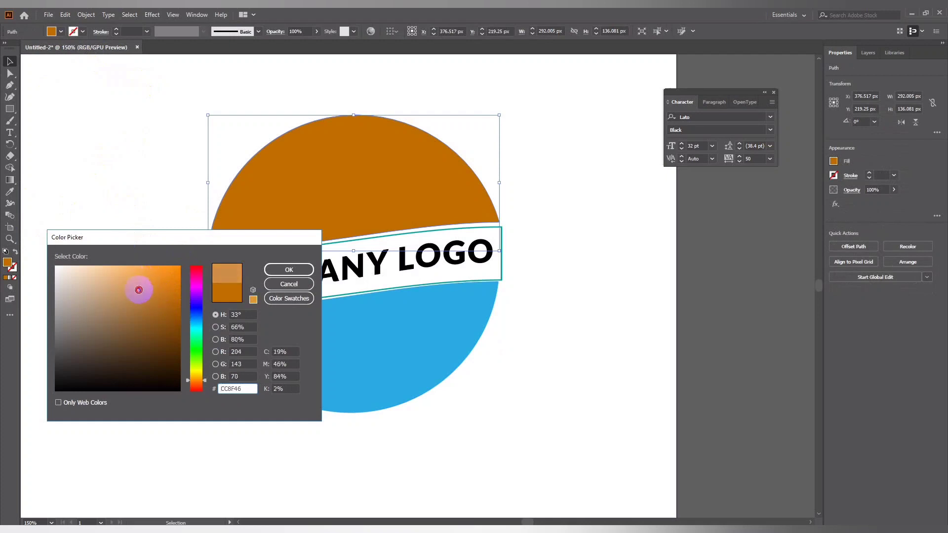
pyautogui.moveTo(183, 312); pyautogui.dragTo(152, 287)
pyautogui.click(288, 270)
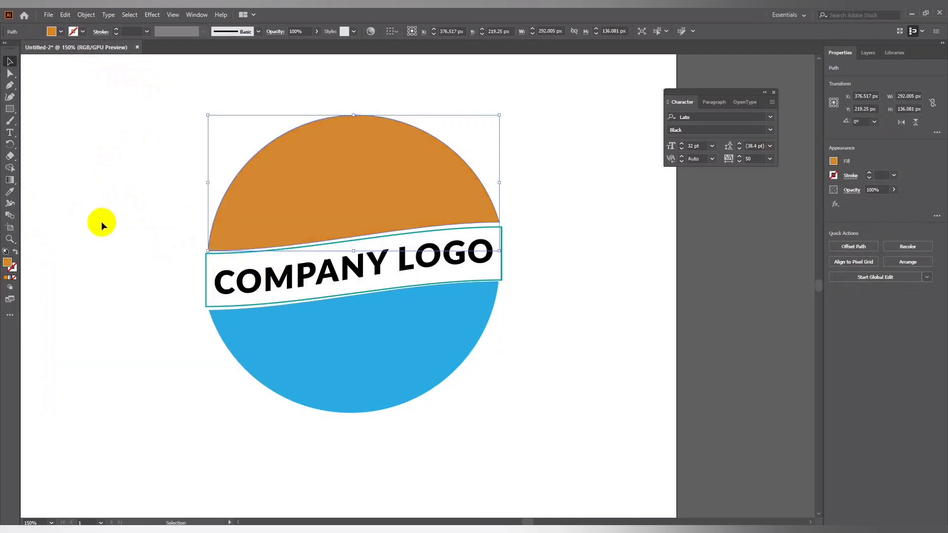
pyautogui.click(102, 221)
pyautogui.hotkey('ctrl', '1')
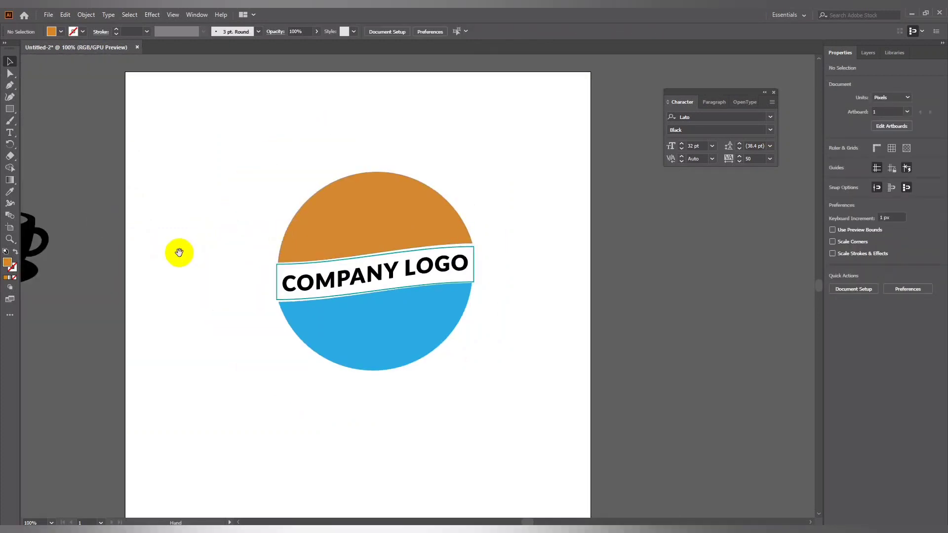
# Step: Shrink the coffee cup and place it in the orange upper half of the circle
pyautogui.moveTo(179, 252)
pyautogui.mouseDown()
pyautogui.moveTo(246, 233)
pyautogui.moveTo(264, 262)
pyautogui.mouseUp()
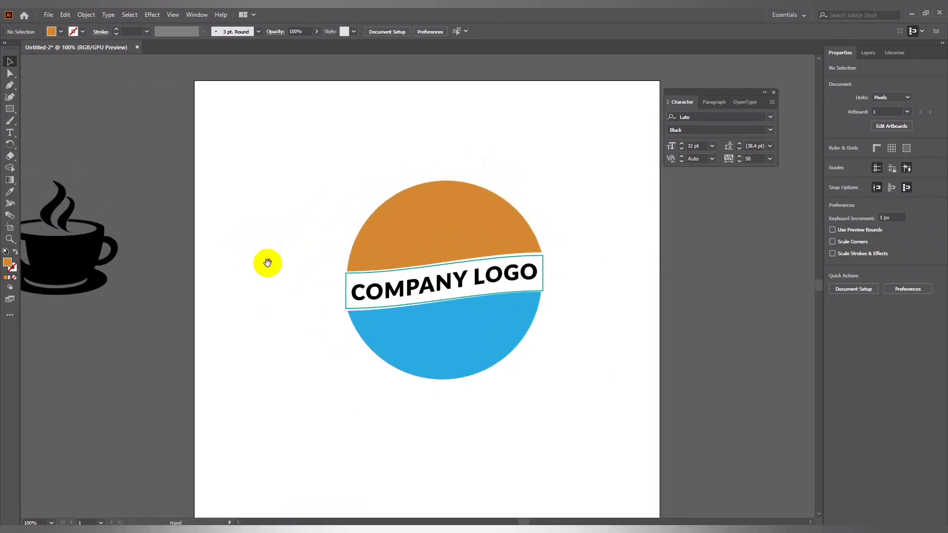
pyautogui.click(76, 254)
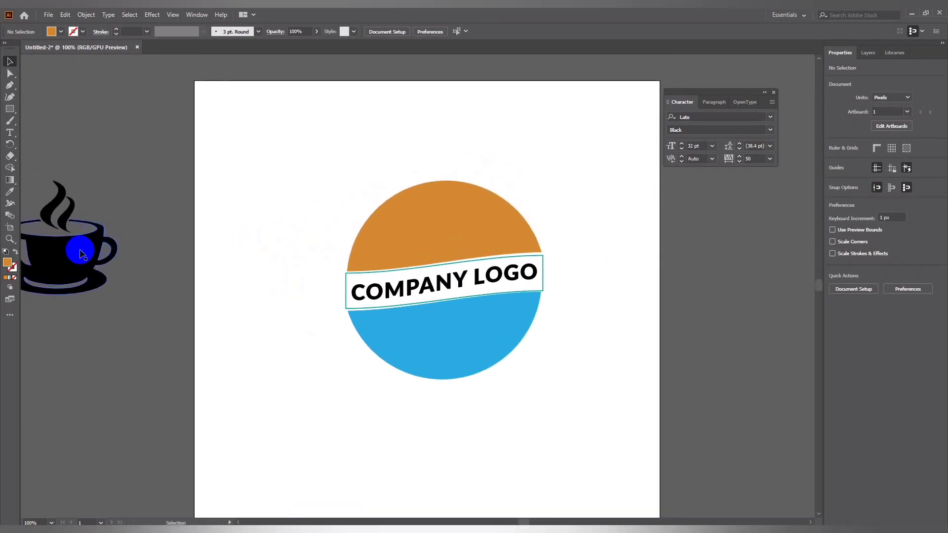
pyautogui.moveTo(72, 257); pyautogui.dragTo(286, 205)
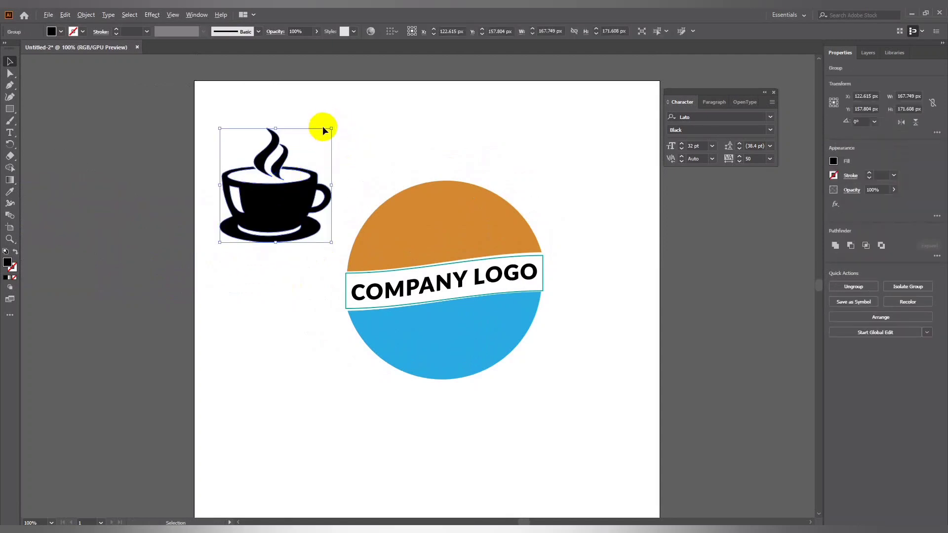
pyautogui.moveTo(330, 129); pyautogui.dragTo(312, 155)
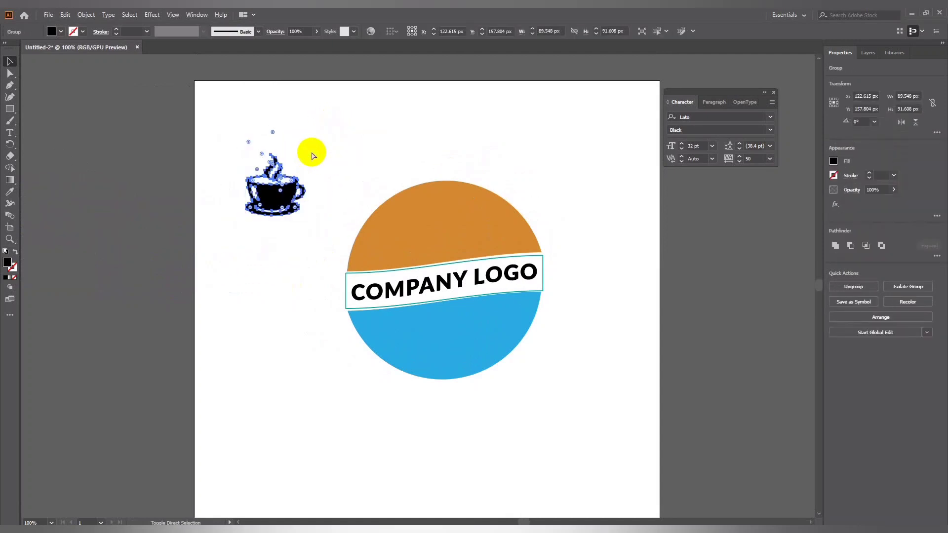
pyautogui.moveTo(279, 200); pyautogui.dragTo(448, 238)
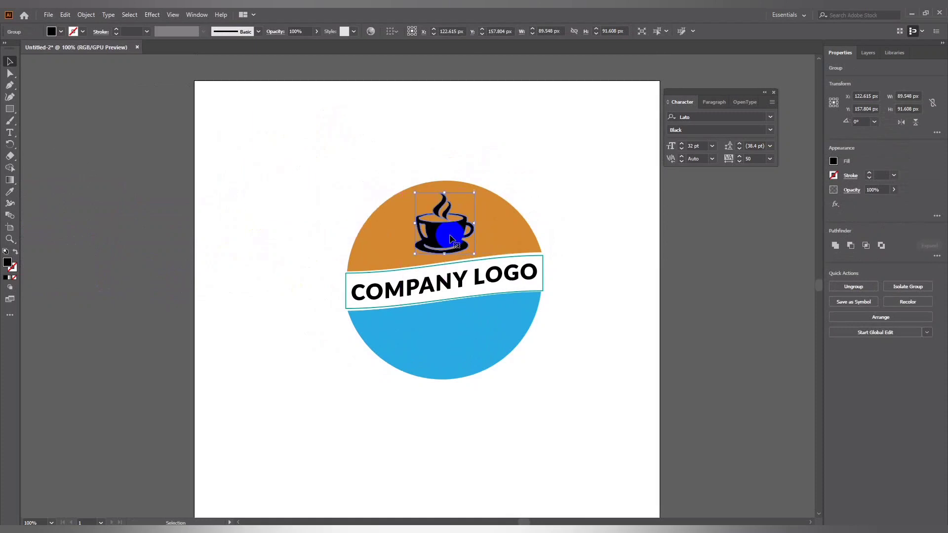
pyautogui.click(523, 227)
pyautogui.click(444, 234)
pyautogui.click(459, 200)
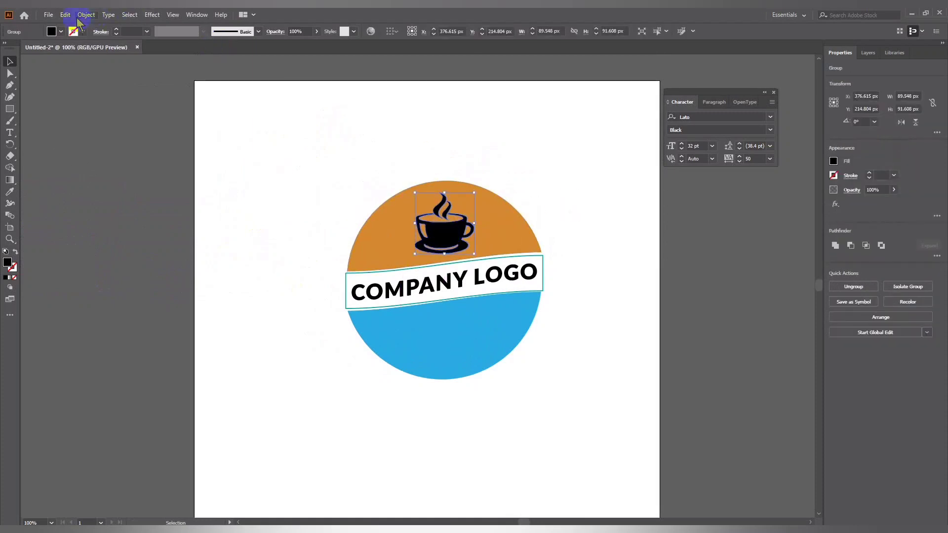
# Step: Give the coffee cup a dark brown fill
pyautogui.click(52, 31)
pyautogui.click(83, 62)
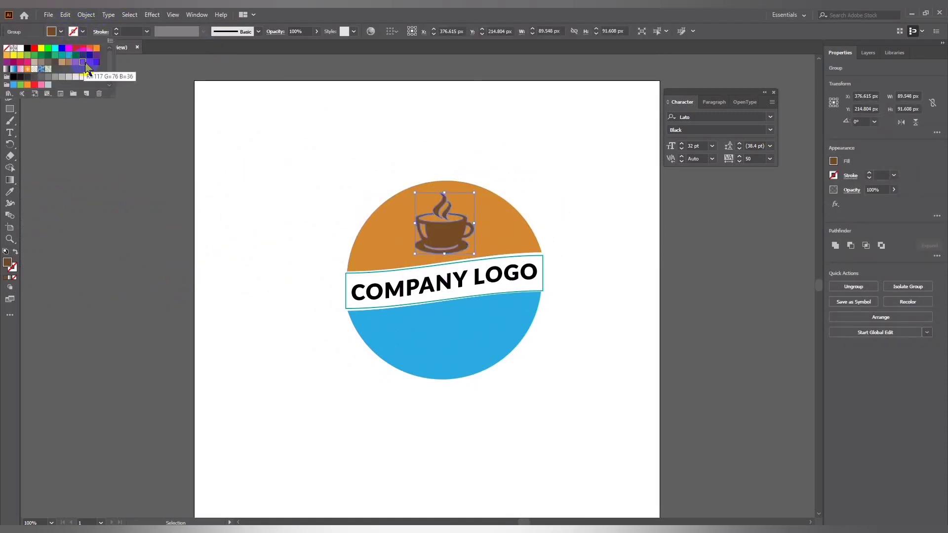
pyautogui.click(252, 109)
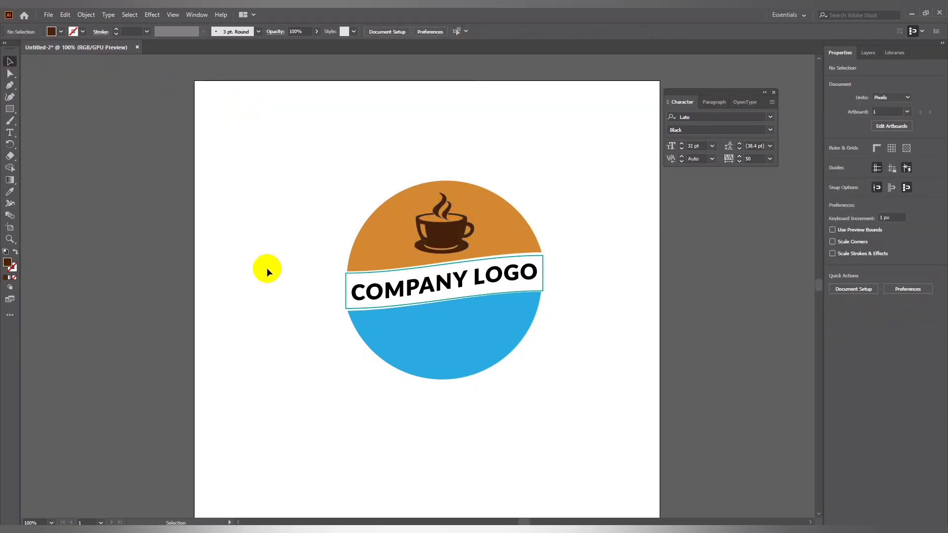
pyautogui.click(443, 238)
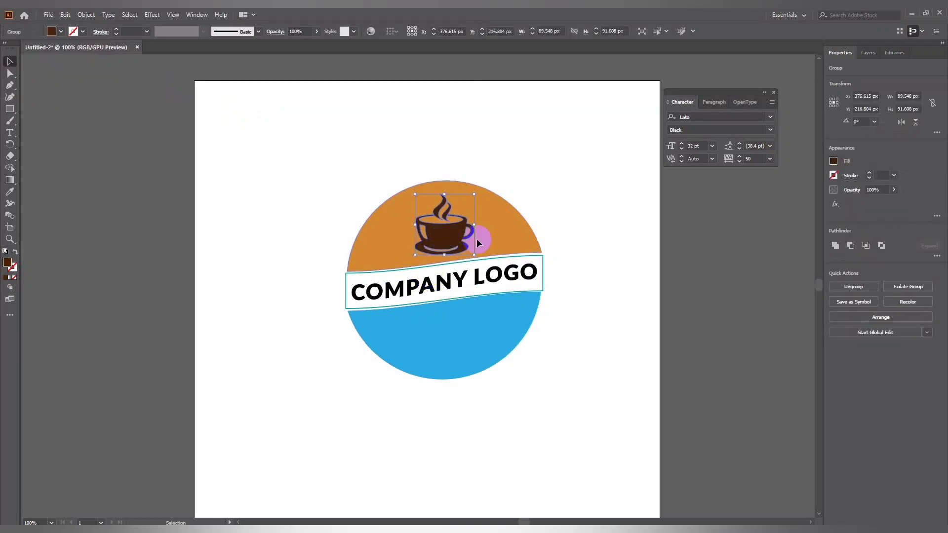
# Step: Centre all the logo pieces horizontally and group them together
pyautogui.click(585, 346)
pyautogui.moveTo(585, 346); pyautogui.dragTo(522, 341)
pyautogui.moveTo(280, 151); pyautogui.dragTo(515, 417)
pyautogui.click(867, 245)
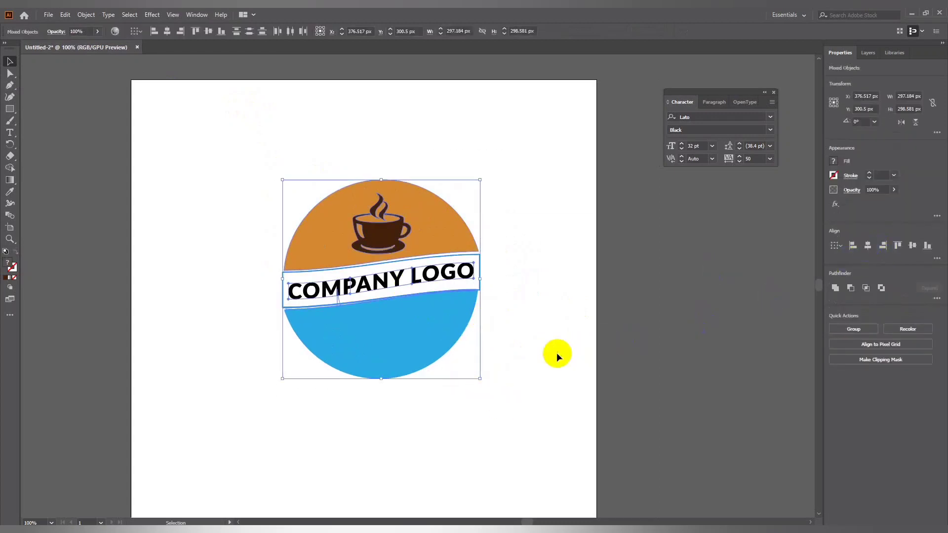
pyautogui.click(353, 303)
pyautogui.click(383, 304)
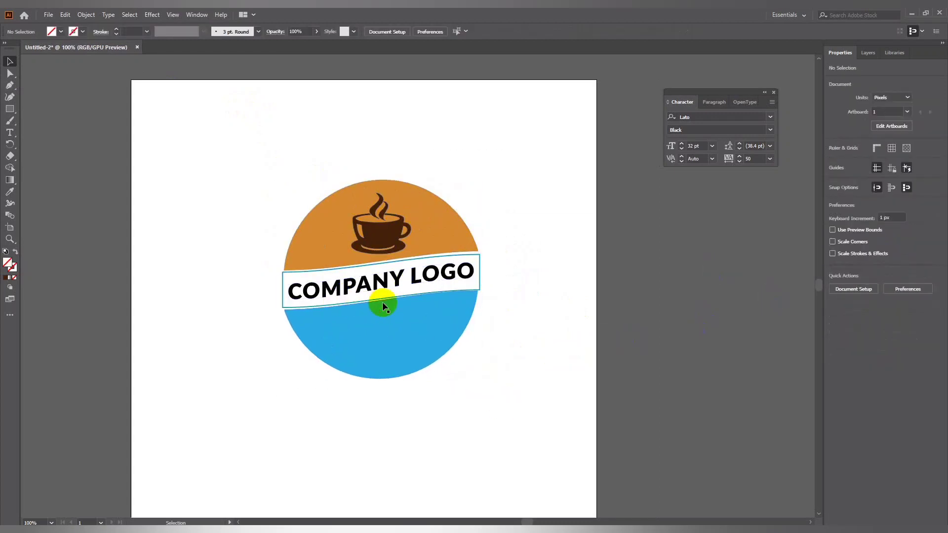
pyautogui.moveTo(548, 202); pyautogui.dragTo(370, 354)
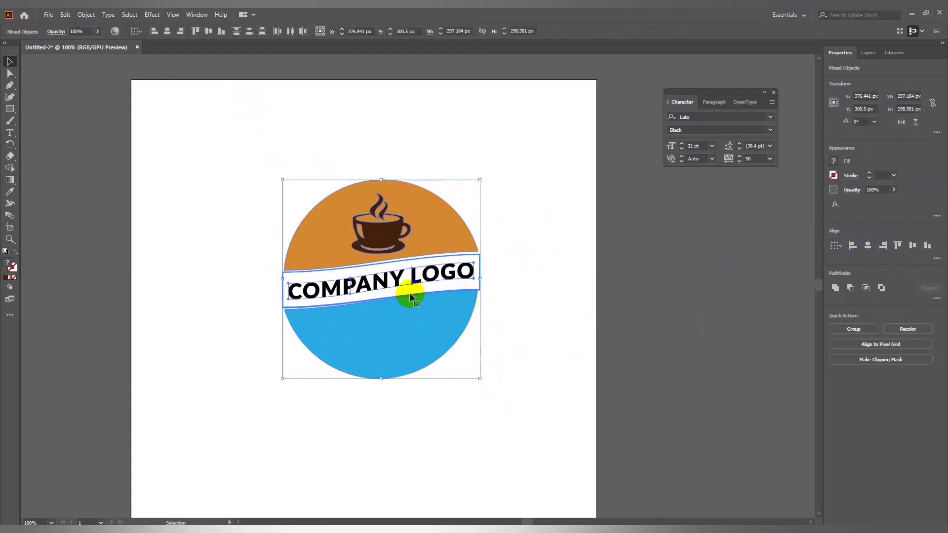
pyautogui.rightClick(406, 322)
pyautogui.click(429, 392)
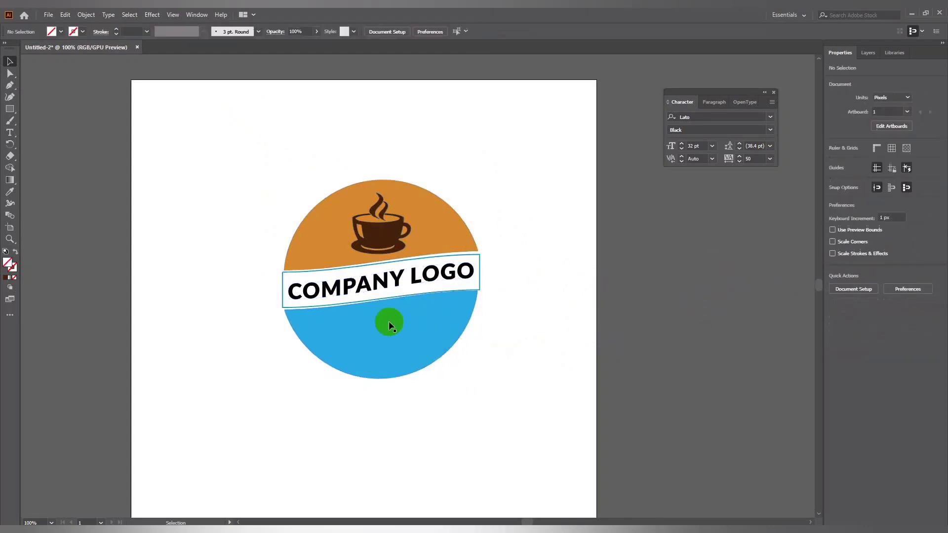
pyautogui.click(267, 435)
pyautogui.click(359, 326)
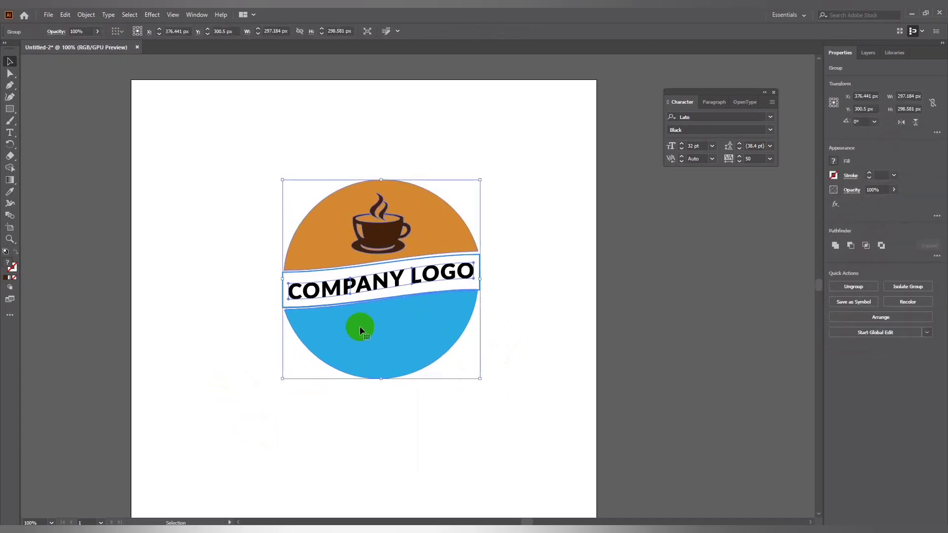
pyautogui.click(310, 415)
# Step: Add the text '1985' above the logo
pyautogui.click(10, 133)
pyautogui.click(295, 117)
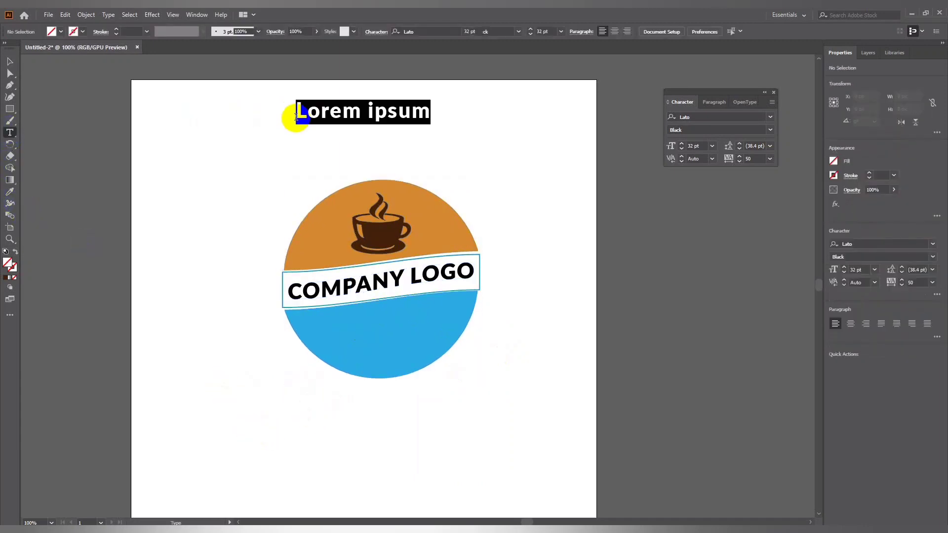
pyautogui.write('1985')
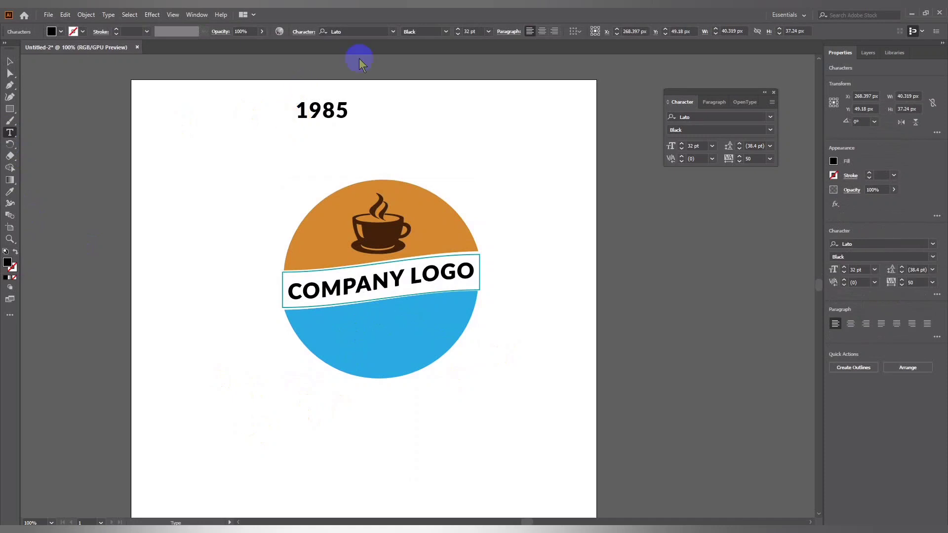
pyautogui.hotkey('ctrl', 'a')
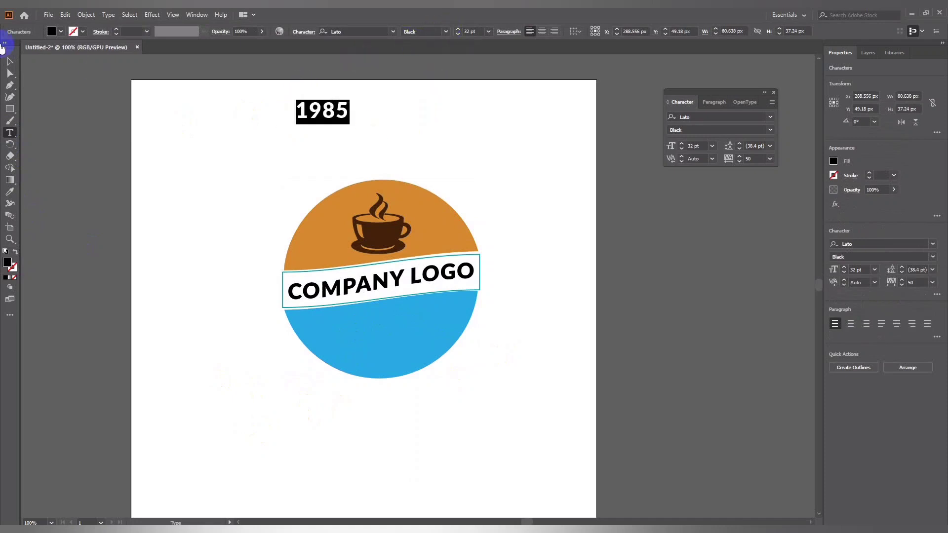
pyautogui.press('Escape')
# Step: Set the 1985 text's tracking to 200
pyautogui.click(770, 159)
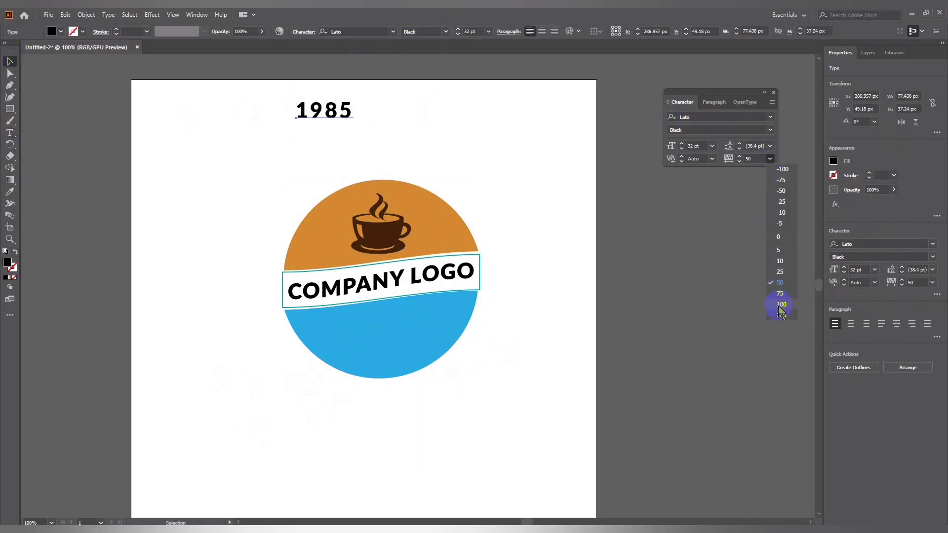
pyautogui.click(780, 305)
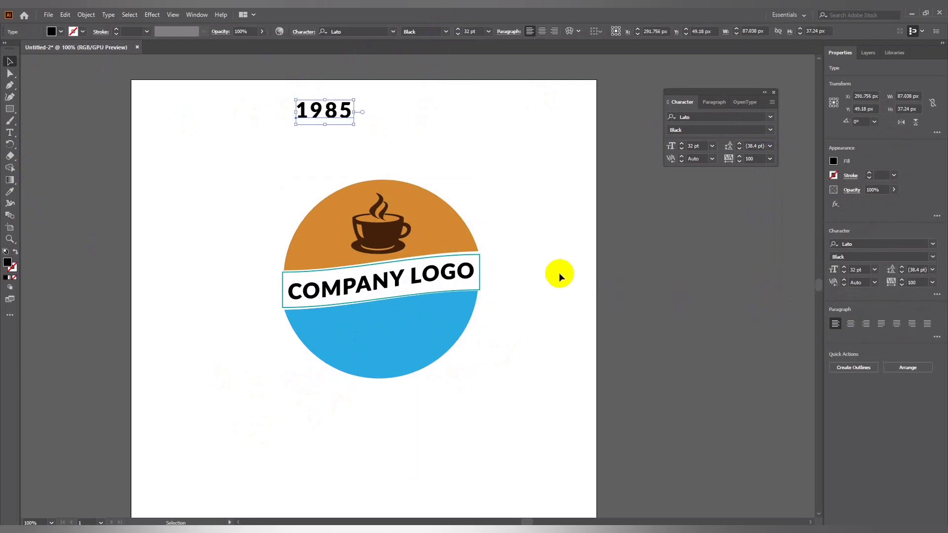
pyautogui.click(770, 159)
pyautogui.click(777, 317)
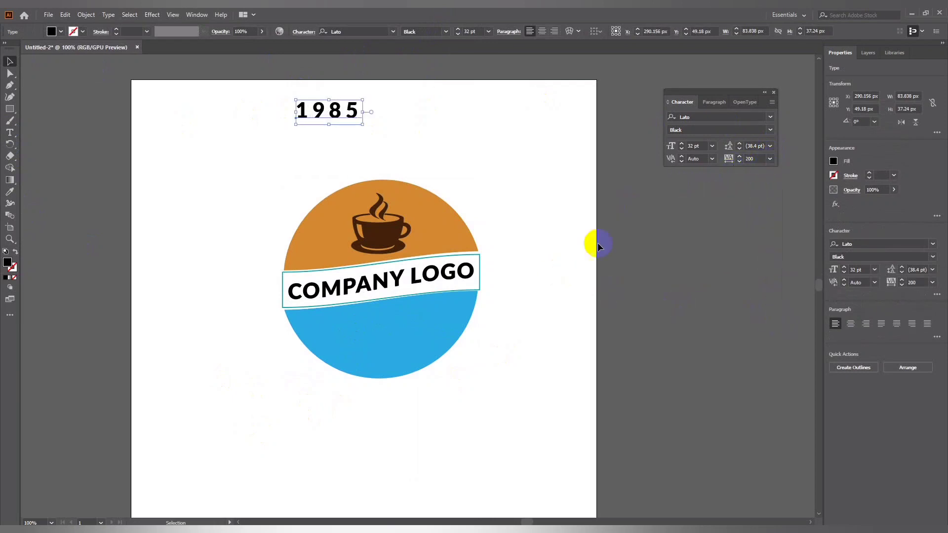
pyautogui.click(594, 243)
pyautogui.click(349, 102)
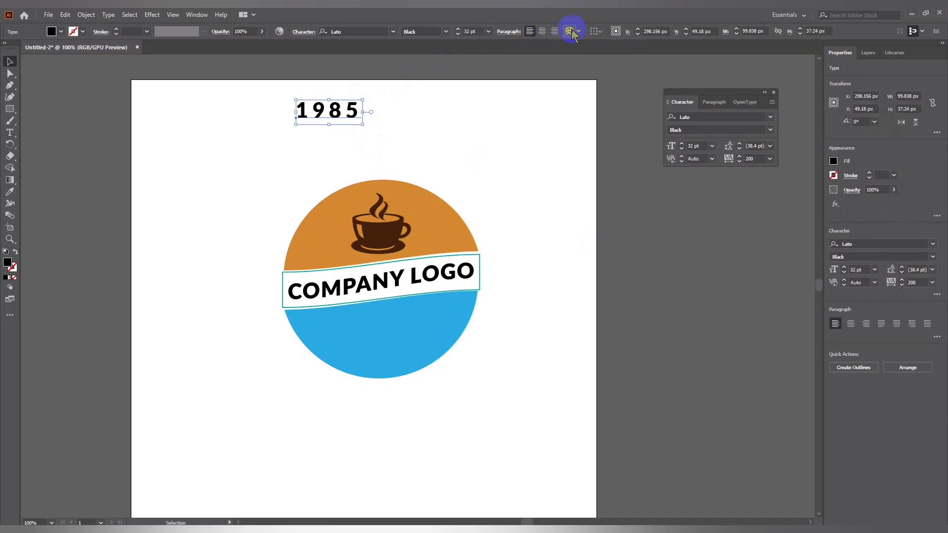
# Step: Warp the 1985 text into a strong Arc with Make with Warp
pyautogui.click(568, 34)
pyautogui.moveTo(604, 247)
pyautogui.mouseDown()
pyautogui.moveTo(634, 247)
pyautogui.moveTo(561, 247)
pyautogui.mouseUp()
pyautogui.click(589, 219)
pyautogui.click(567, 229)
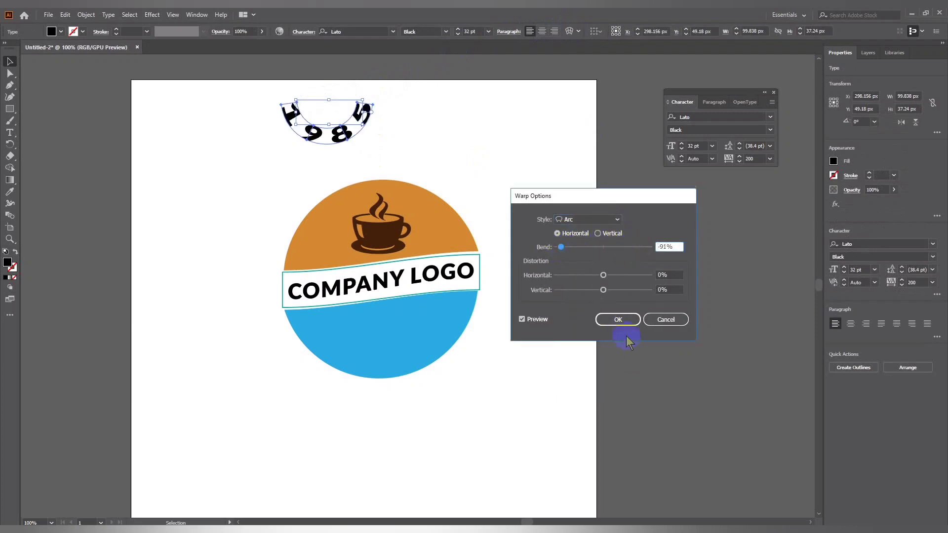
pyautogui.click(617, 319)
# Step: Move and widen the arched 1985 onto the logo, then undo and edit inside the warp
pyautogui.click(508, 186)
pyautogui.moveTo(334, 142)
pyautogui.mouseDown()
pyautogui.moveTo(345, 283)
pyautogui.moveTo(390, 353)
pyautogui.mouseUp()
pyautogui.click(487, 388)
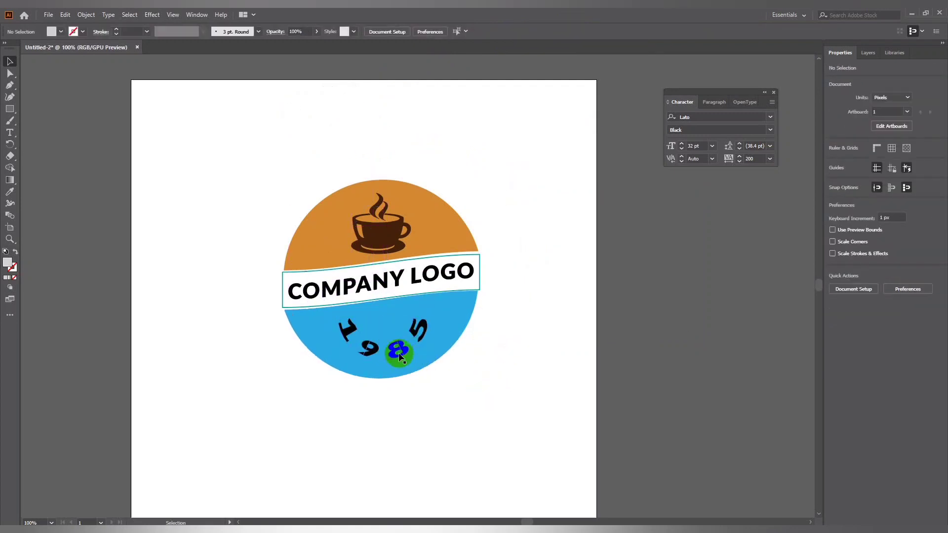
pyautogui.click(419, 334)
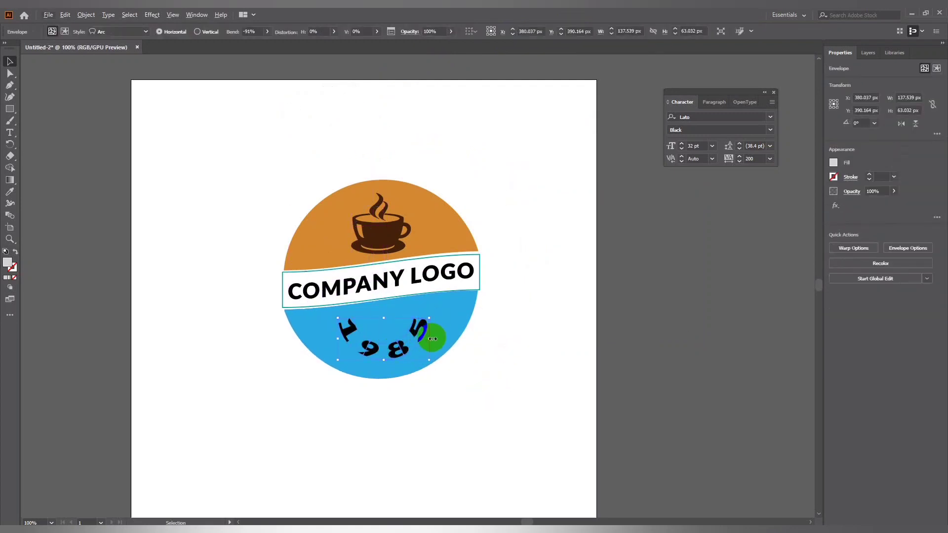
pyautogui.moveTo(433, 339)
pyautogui.mouseDown()
pyautogui.moveTo(445, 337)
pyautogui.moveTo(422, 309)
pyautogui.moveTo(491, 317)
pyautogui.mouseUp()
pyautogui.click(480, 353)
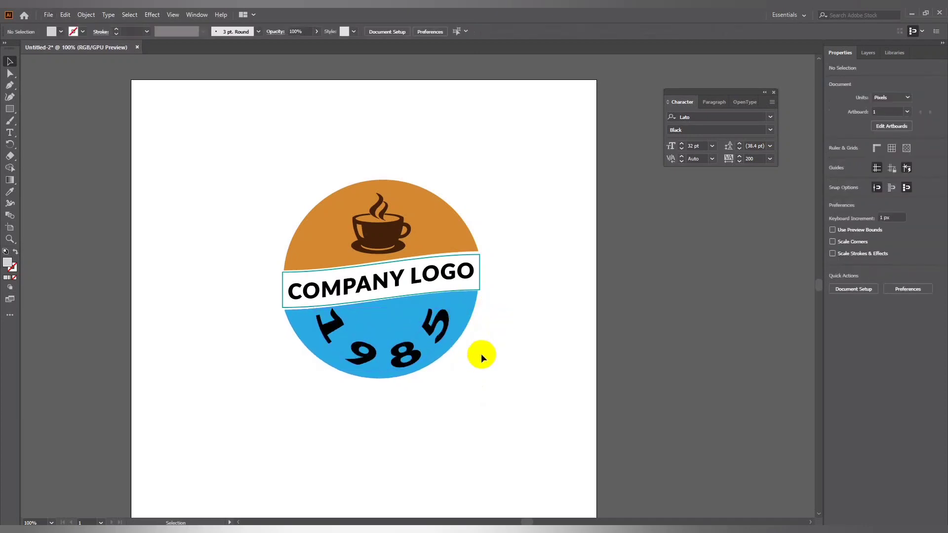
pyautogui.hotkey('ctrl', 'z')
pyautogui.hotkey('ctrl', 'z')
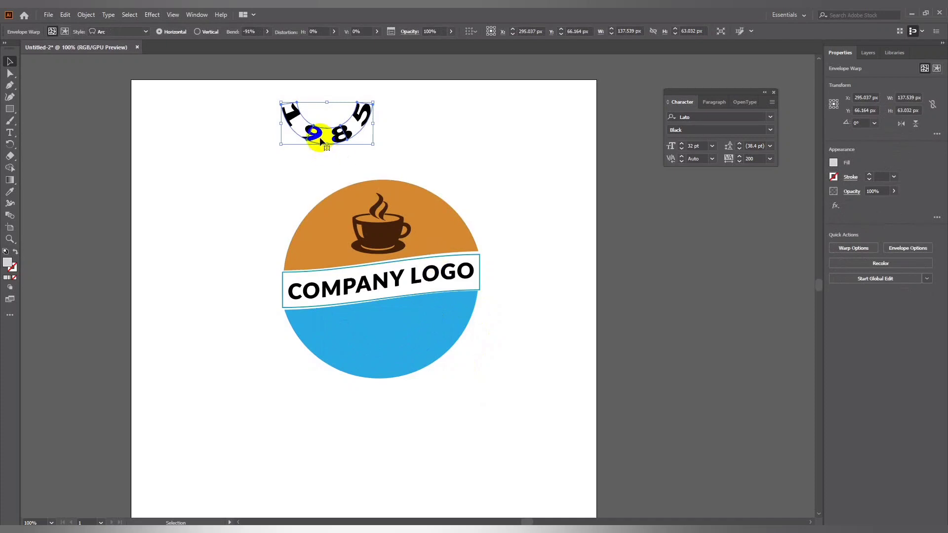
pyautogui.hotkey('ctrl', 'shift', 'v')
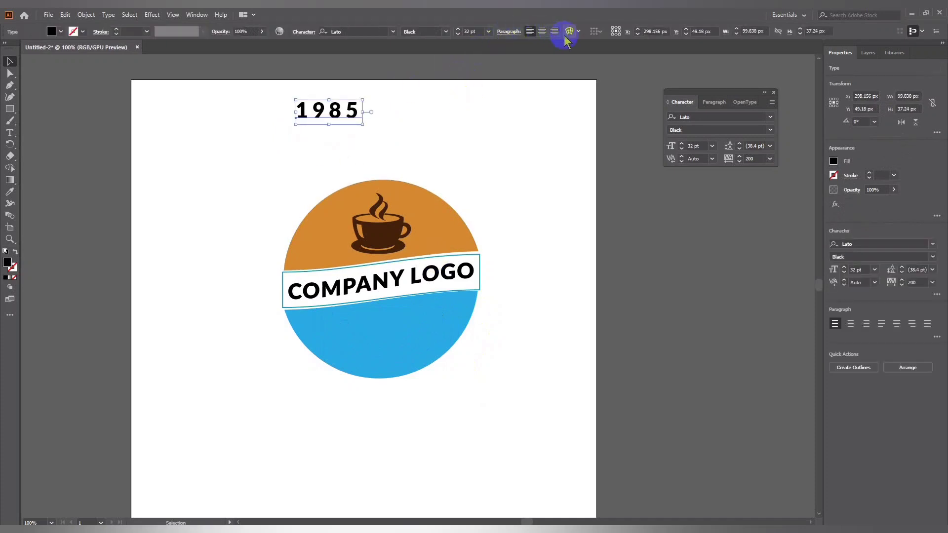
# Step: Reduce the 1985 Arc warp bend to about -31%
pyautogui.click(568, 31)
pyautogui.click(564, 247)
pyautogui.moveTo(566, 248); pyautogui.dragTo(589, 248)
pyautogui.click(617, 318)
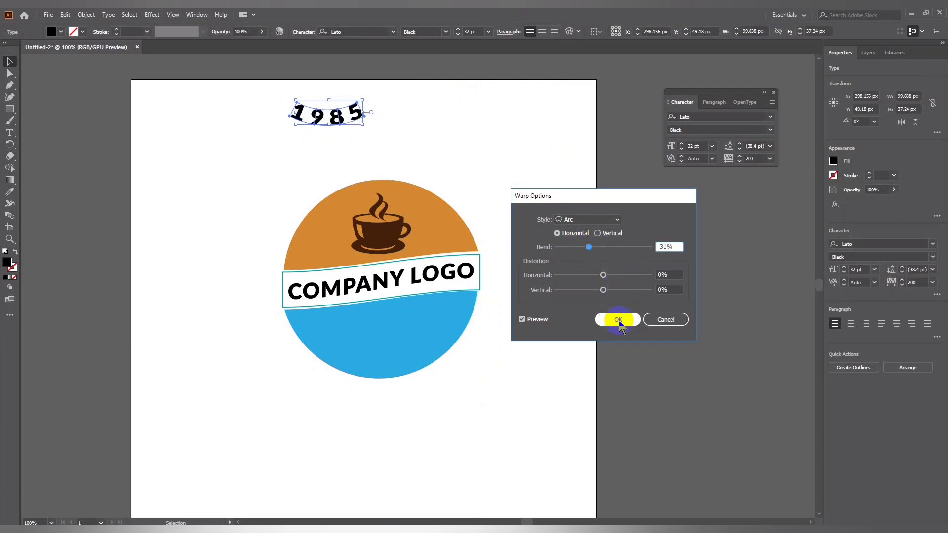
# Step: Move the warped 1985 into the blue lower half and centre it with the logo
pyautogui.click(514, 201)
pyautogui.click(332, 116)
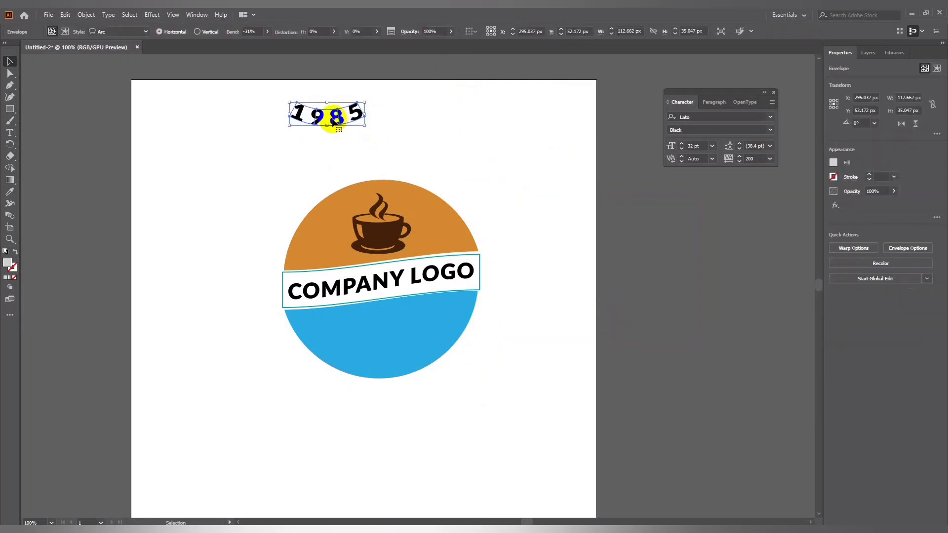
pyautogui.moveTo(333, 122); pyautogui.dragTo(390, 350)
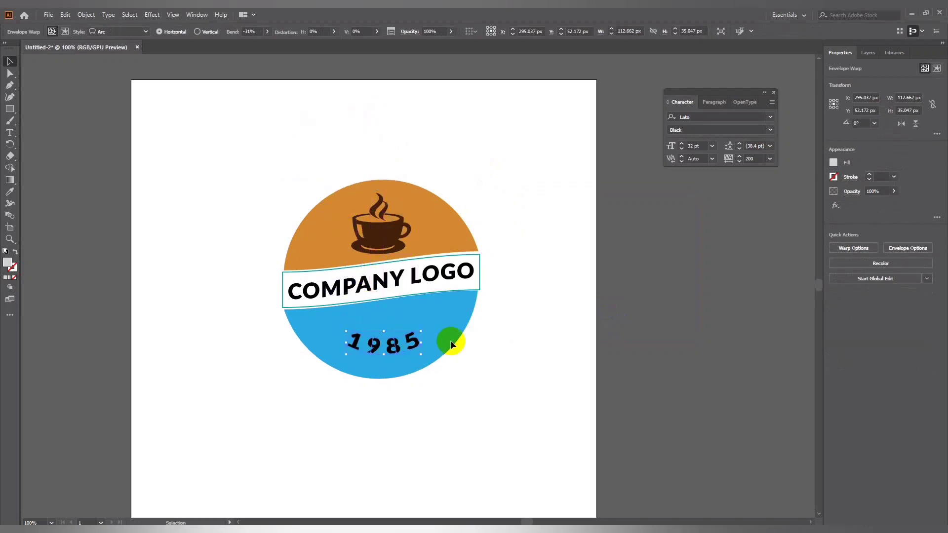
pyautogui.click(534, 342)
pyautogui.moveTo(296, 151); pyautogui.dragTo(458, 329)
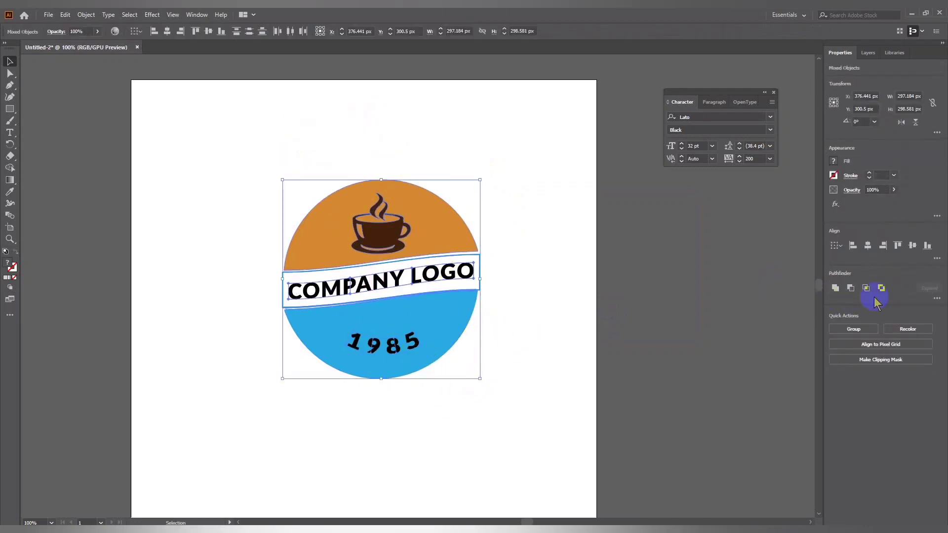
pyautogui.click(870, 251)
pyautogui.click(612, 335)
# Step: Undo the alignment and warp, then drag the straight 1985 down into the blue half
pyautogui.click(400, 349)
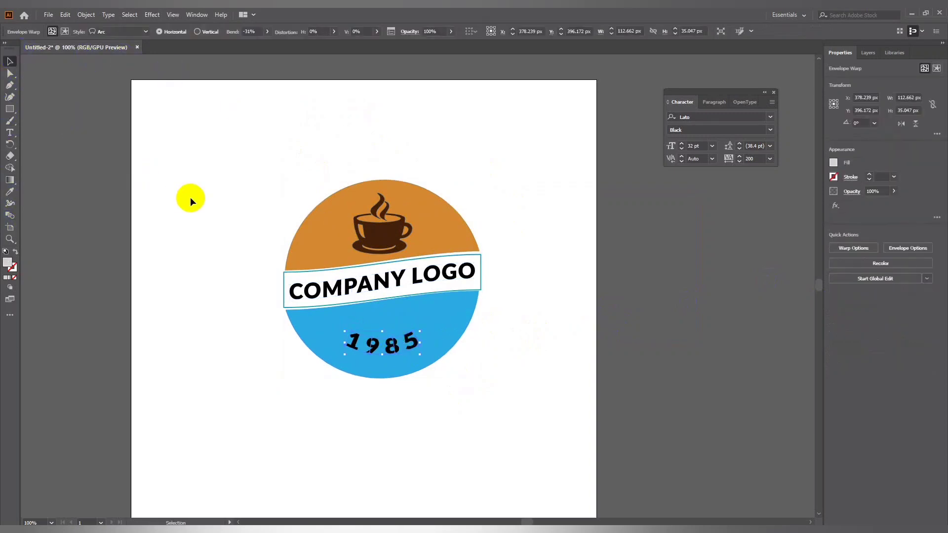
pyautogui.click(353, 359)
pyautogui.hotkey('ctrl', 'z')
pyautogui.hotkey('ctrl', 'z')
pyautogui.click(419, 157)
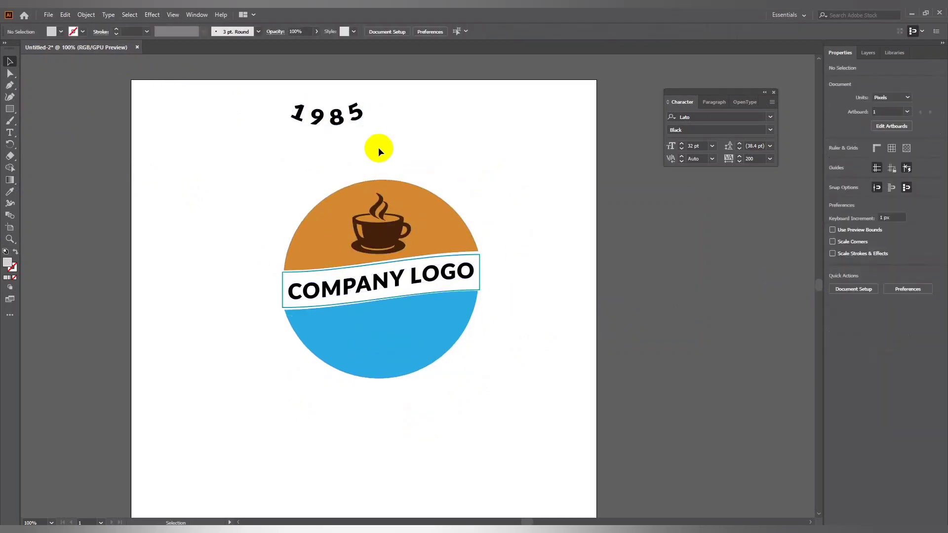
pyautogui.hotkey('ctrl', 'z')
pyautogui.moveTo(338, 113); pyautogui.dragTo(389, 344)
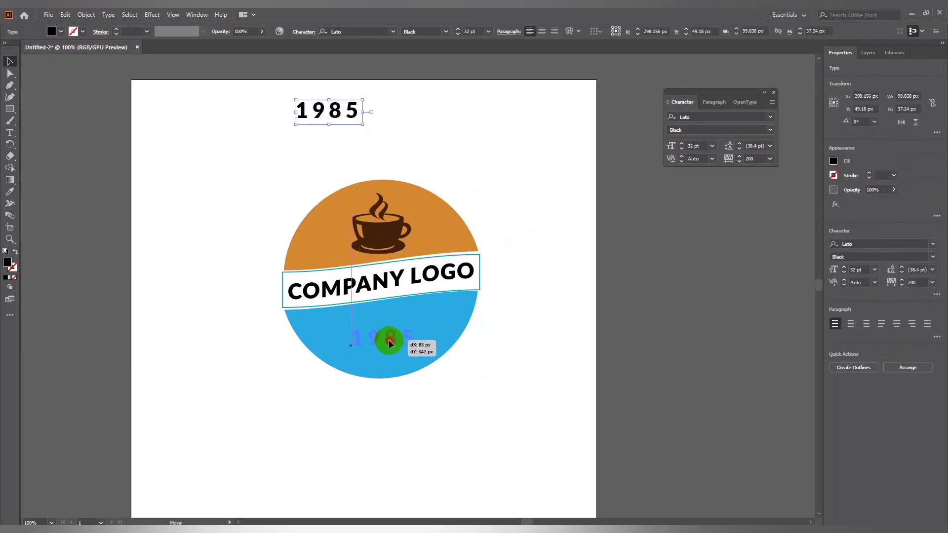
# Step: Give the 1985 text a white fill
pyautogui.click(51, 32)
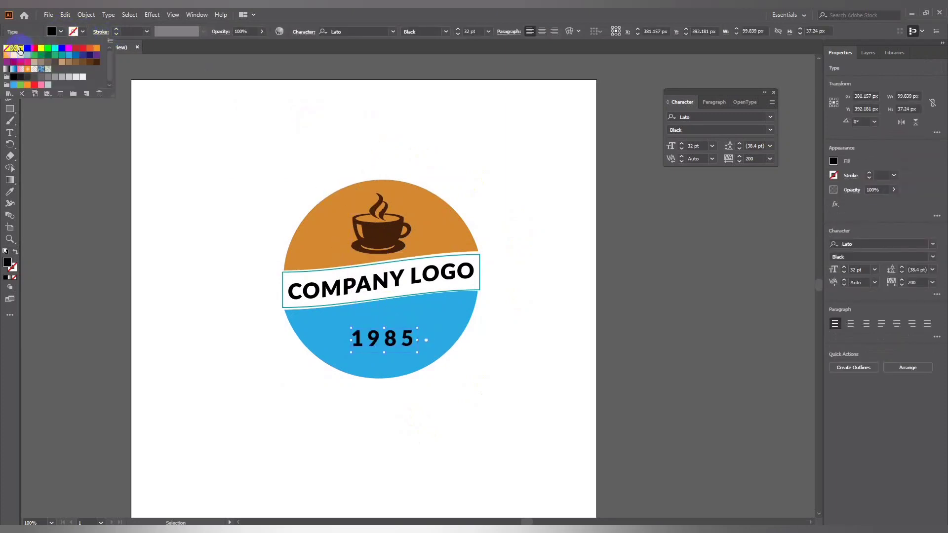
pyautogui.click(20, 50)
pyautogui.click(248, 127)
pyautogui.click(317, 191)
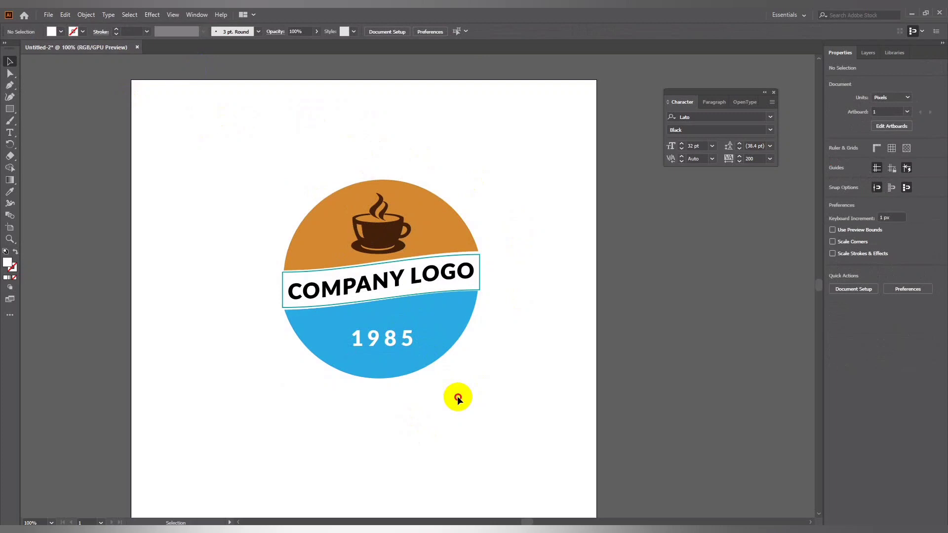
# Step: Apply an Arc warp (-31%) to 1985 and enlarge it slightly
pyautogui.click(397, 353)
pyautogui.click(579, 31)
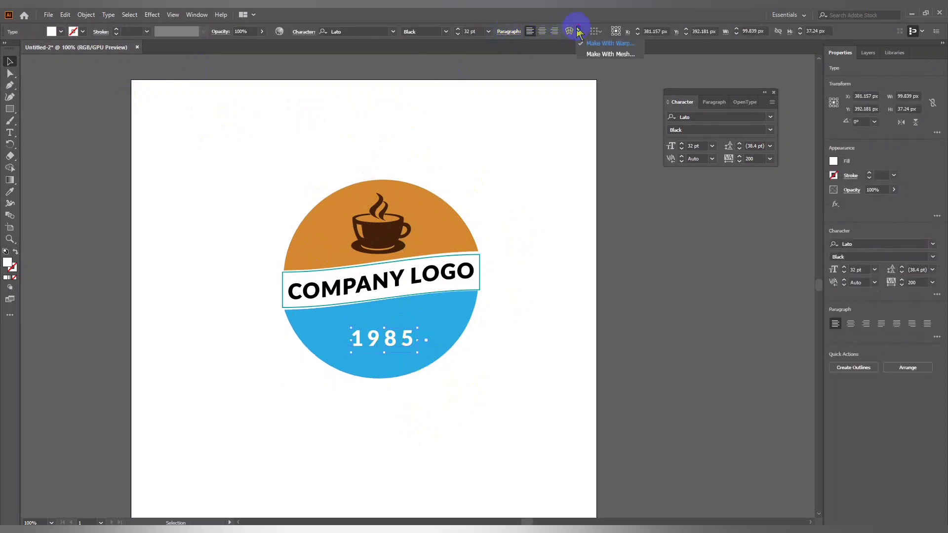
pyautogui.click(568, 31)
pyautogui.click(618, 320)
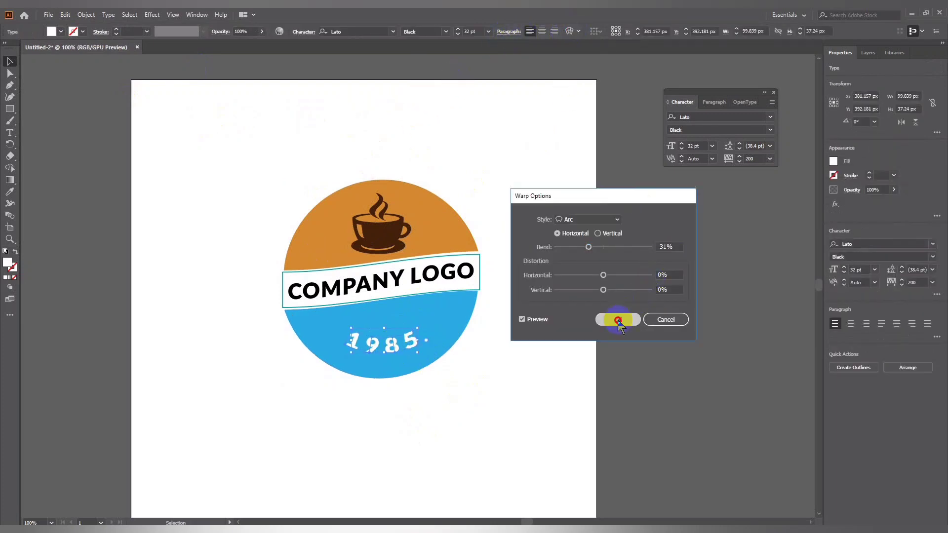
pyautogui.click(391, 336)
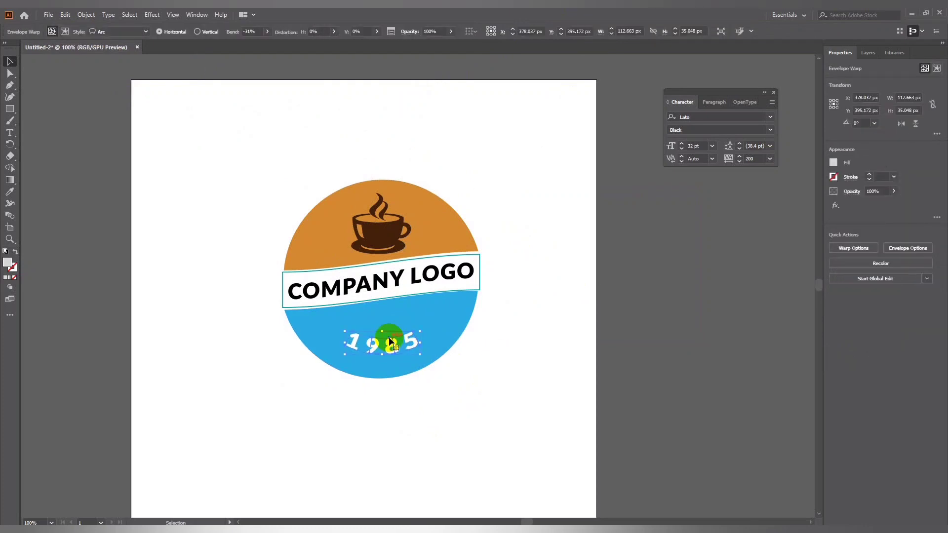
pyautogui.moveTo(420, 333); pyautogui.dragTo(427, 330)
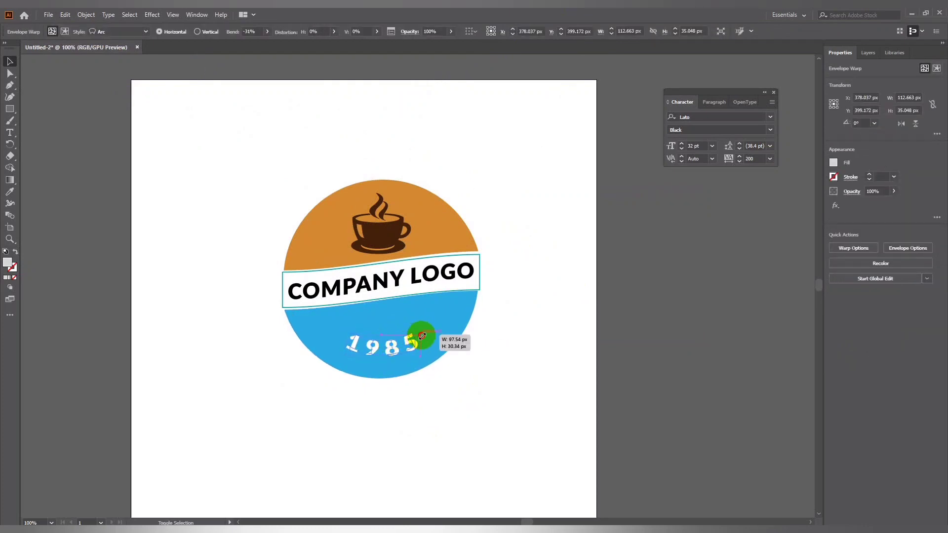
# Step: Marquee-select every logo part and group them together
pyautogui.moveTo(494, 390); pyautogui.dragTo(307, 186)
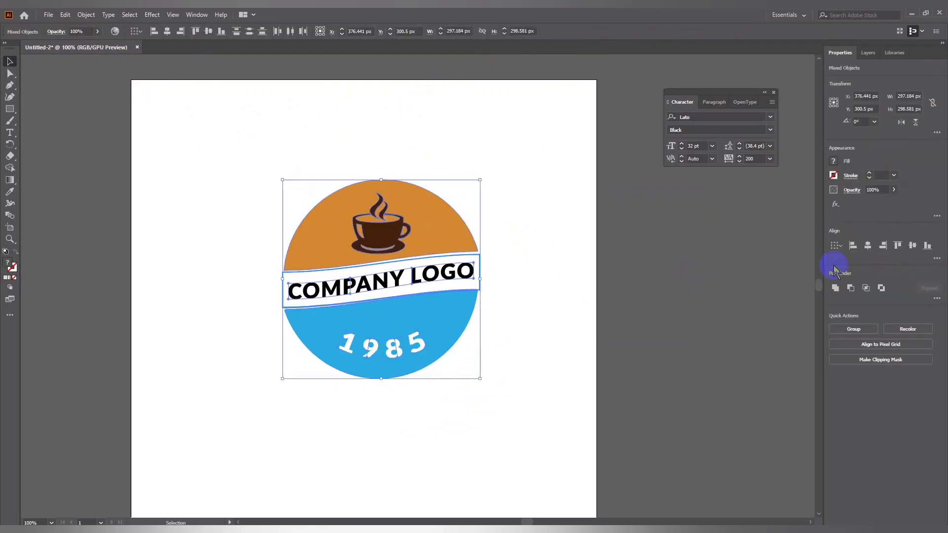
pyautogui.click(540, 336)
pyautogui.moveTo(422, 399); pyautogui.dragTo(272, 213)
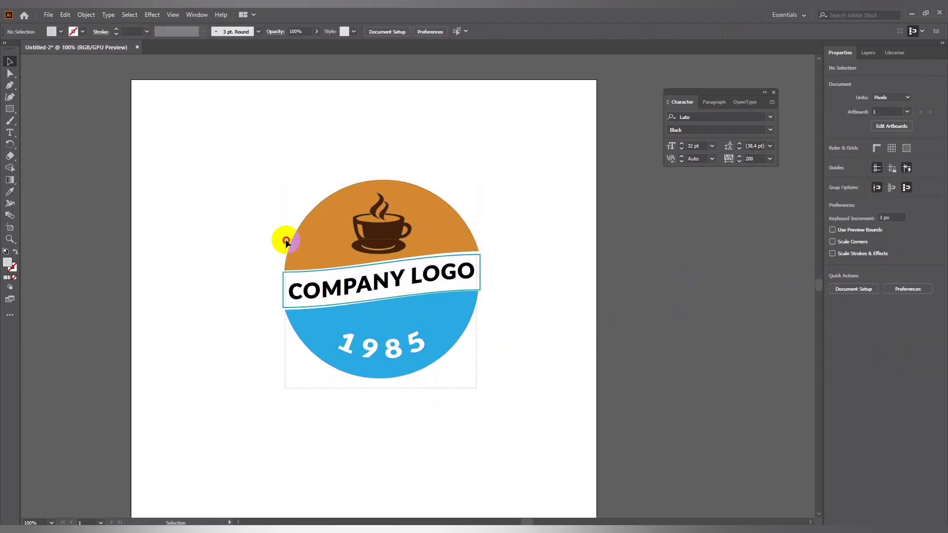
pyautogui.rightClick(383, 236)
pyautogui.click(419, 308)
pyautogui.click(378, 387)
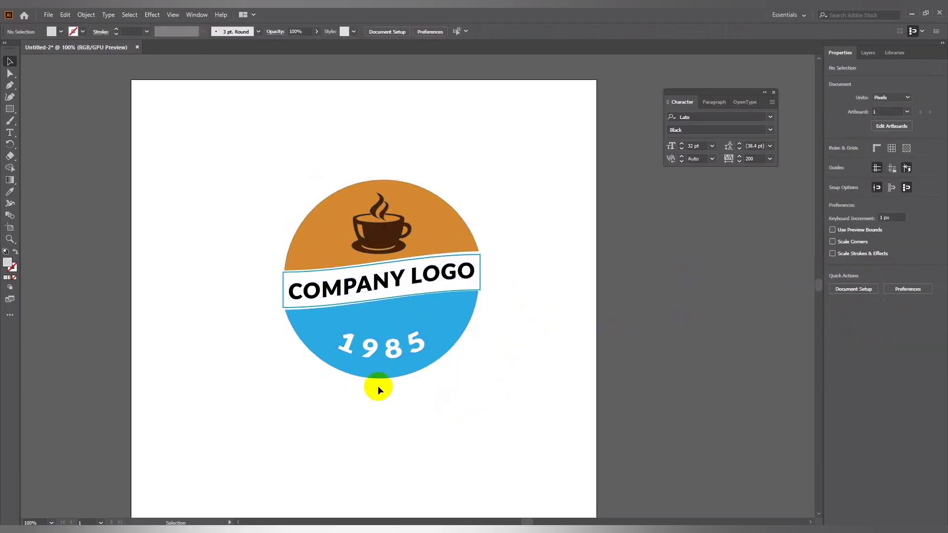
# Step: Type 'TAGLINE HERE' above the logo in Medium weight
pyautogui.click(9, 132)
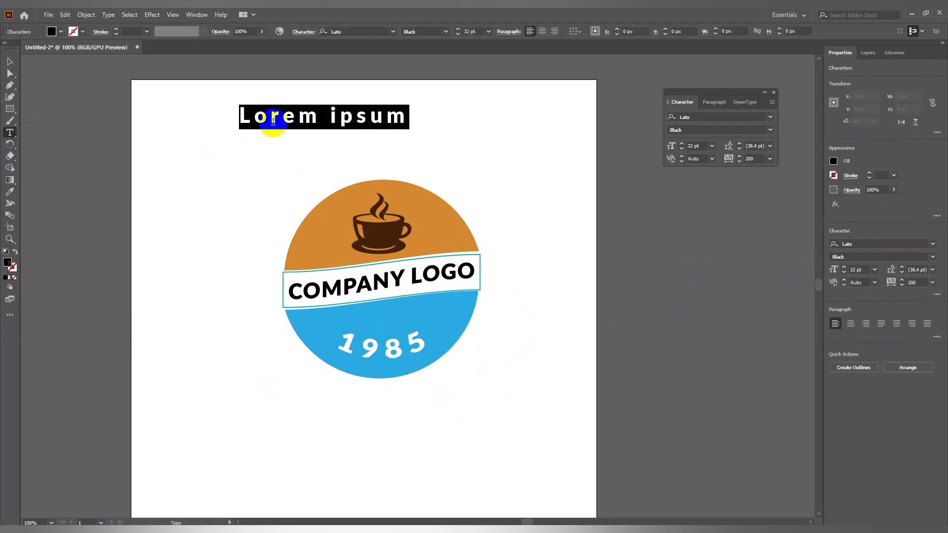
pyautogui.click(240, 124)
pyautogui.write('TAGLINE HERE')
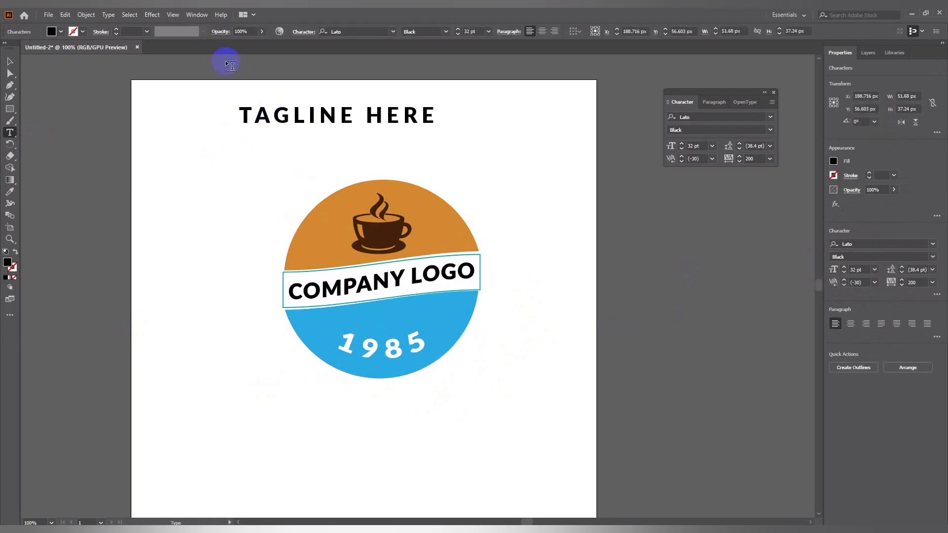
pyautogui.press('Escape')
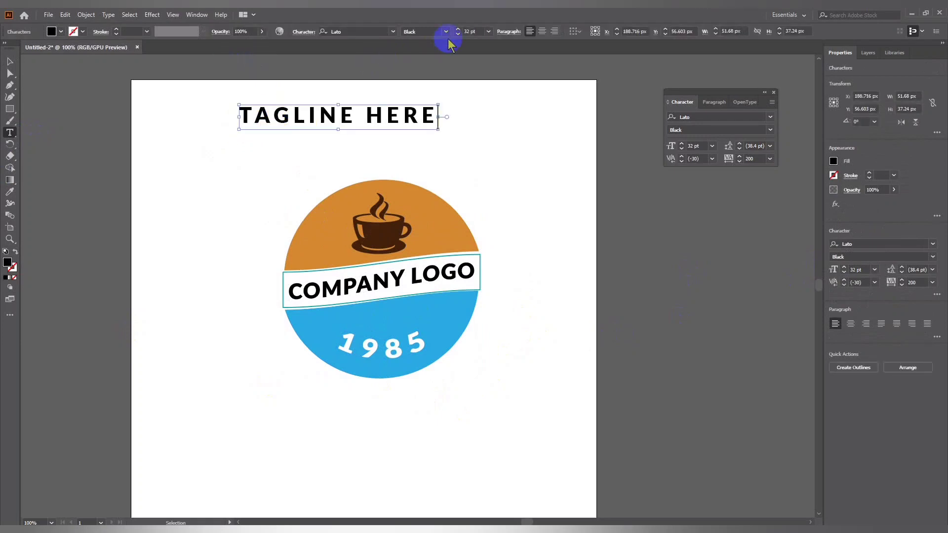
pyautogui.click(445, 31)
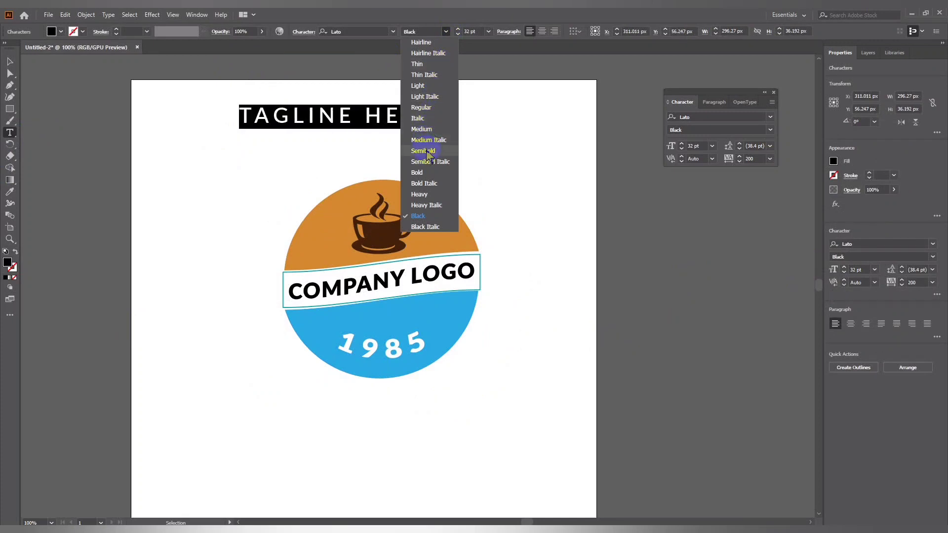
pyautogui.click(428, 129)
pyautogui.press('Escape')
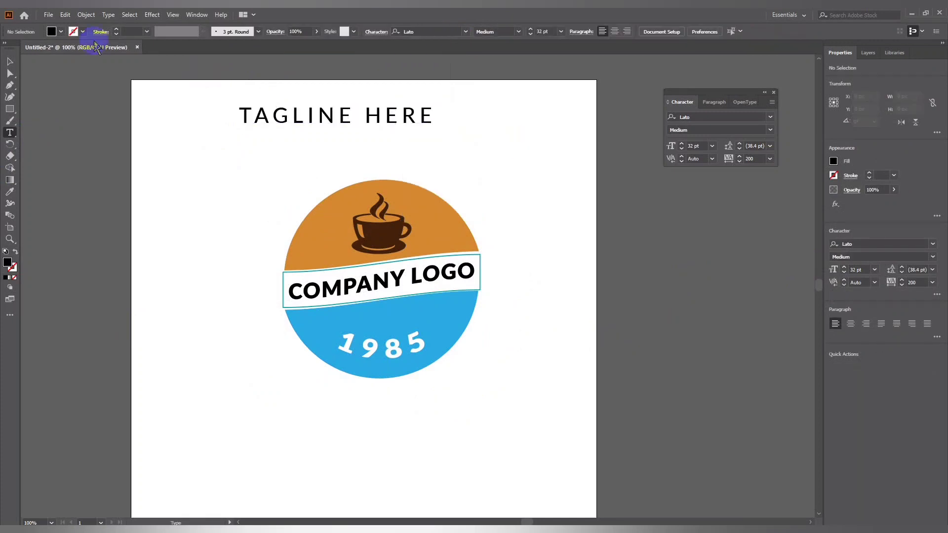
pyautogui.click(9, 62)
pyautogui.click(309, 159)
pyautogui.click(311, 119)
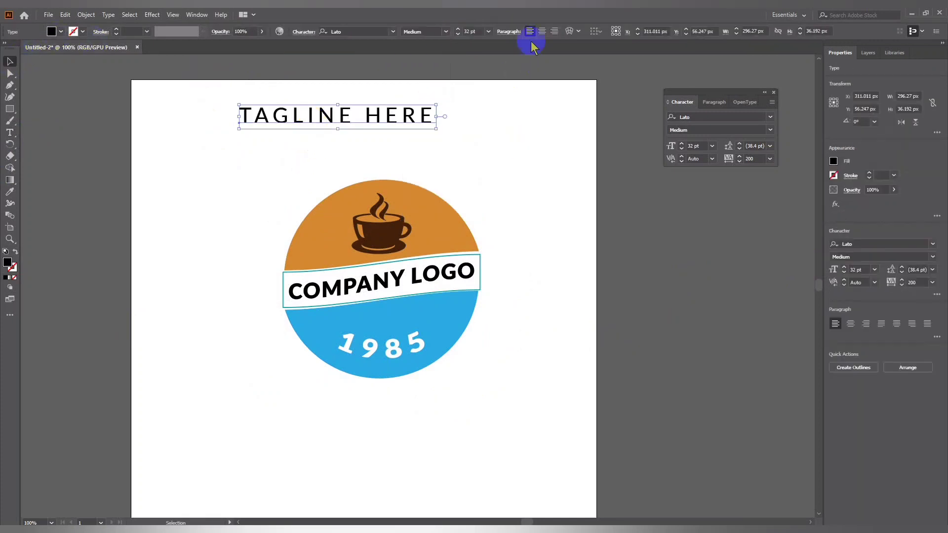
# Step: Try a deep Arc warp on the tagline, then cancel it
pyautogui.click(571, 32)
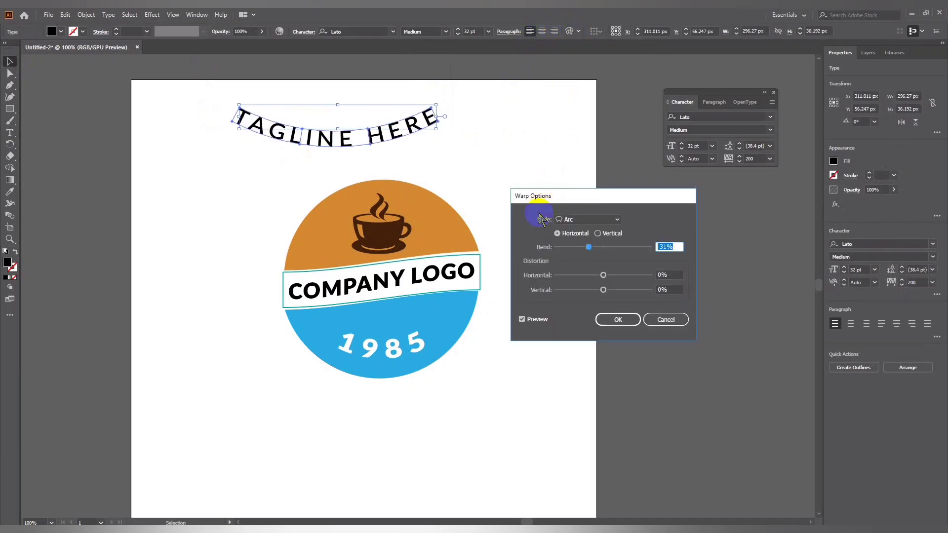
pyautogui.moveTo(576, 253); pyautogui.dragTo(578, 247)
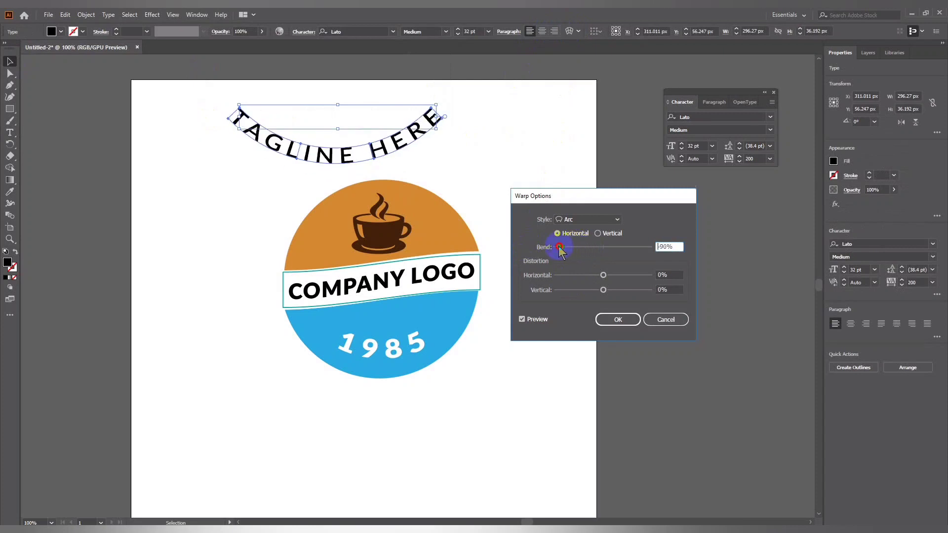
pyautogui.moveTo(561, 251); pyautogui.dragTo(560, 252)
pyautogui.click(661, 320)
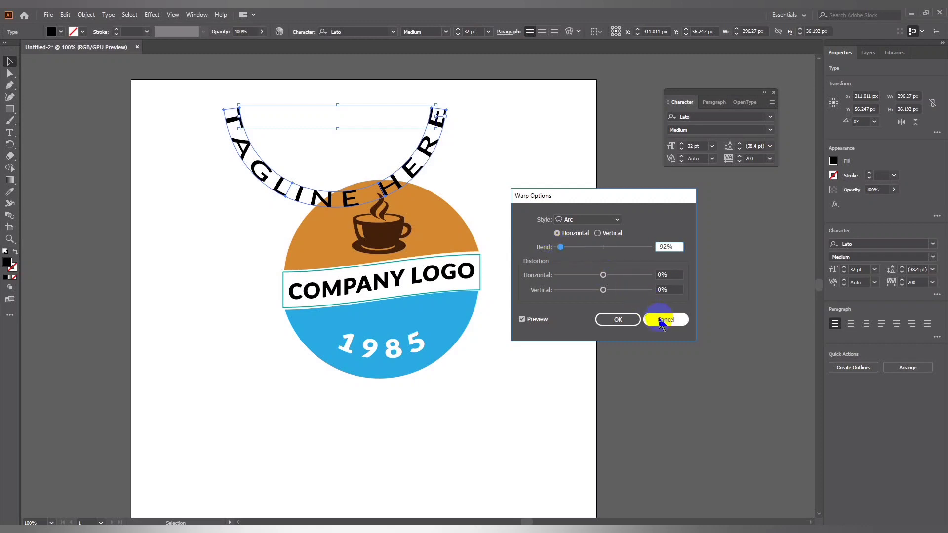
pyautogui.click(529, 226)
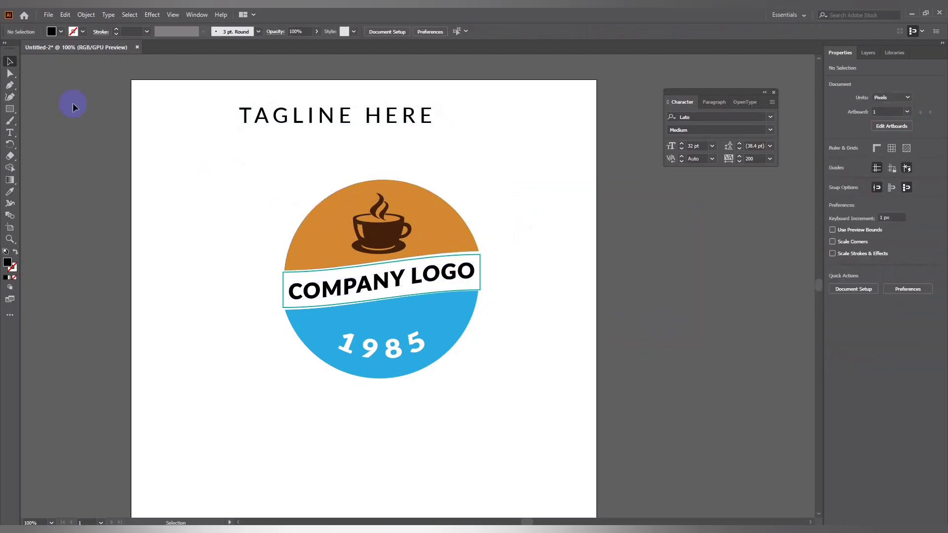
# Step: Draw a circle over the logo with no fill and a blue 3 pt stroke
pyautogui.click(10, 133)
pyautogui.moveTo(21, 121); pyautogui.dragTo(50, 121)
pyautogui.moveTo(268, 177)
pyautogui.mouseDown()
pyautogui.moveTo(423, 280)
pyautogui.moveTo(504, 353)
pyautogui.mouseUp()
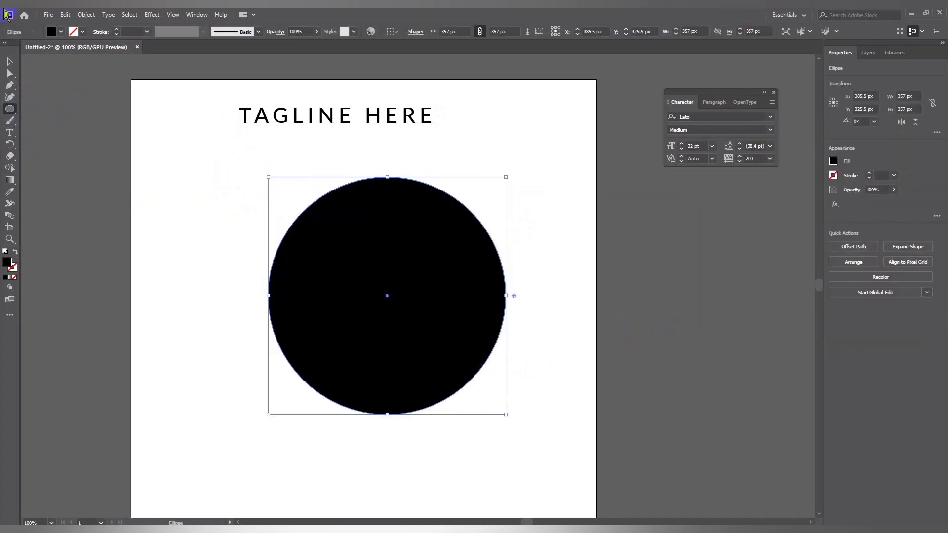
pyautogui.click(61, 31)
pyautogui.click(7, 48)
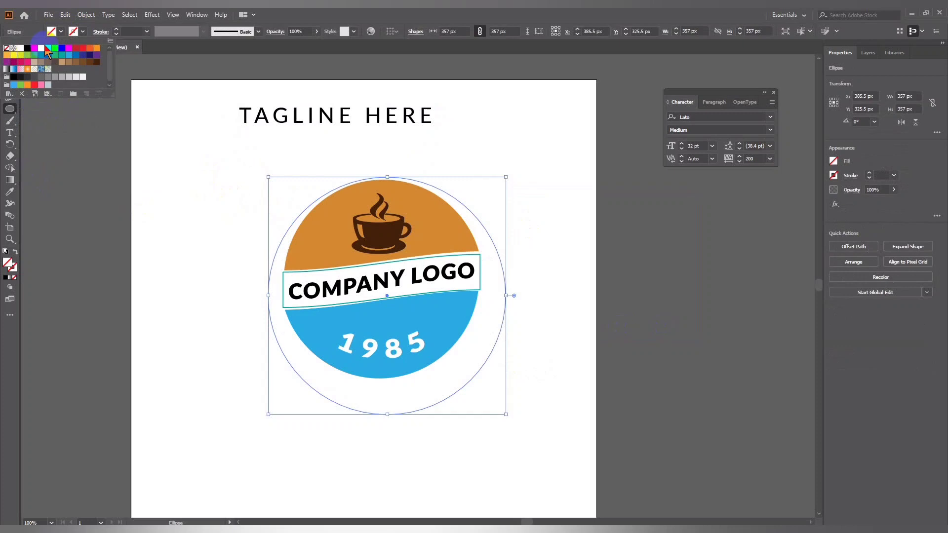
pyautogui.click(82, 31)
pyautogui.click(69, 55)
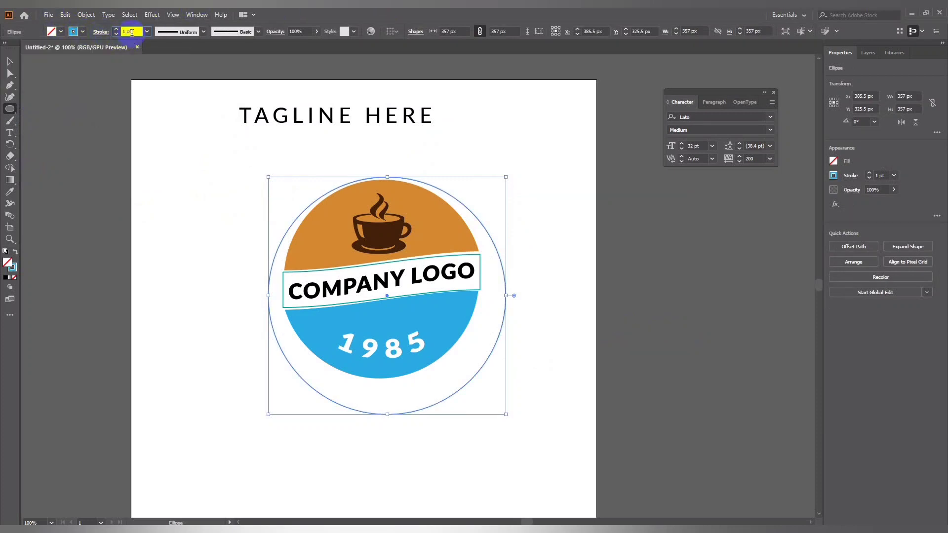
pyautogui.write('2')
pyautogui.press('Return')
pyautogui.press('Up')
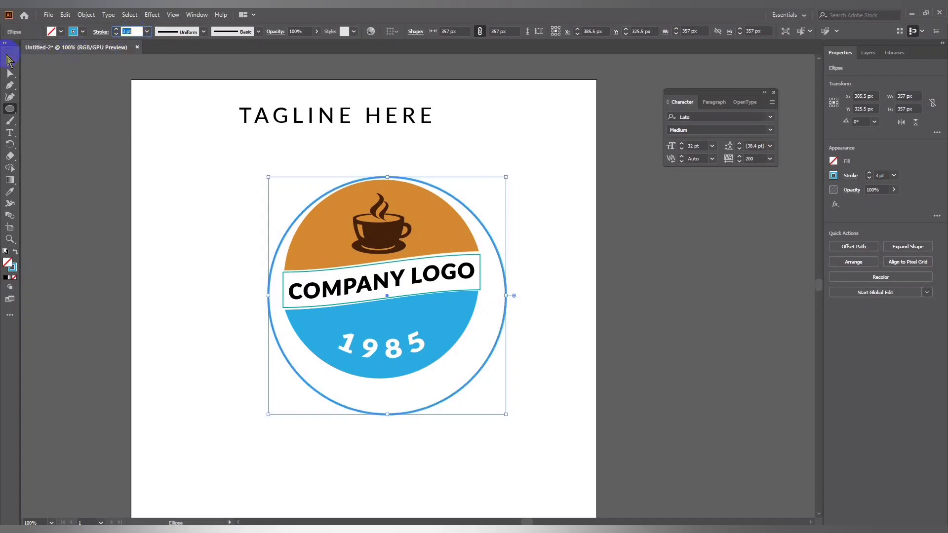
# Step: Centre the ring on the logo both ways and enlarge it to about 396 px
pyautogui.click(10, 61)
pyautogui.click(203, 176)
pyautogui.moveTo(347, 268); pyautogui.dragTo(351, 272)
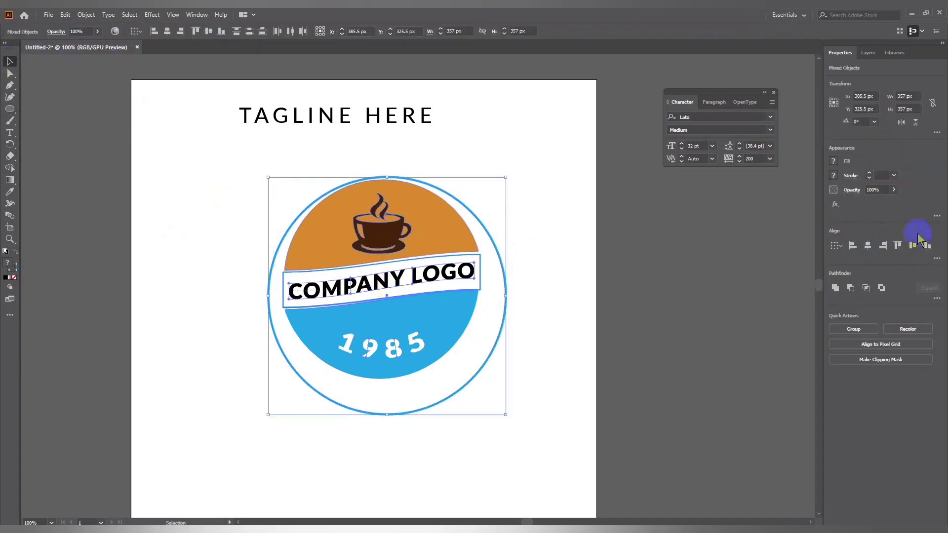
pyautogui.click(867, 246)
pyautogui.click(912, 246)
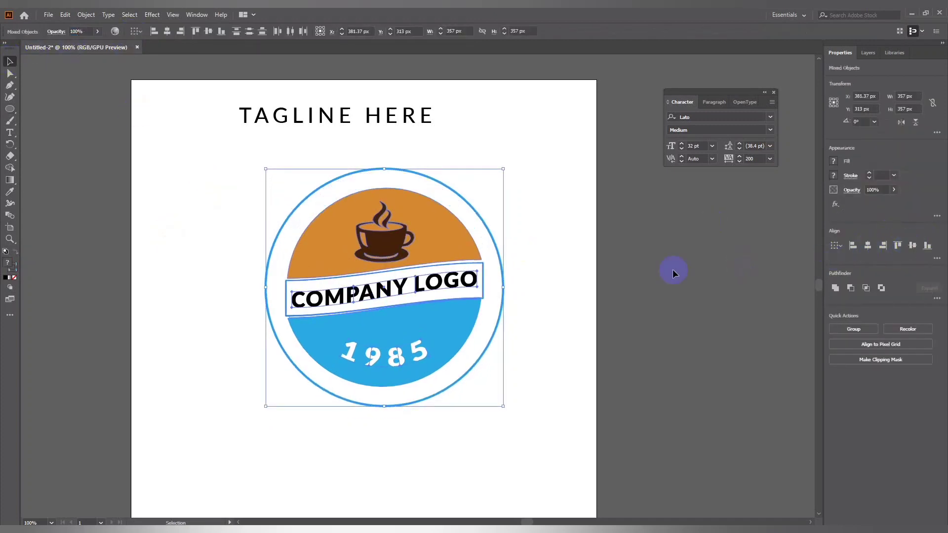
pyautogui.click(602, 270)
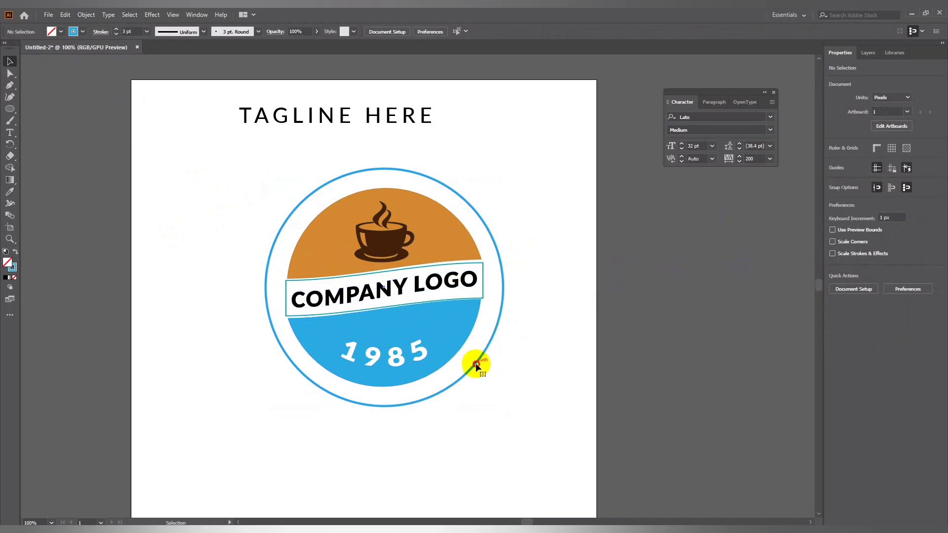
pyautogui.click(477, 365)
pyautogui.moveTo(503, 169); pyautogui.dragTo(516, 153)
pyautogui.click(554, 209)
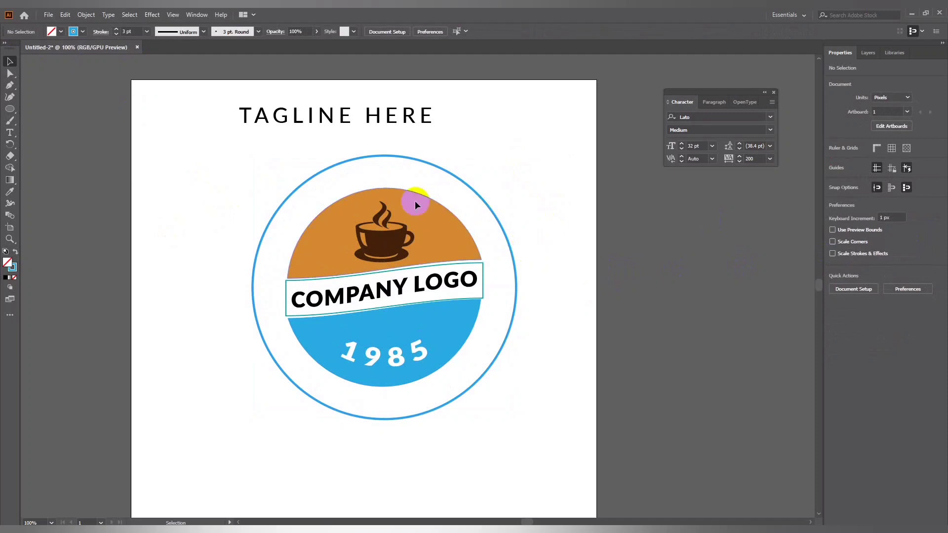
# Step: Move TAGLINE HERE below 1985 inside the ring, reduce it to 30 pt, tracking 300
pyautogui.click(326, 118)
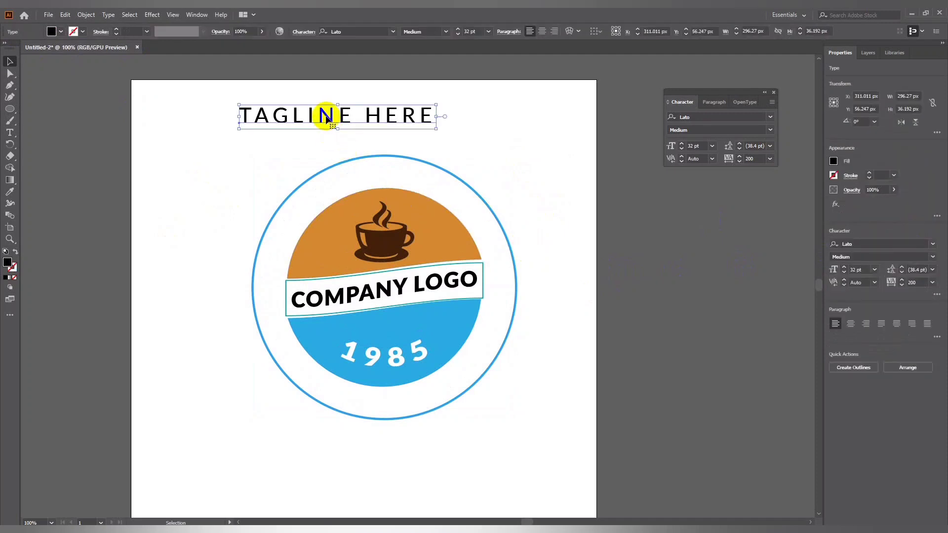
pyautogui.moveTo(326, 118); pyautogui.dragTo(373, 390)
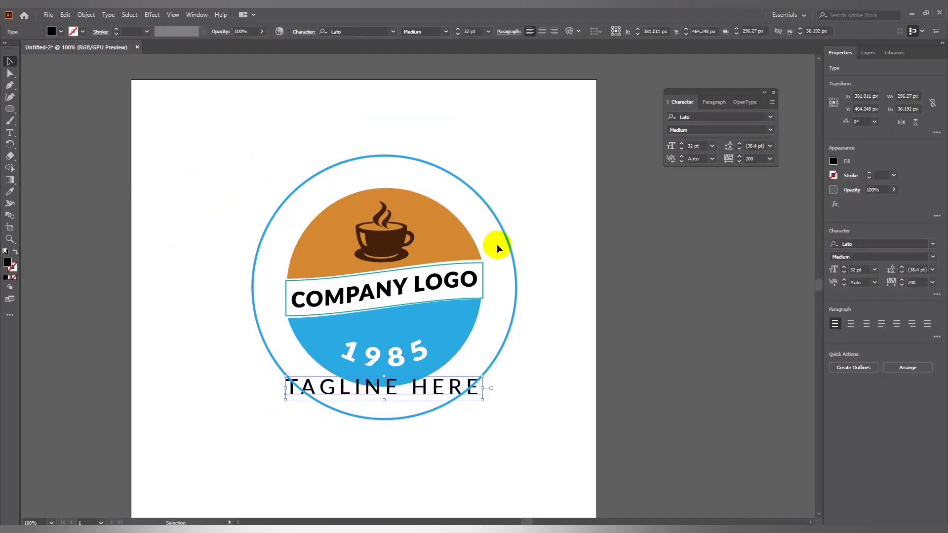
pyautogui.press('Down')
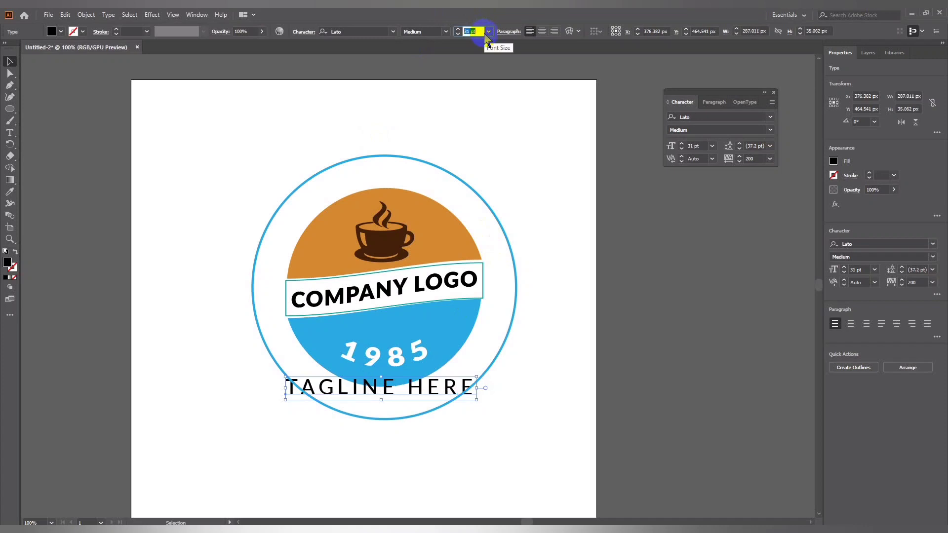
pyautogui.press('Down')
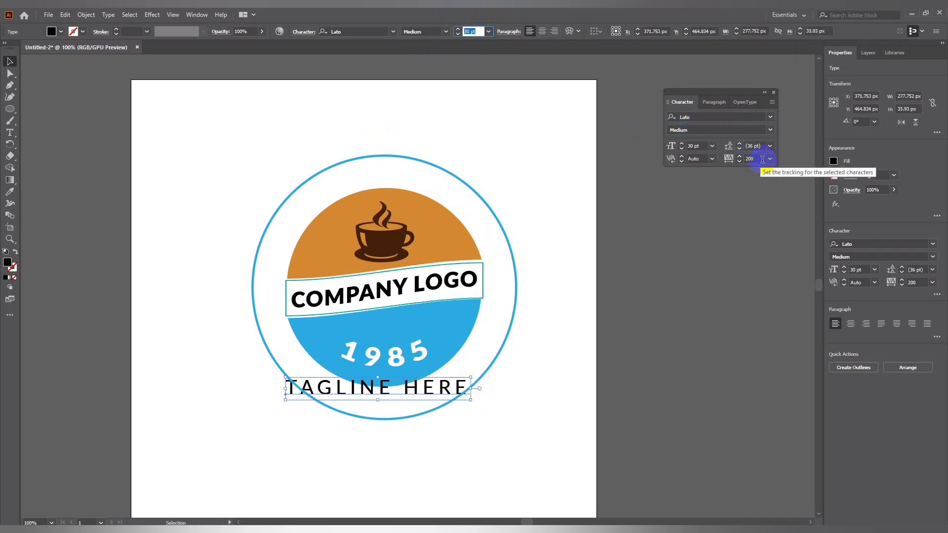
pyautogui.click(736, 164)
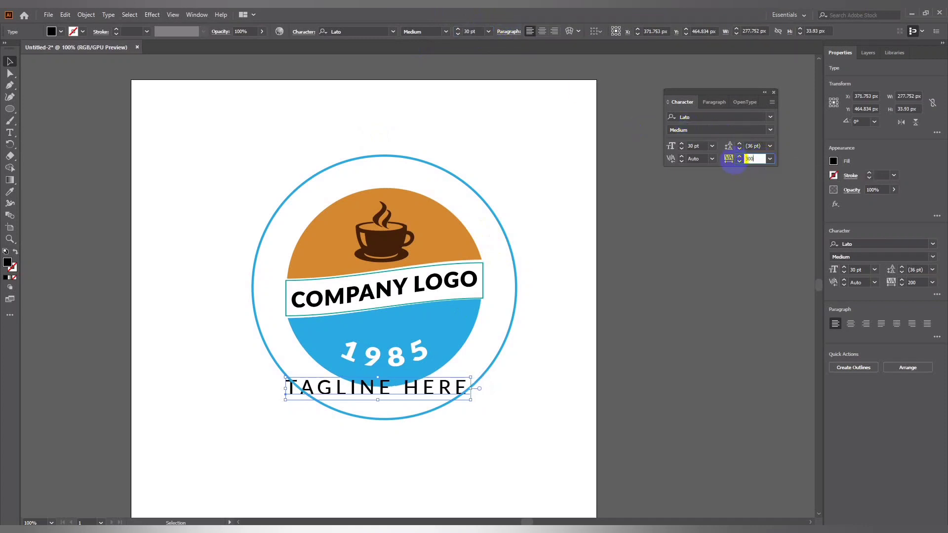
pyautogui.press('Return')
pyautogui.click(543, 148)
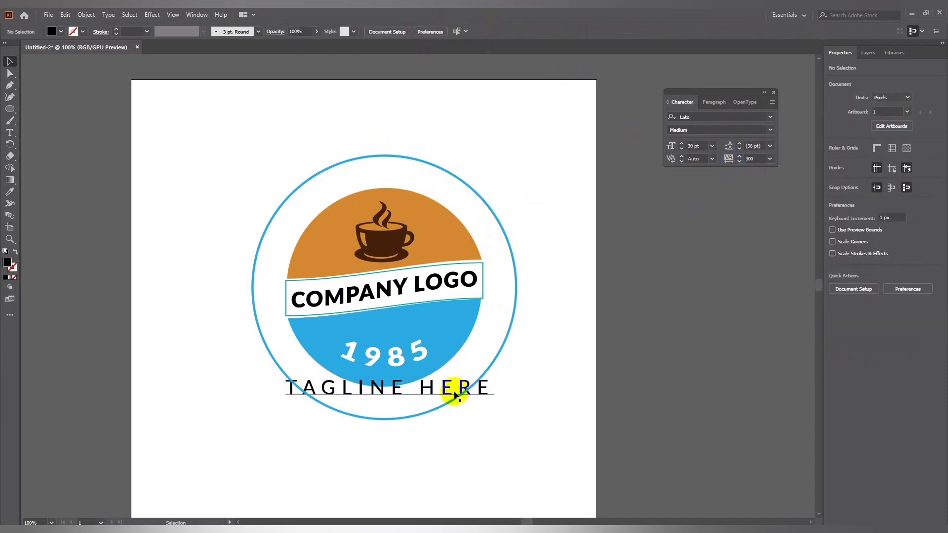
# Step: Apply an arc warp to TAGLINE HERE and move it up inside the blue ring
pyautogui.click(434, 387)
pyautogui.click(568, 32)
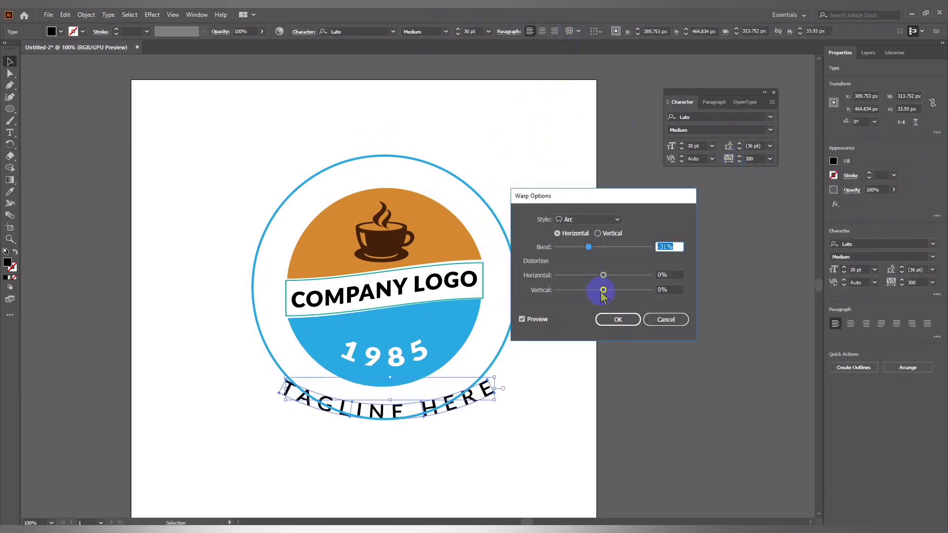
pyautogui.click(589, 247)
pyautogui.moveTo(575, 246); pyautogui.dragTo(569, 246)
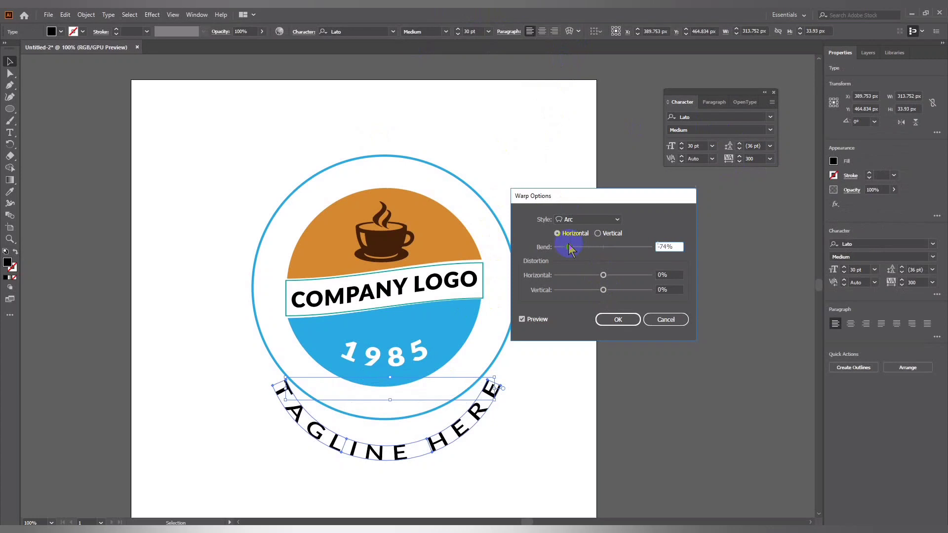
pyautogui.click(617, 319)
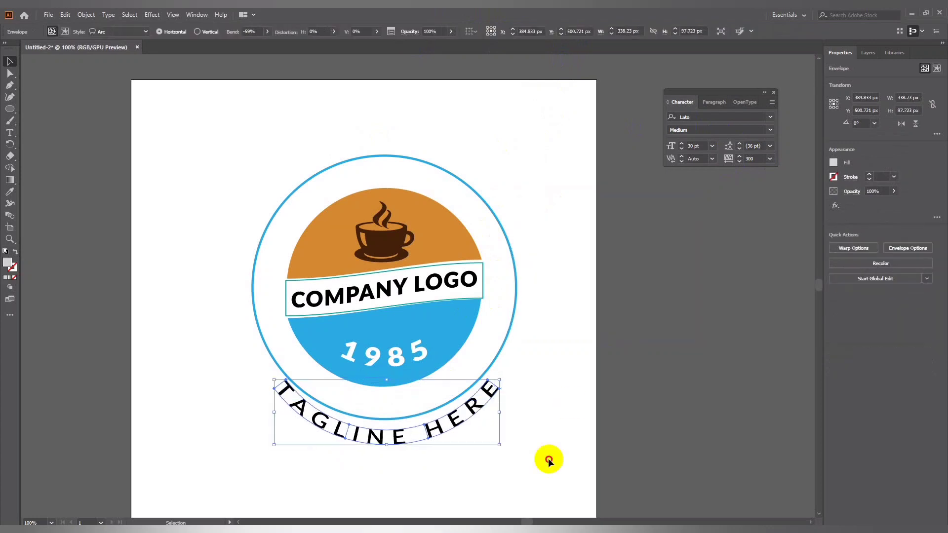
pyautogui.click(548, 457)
pyautogui.moveTo(406, 439); pyautogui.dragTo(400, 405)
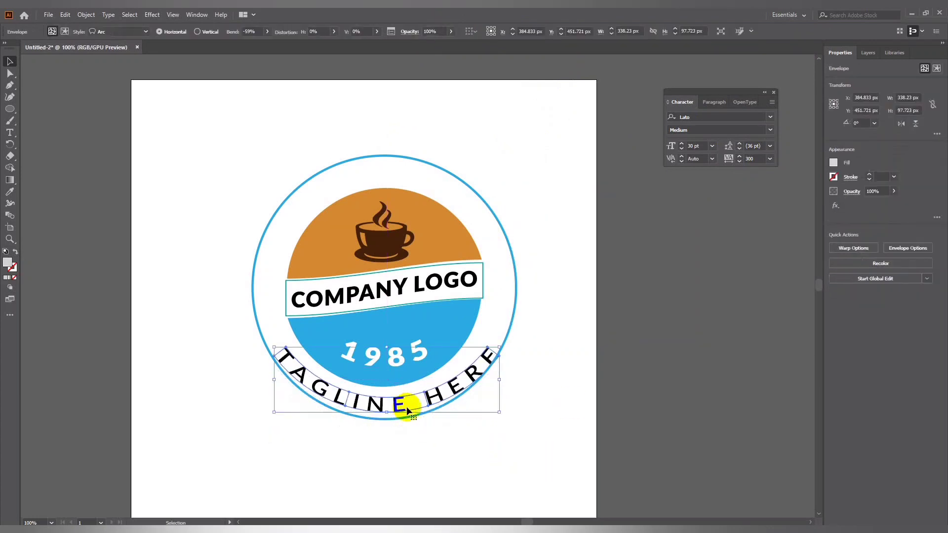
pyautogui.press('Up')
pyautogui.press('Up')
pyautogui.press('Up')
pyautogui.press('Up')
pyautogui.press('Up')
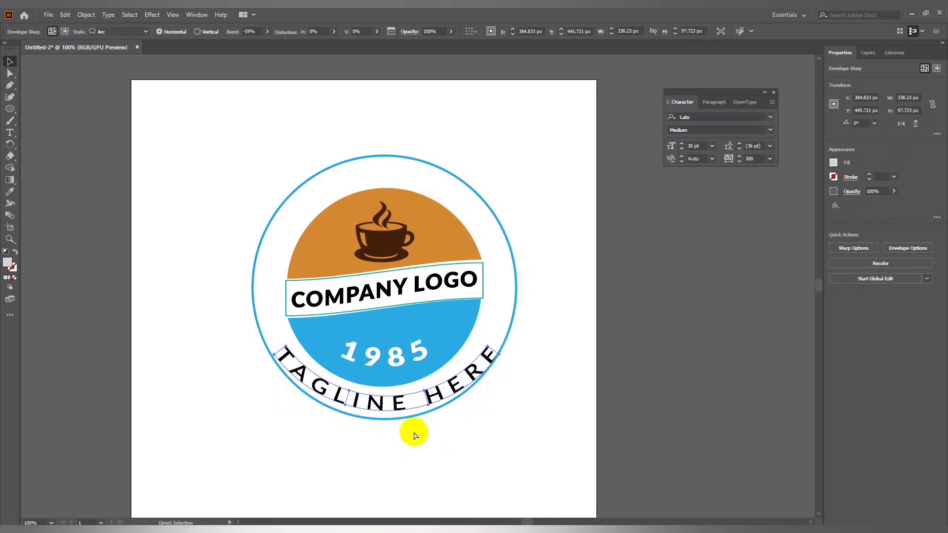
# Step: Rework the tagline warp with a slightly shallower arc and move it toward the ring
pyautogui.hotkey('ctrl', 'z')
pyautogui.click(570, 32)
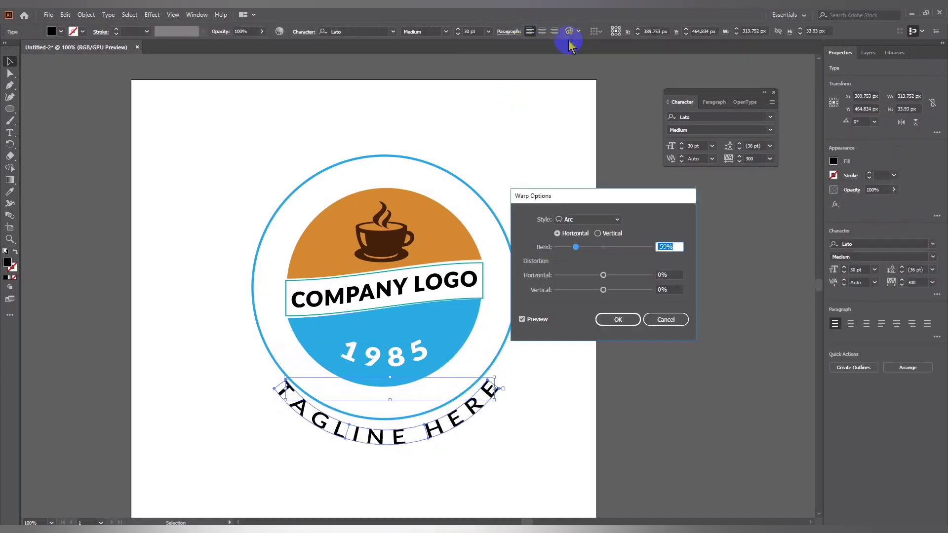
pyautogui.moveTo(575, 250); pyautogui.dragTo(572, 247)
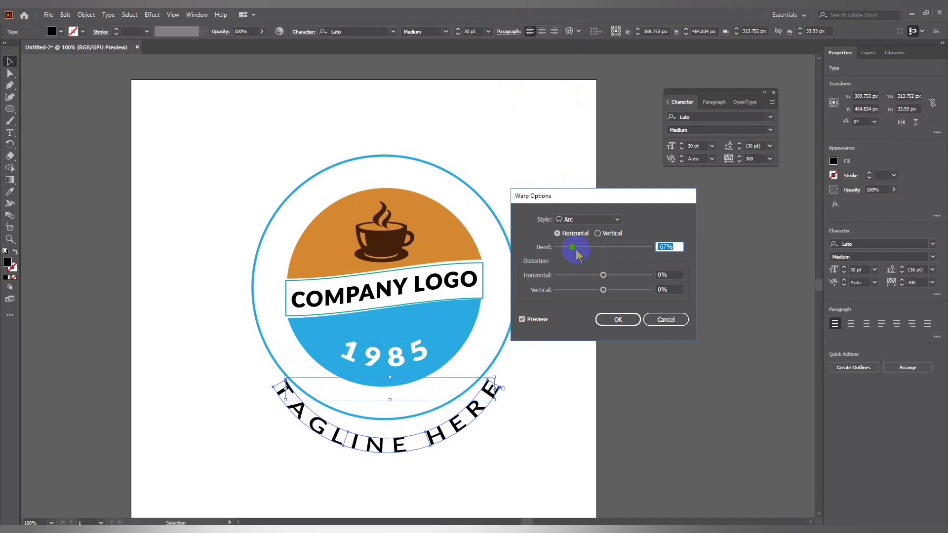
pyautogui.press('Return')
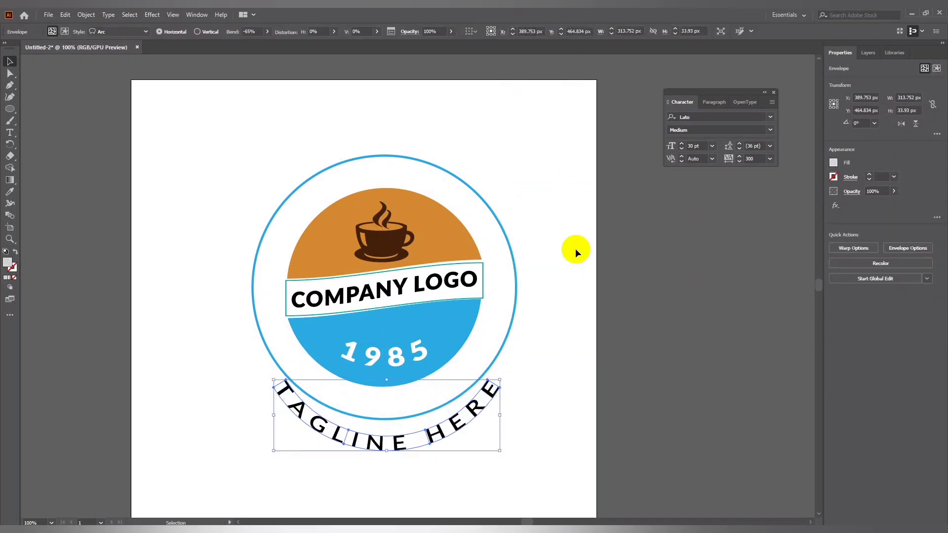
pyautogui.click(539, 362)
pyautogui.moveTo(376, 440); pyautogui.dragTo(377, 403)
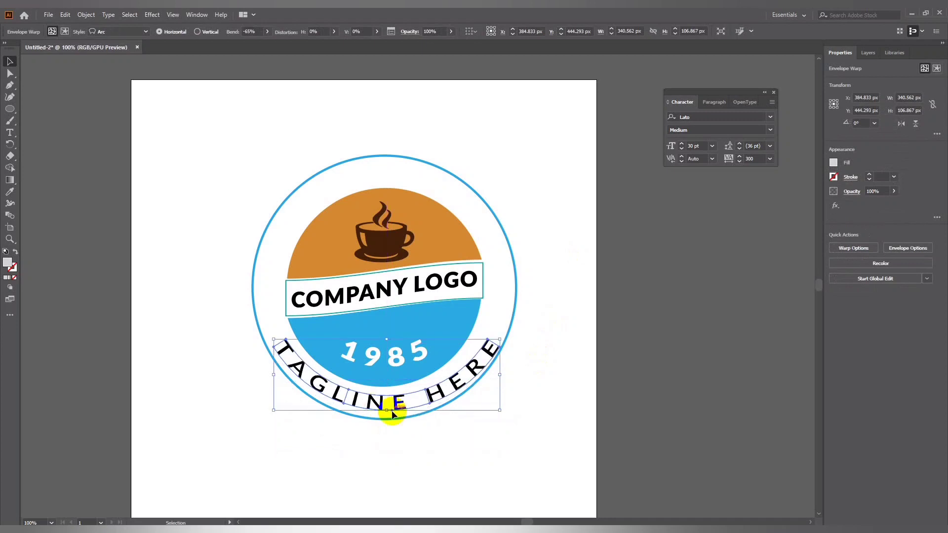
# Step: Select every logo part and align them all to the horizontal centre
pyautogui.click(408, 453)
pyautogui.click(444, 402)
pyautogui.click(454, 426)
pyautogui.moveTo(520, 408); pyautogui.dragTo(304, 244)
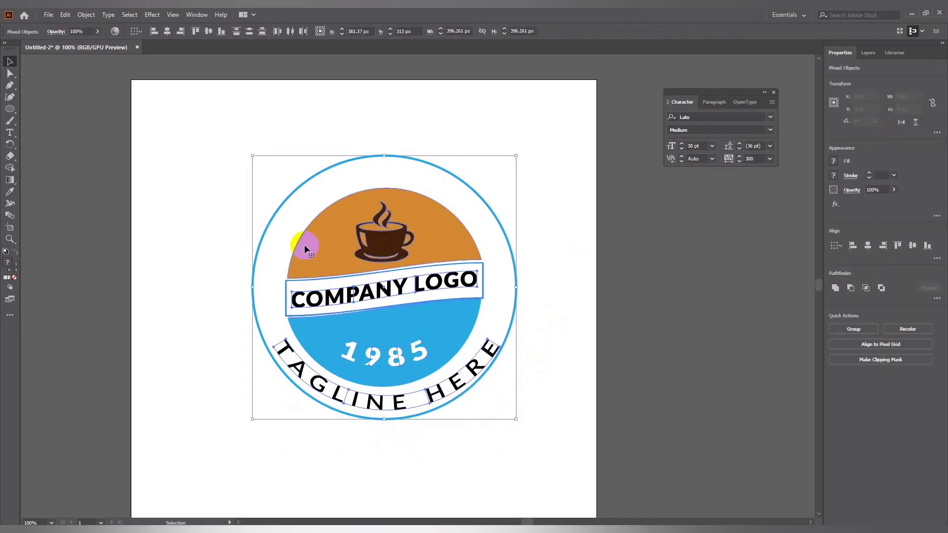
pyautogui.click(867, 245)
pyautogui.click(627, 367)
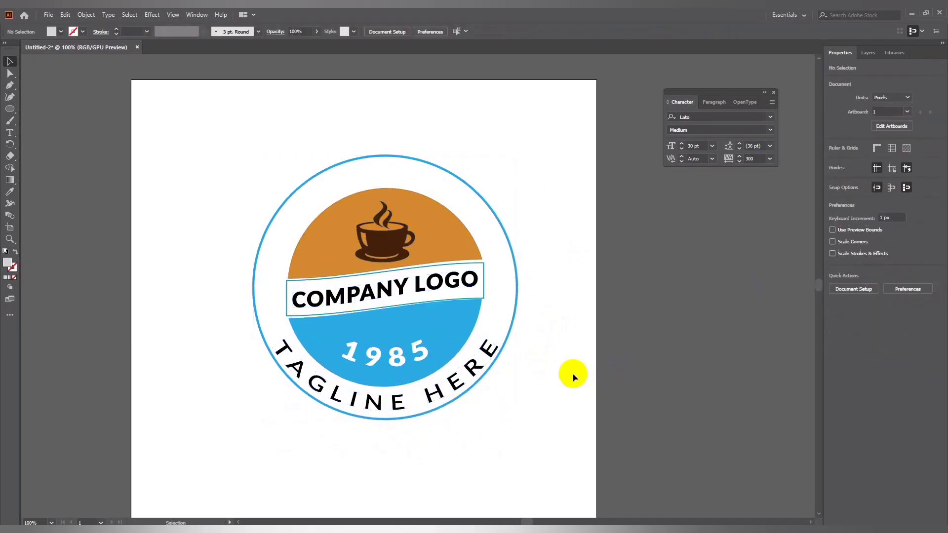
# Step: Nudge the arched tagline up, then move it down below the ring
pyautogui.click(381, 403)
pyautogui.press('Up')
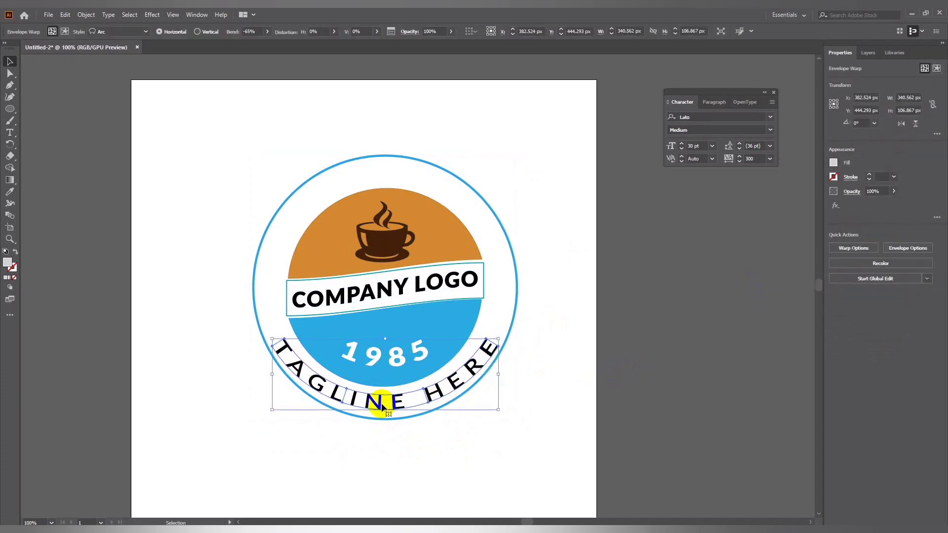
pyautogui.press('Up')
pyautogui.press('Up')
pyautogui.press('Up')
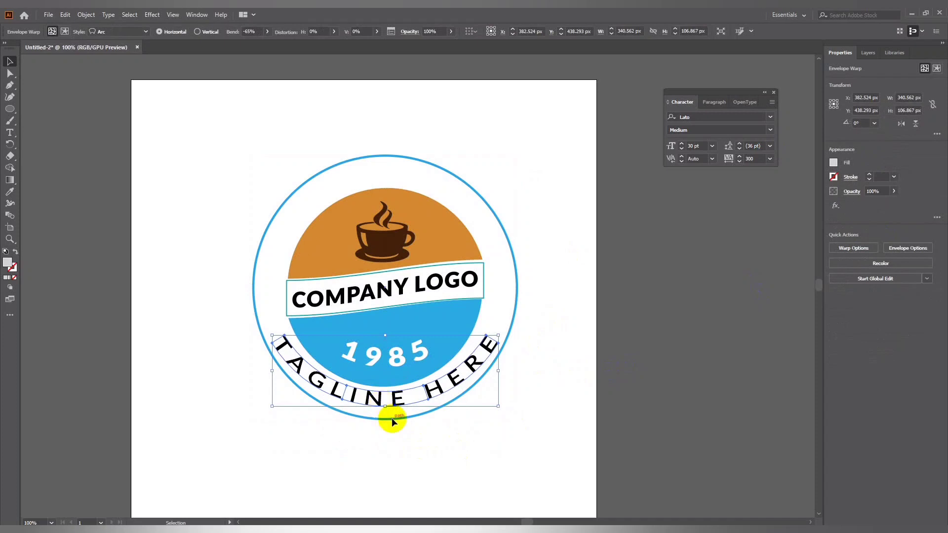
pyautogui.click(428, 460)
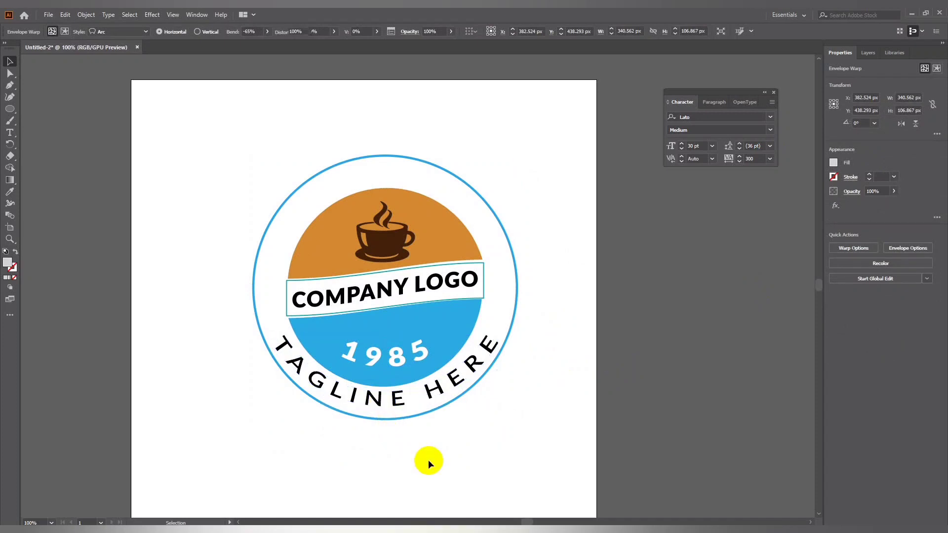
pyautogui.click(381, 411)
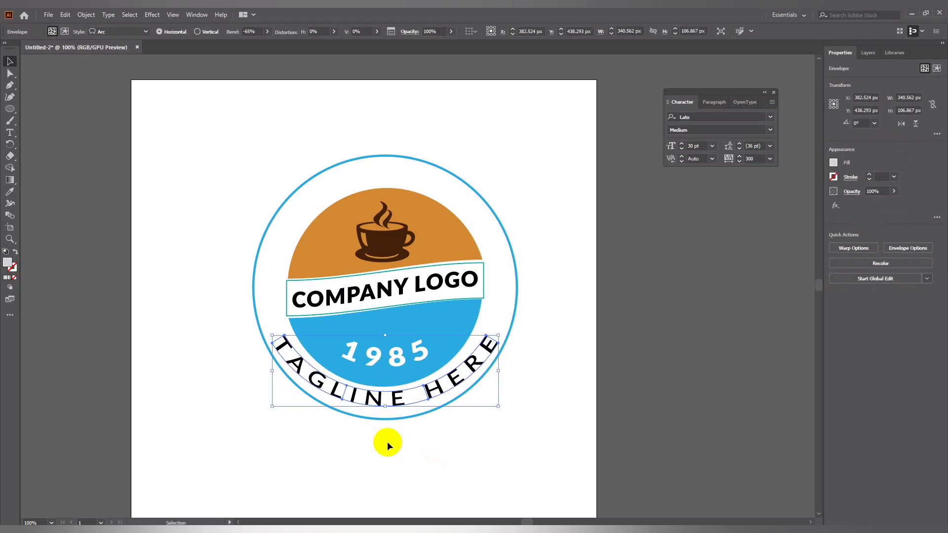
pyautogui.moveTo(387, 412); pyautogui.dragTo(388, 445)
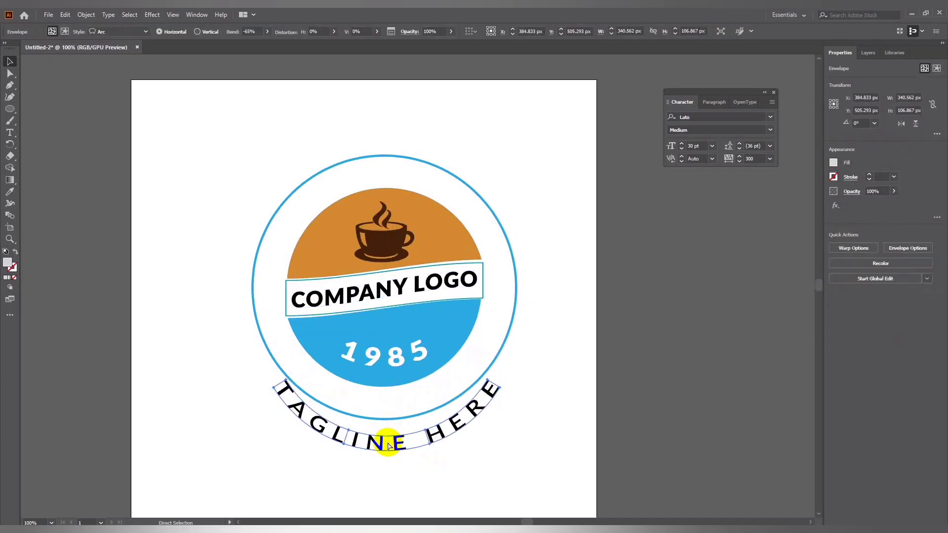
# Step: Deepen the tagline's arc bend to -70% and move it back inside the ring
pyautogui.hotkey('ctrl', 'shift', 'p')
pyautogui.click(568, 31)
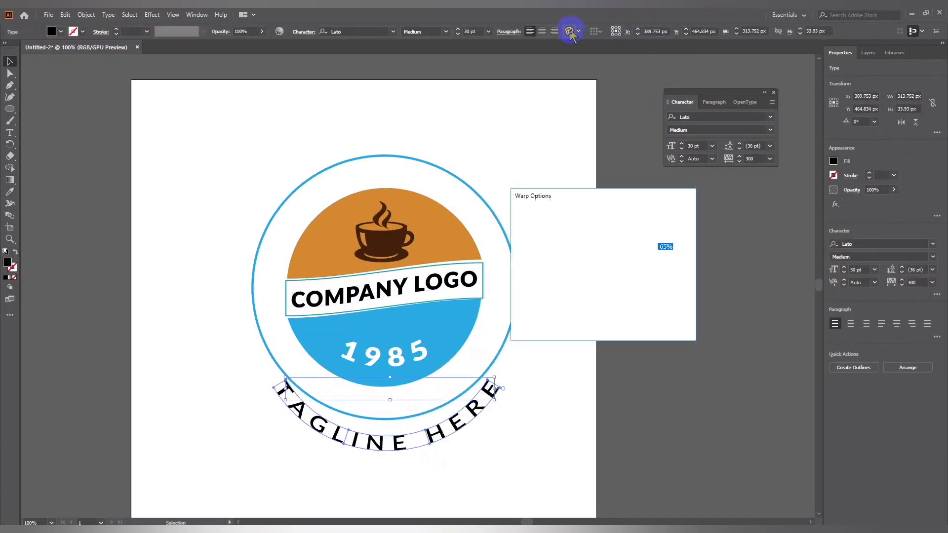
pyautogui.press('Down')
pyautogui.press('Down')
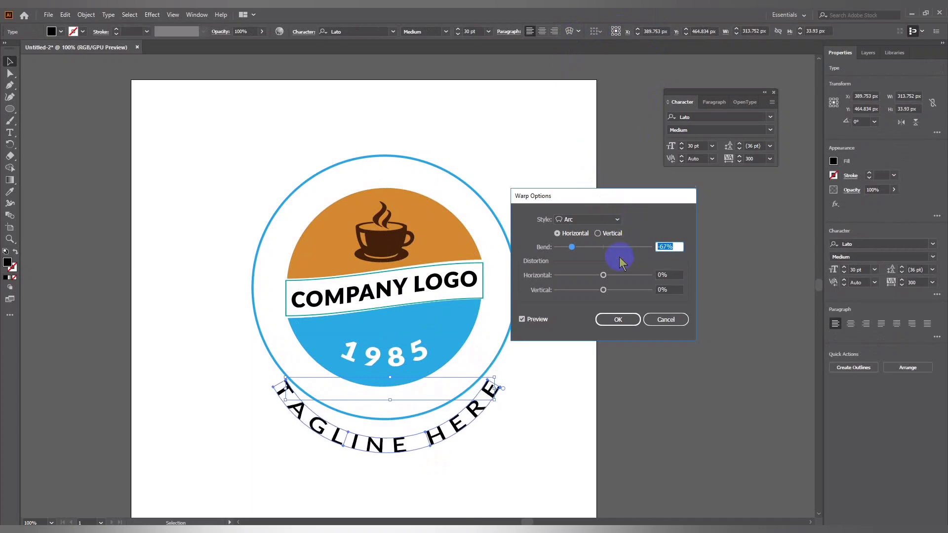
pyautogui.press('Down')
pyautogui.press('Down')
pyautogui.press('Down')
pyautogui.click(615, 319)
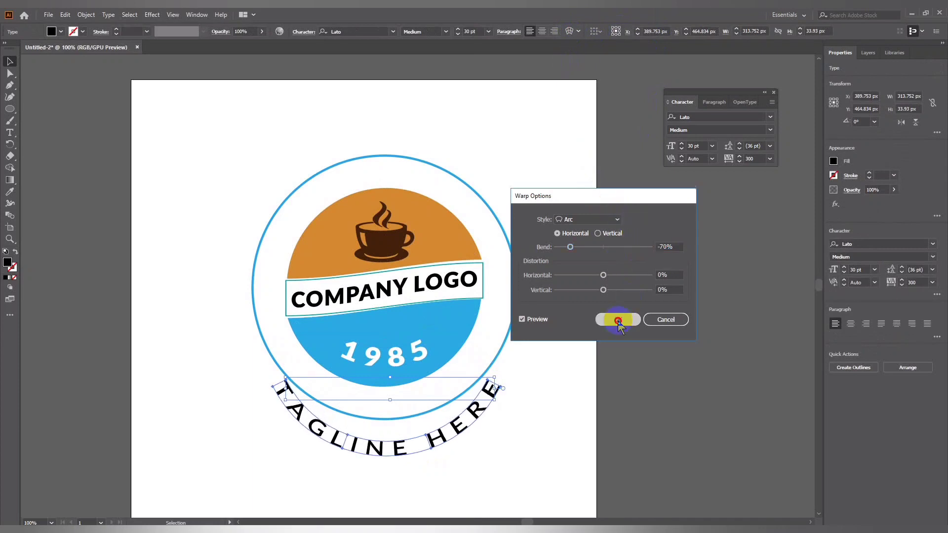
pyautogui.moveTo(381, 439); pyautogui.dragTo(380, 404)
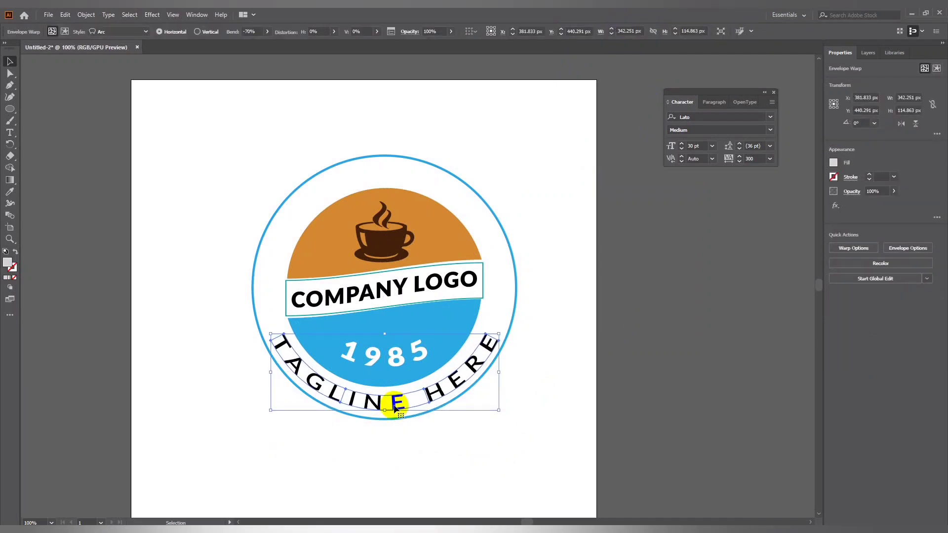
pyautogui.click(396, 453)
pyautogui.hotkey('ctrl', '-')
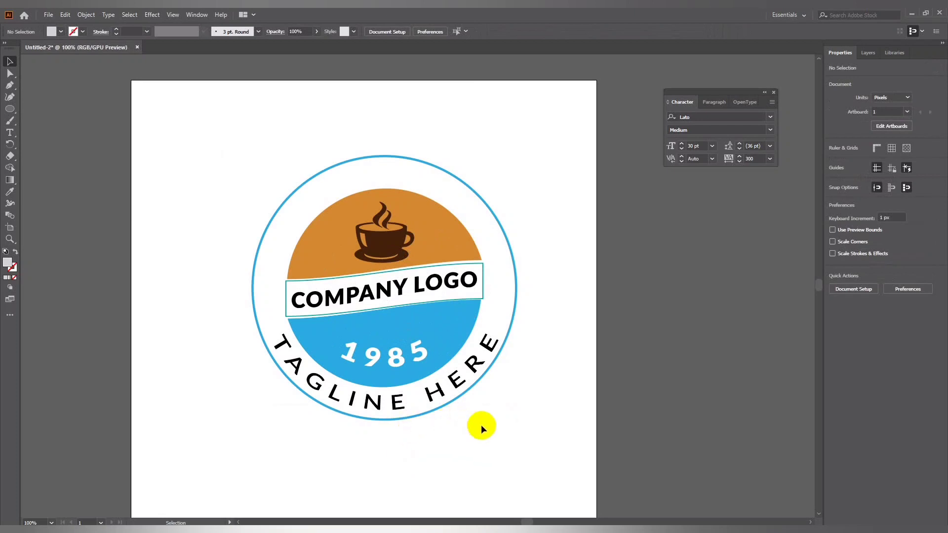
# Step: Eyedrop the cup's dark brown and create an offset path around the tagline
pyautogui.click(394, 404)
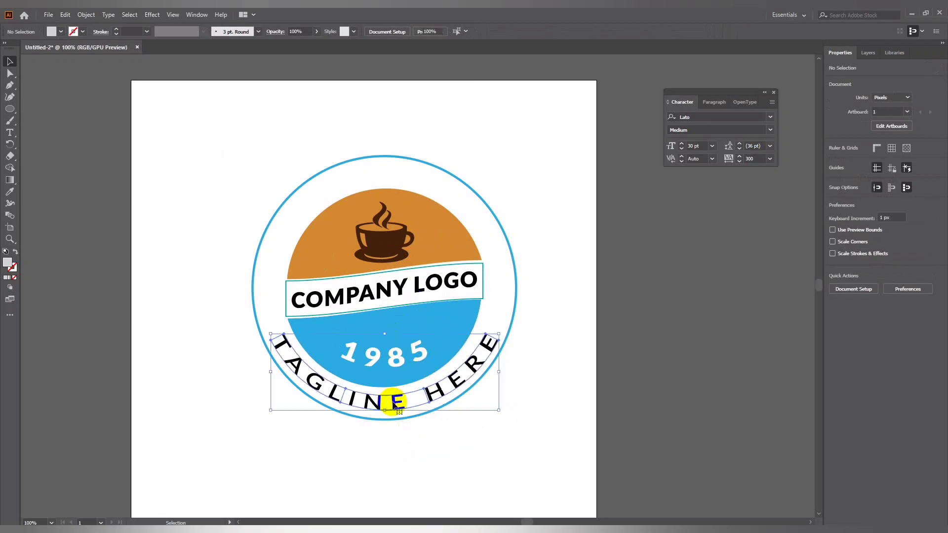
pyautogui.click(10, 193)
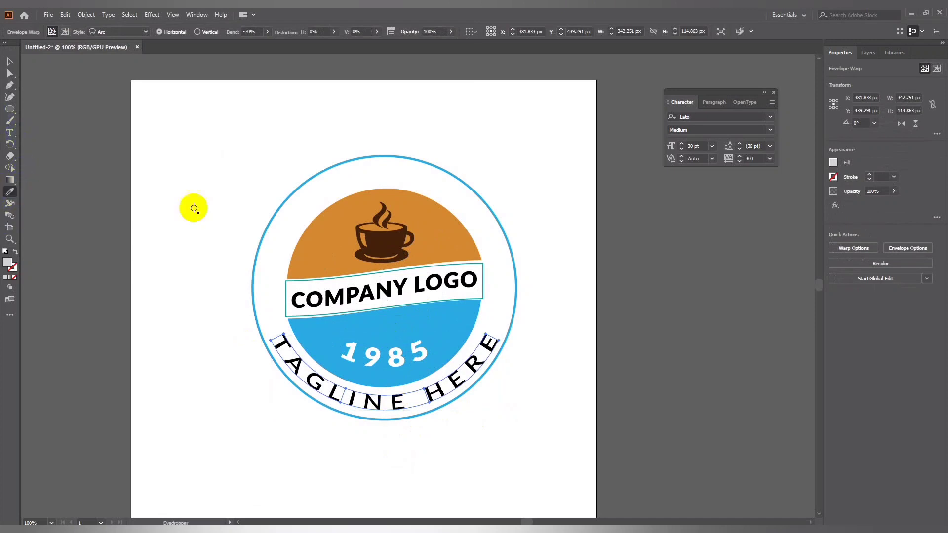
pyautogui.click(378, 244)
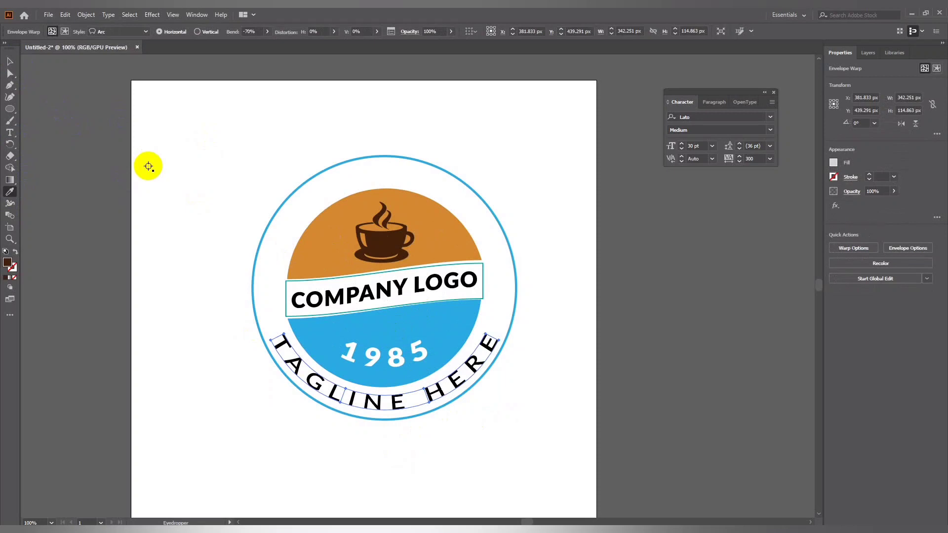
pyautogui.click(86, 15)
pyautogui.click(232, 289)
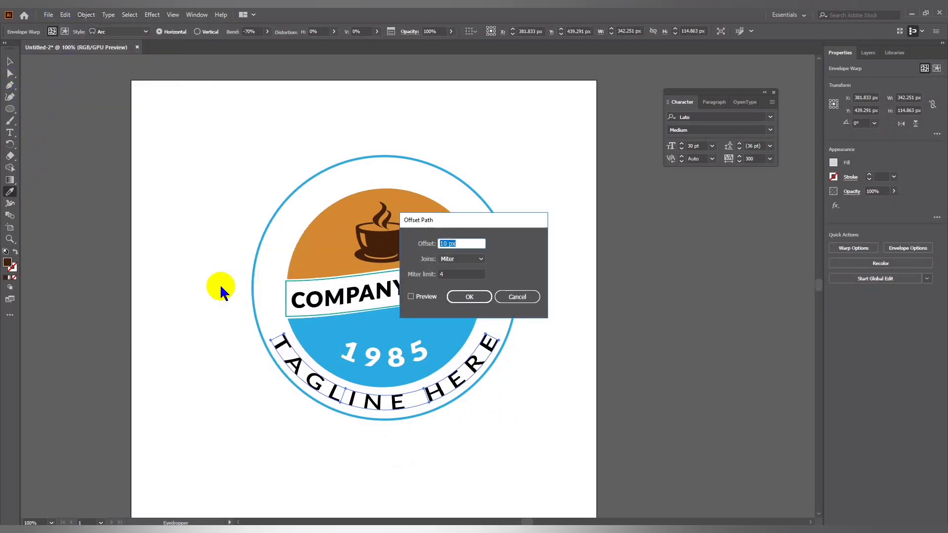
pyautogui.click(469, 297)
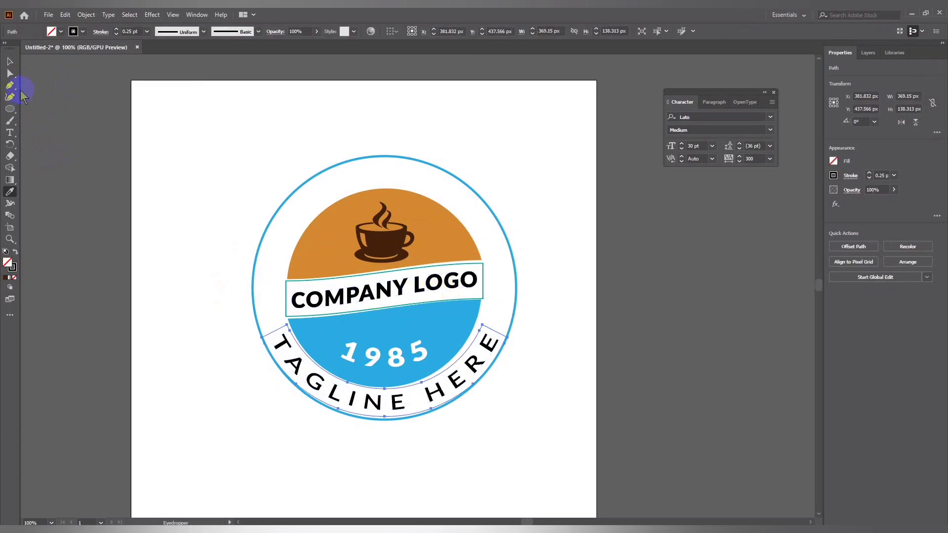
pyautogui.click(10, 61)
pyautogui.click(119, 284)
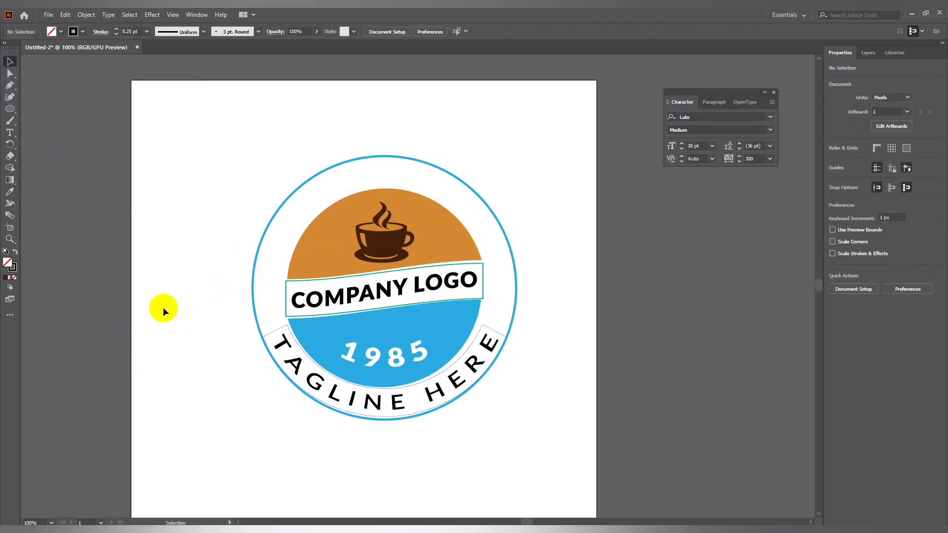
# Step: Colour the arched tagline with the coffee cup's dark brown and check the whole logo
pyautogui.click(269, 348)
pyautogui.click(10, 191)
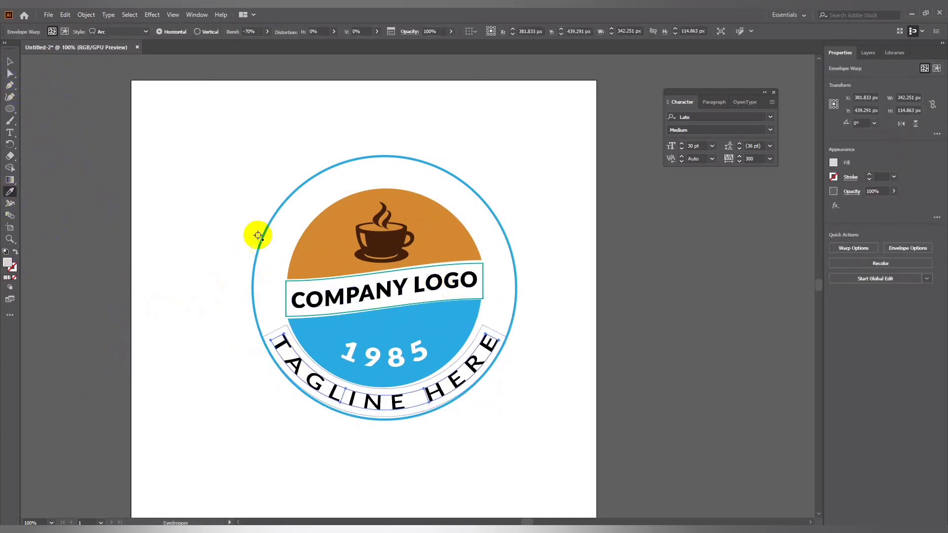
pyautogui.click(382, 237)
pyautogui.click(11, 60)
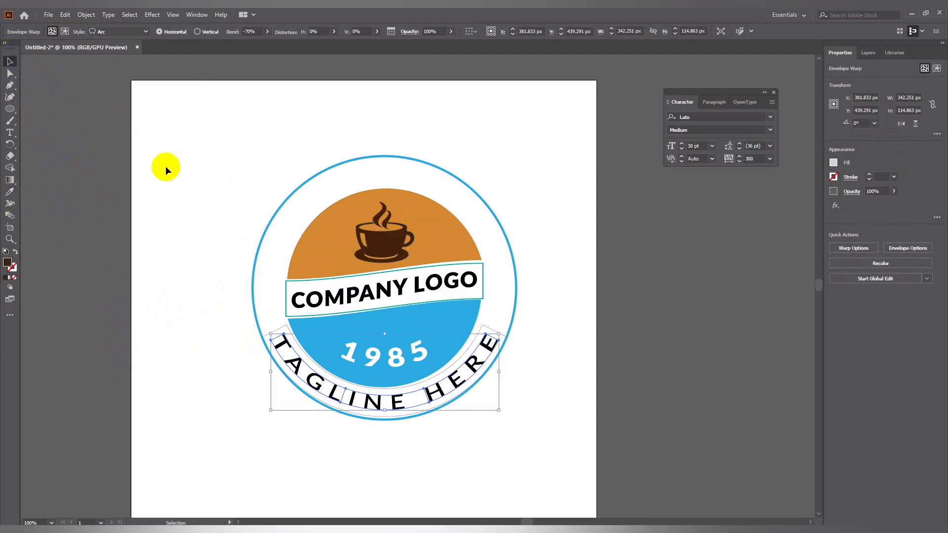
pyautogui.click(107, 294)
pyautogui.hotkey('ctrl', '-')
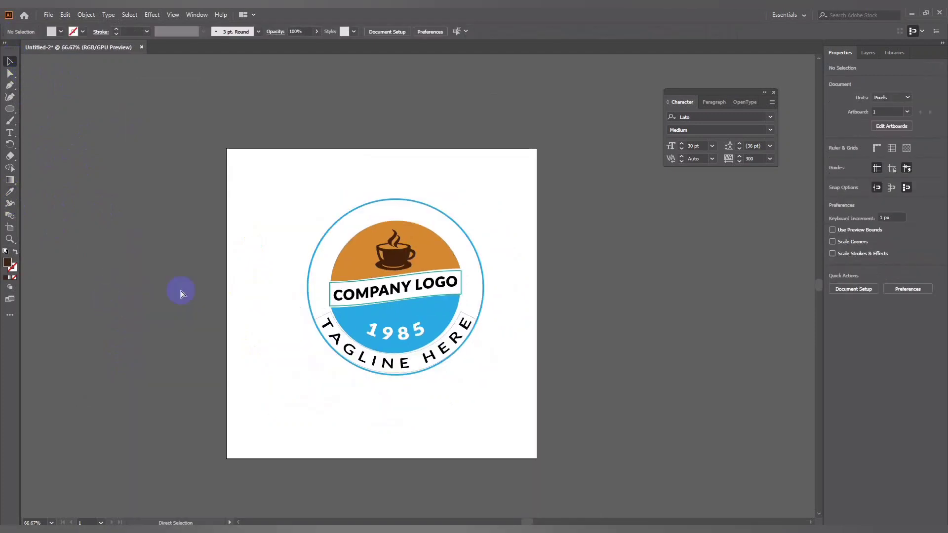
pyautogui.hotkey('ctrl', '+')
pyautogui.hotkey('ctrl', '-')
pyautogui.hotkey('ctrl', '+')
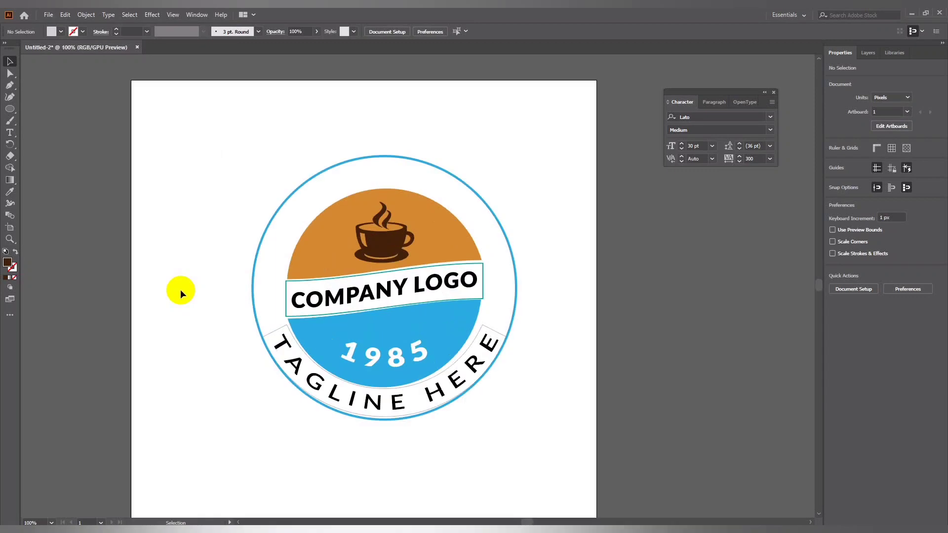
# Step: Resize the arched tagline from its corner to fit inside the ring
pyautogui.click(383, 408)
pyautogui.moveTo(499, 332); pyautogui.dragTo(495, 335)
pyautogui.press('Down')
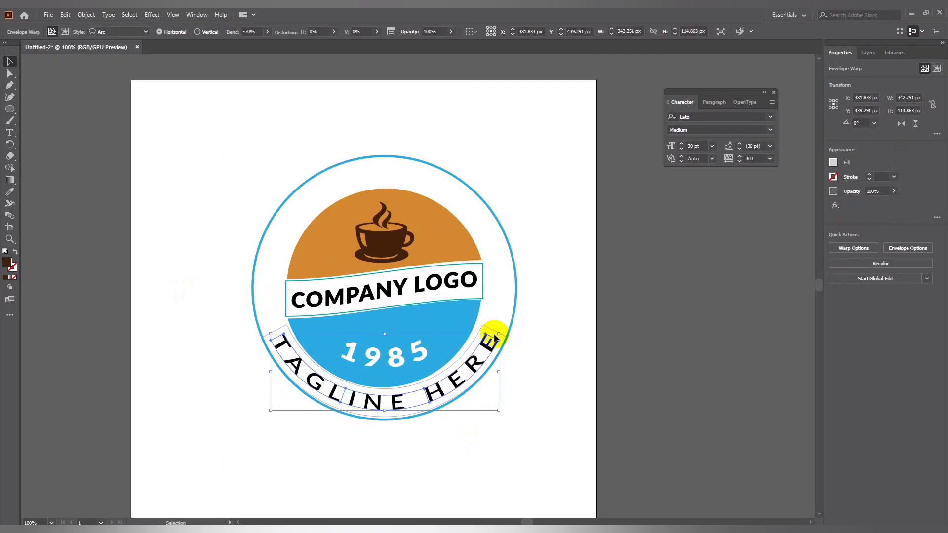
pyautogui.click(535, 344)
pyautogui.click(483, 336)
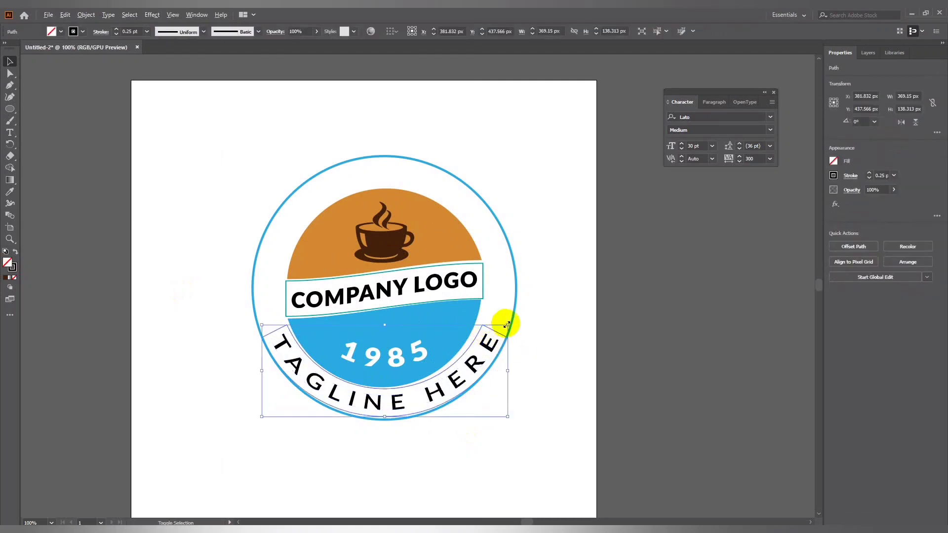
pyautogui.moveTo(507, 325); pyautogui.dragTo(500, 327)
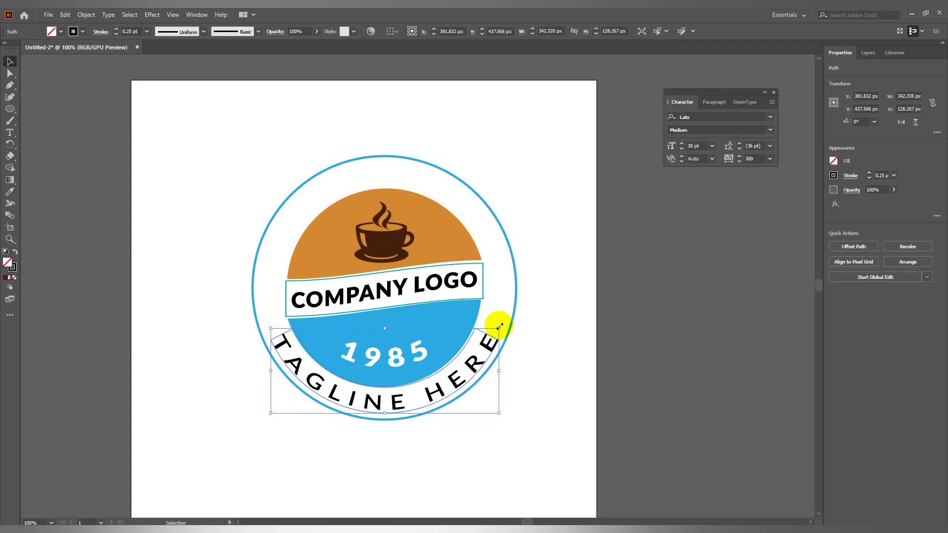
# Step: Nudge the tagline into place and reshape its arc to about 342 by 115 px
pyautogui.press('Left')
pyautogui.press('Left')
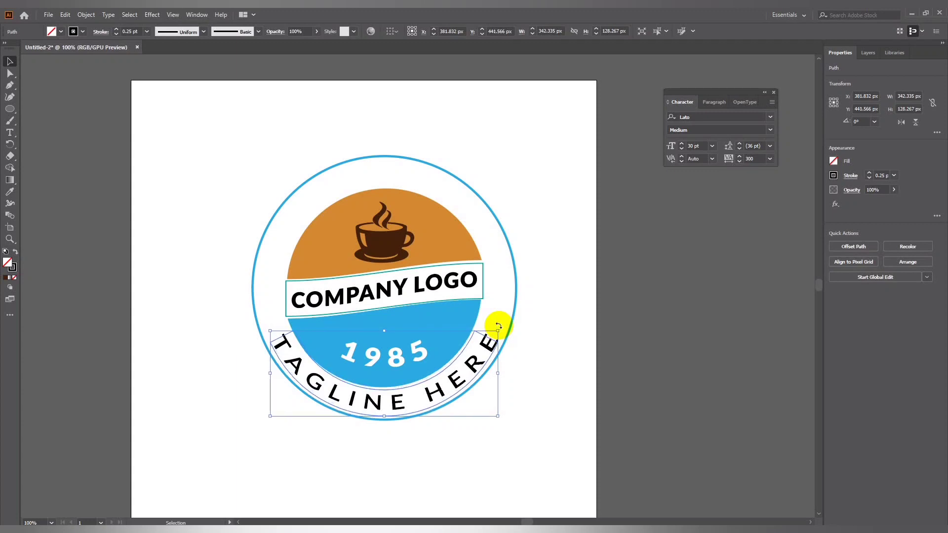
pyautogui.press('Left')
pyautogui.press('Left')
pyautogui.press('Left')
pyautogui.press('Down')
pyautogui.press('Right')
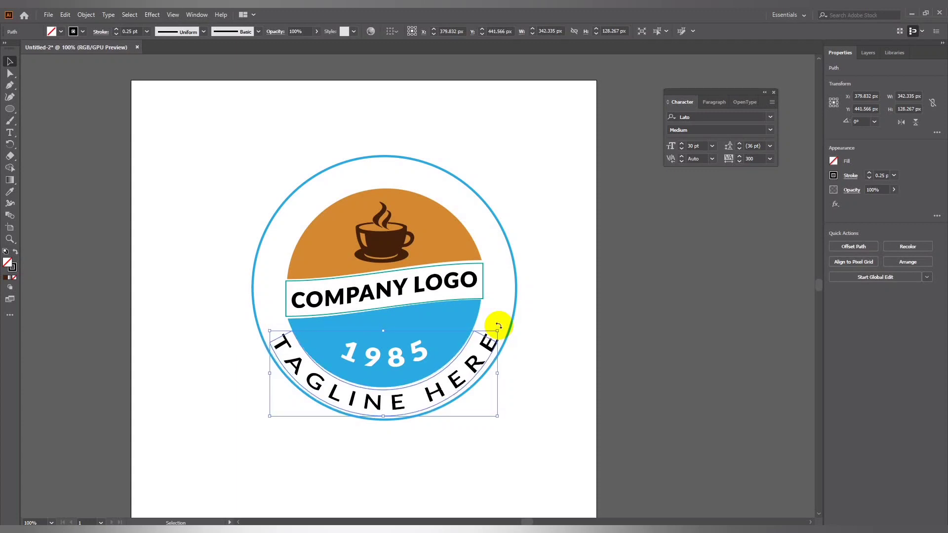
pyautogui.press('Right')
pyautogui.press('Right')
pyautogui.press('Up')
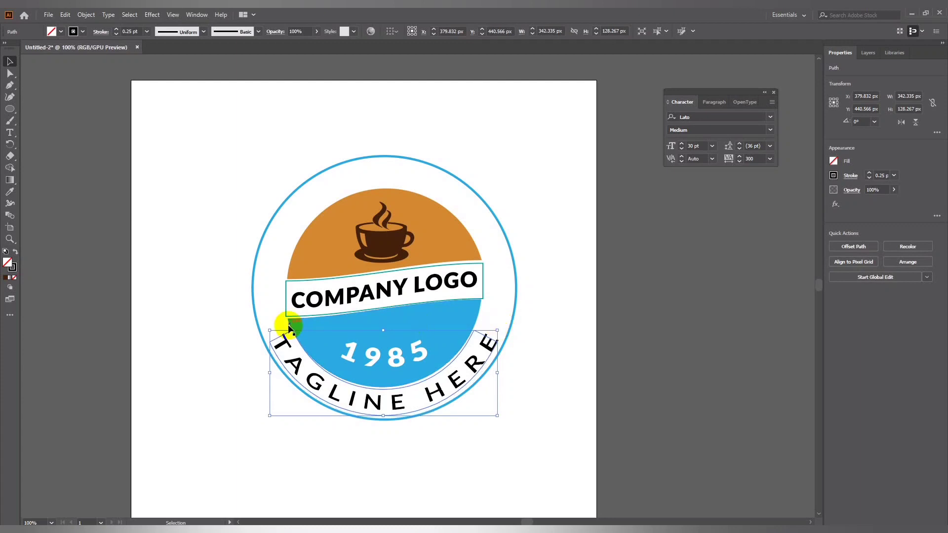
pyautogui.moveTo(384, 331); pyautogui.dragTo(383, 338)
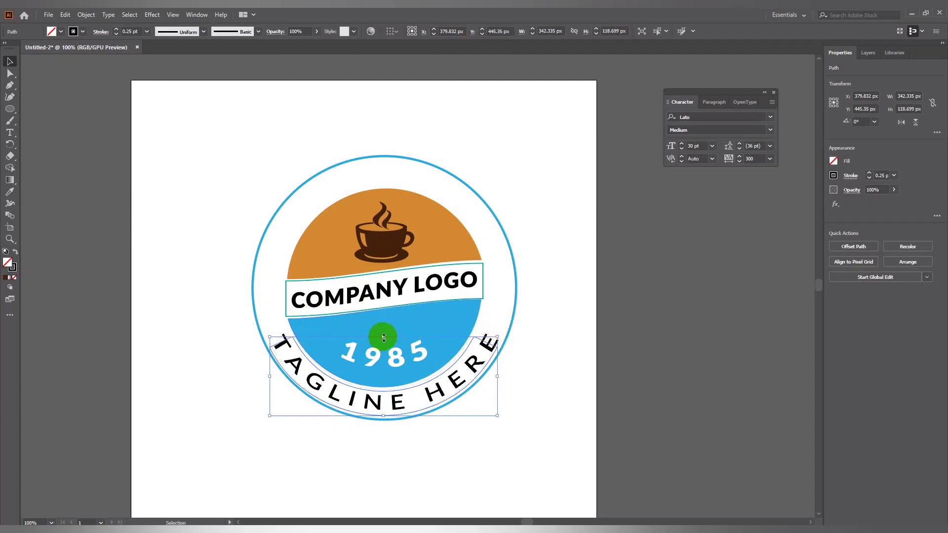
pyautogui.moveTo(497, 336); pyautogui.dragTo(502, 329)
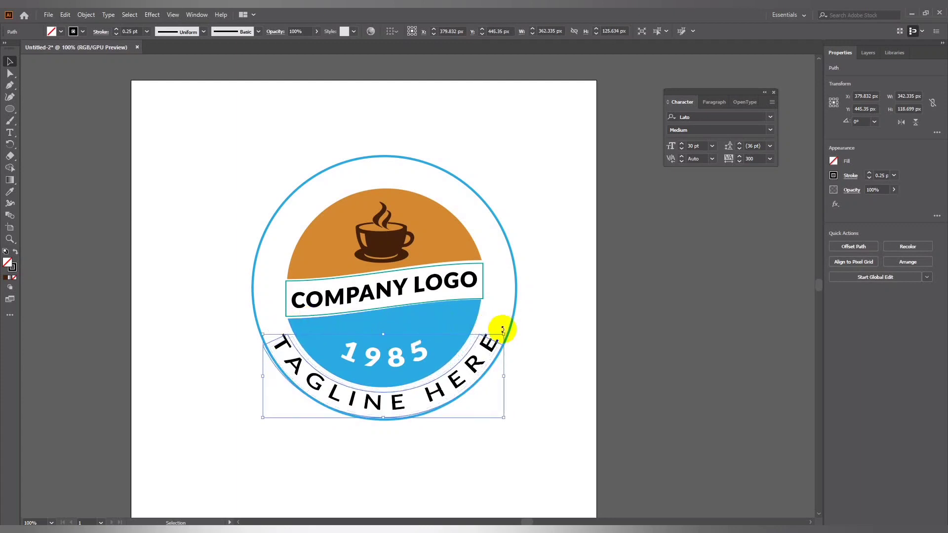
pyautogui.click(501, 333)
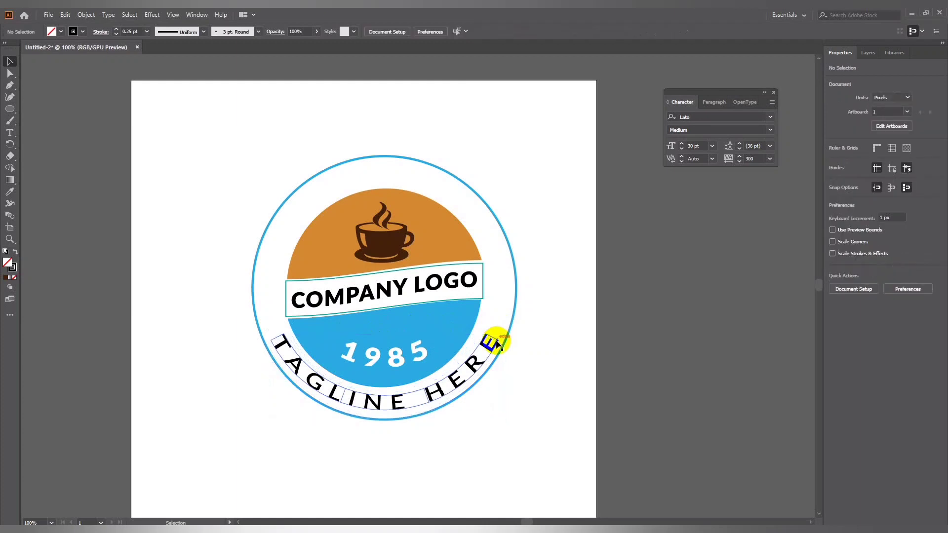
pyautogui.click(334, 399)
pyautogui.click(10, 192)
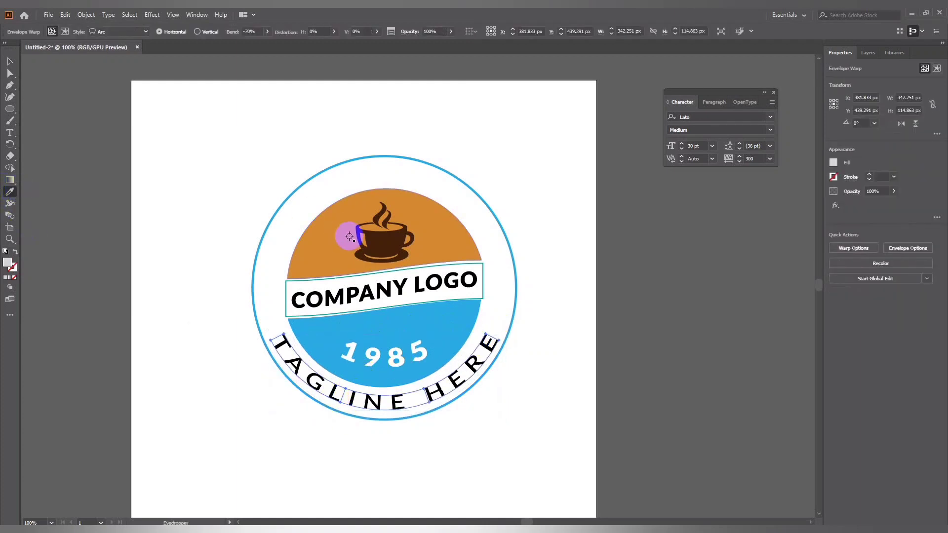
# Step: Delete the old black arched tagline
pyautogui.click(374, 241)
pyautogui.click(9, 61)
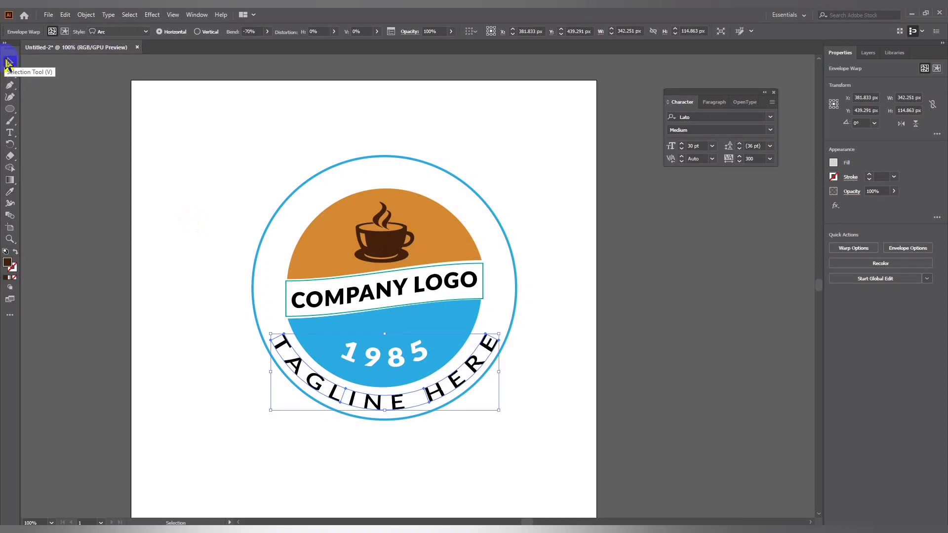
pyautogui.click(141, 242)
pyautogui.click(396, 403)
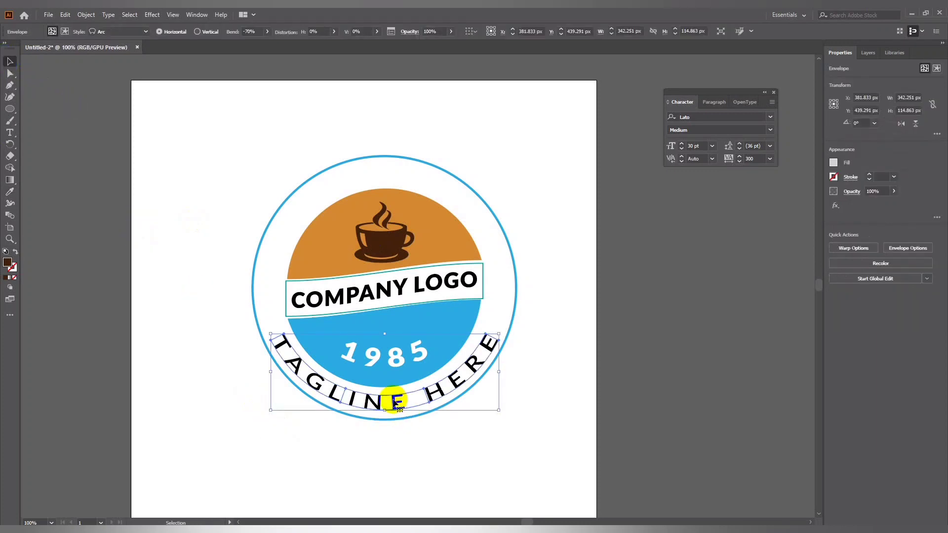
pyautogui.press('Delete')
# Step: Type new TAGLINE HERE text and colour it the coffee cup's dark brown
pyautogui.click(11, 134)
pyautogui.click(307, 118)
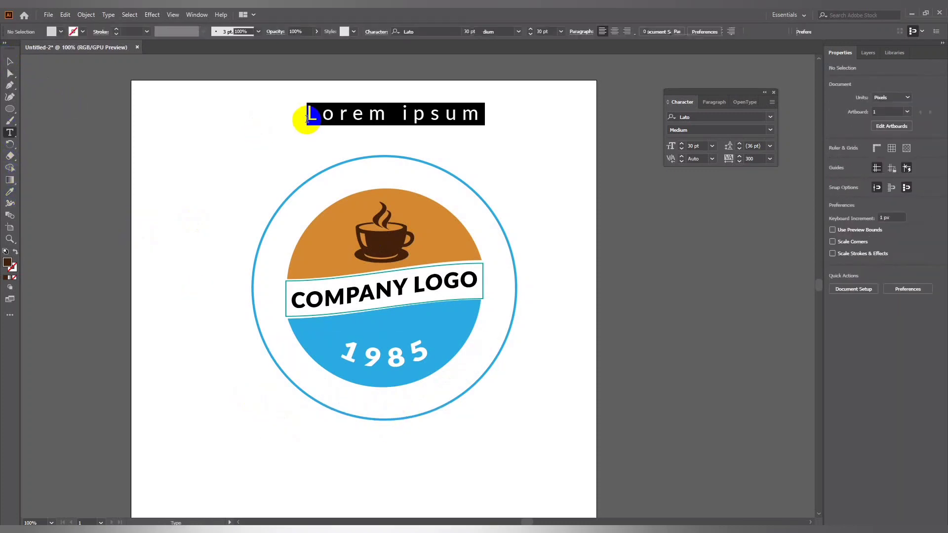
pyautogui.write('TAGLINE HERE')
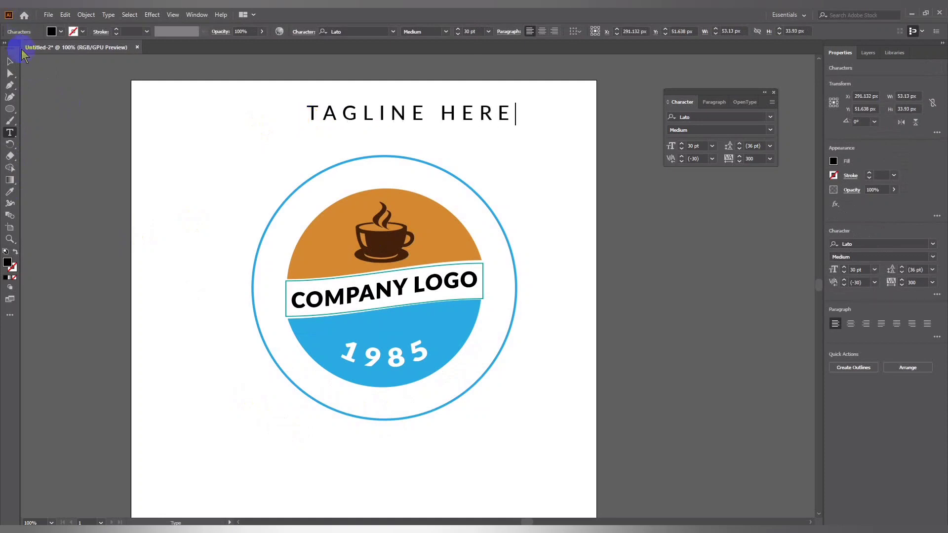
pyautogui.click(10, 61)
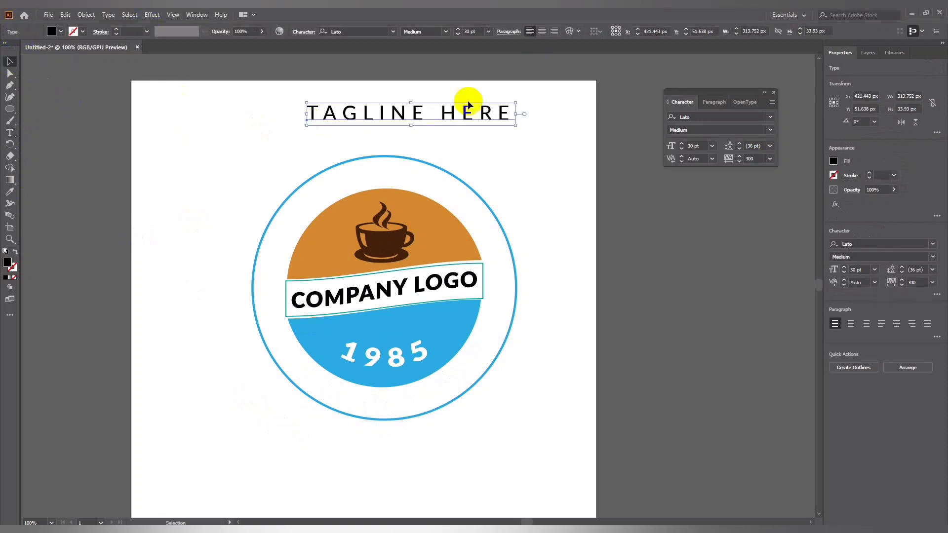
pyautogui.click(9, 192)
pyautogui.click(381, 241)
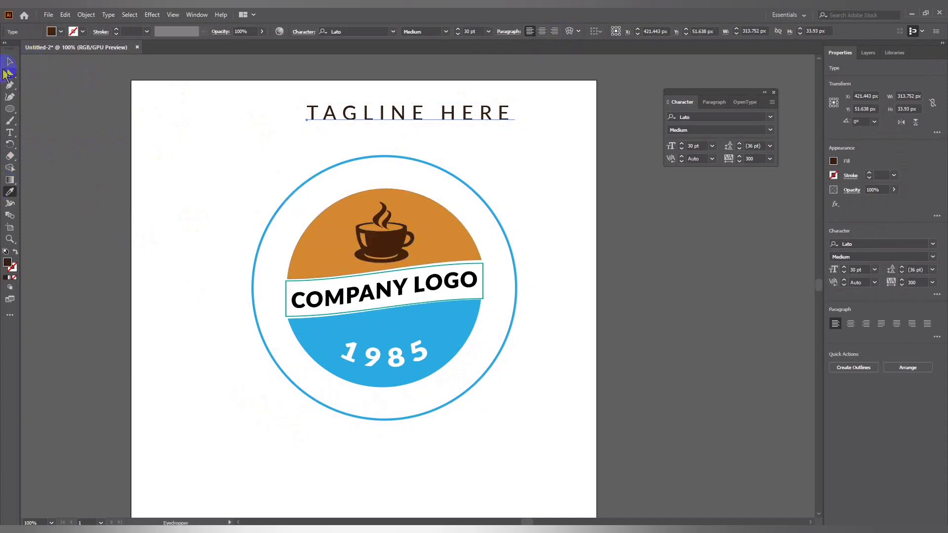
# Step: Arc-warp the new tagline and position it along the ring's inner bottom
pyautogui.click(7, 67)
pyautogui.click(140, 118)
pyautogui.moveTo(390, 117); pyautogui.dragTo(369, 402)
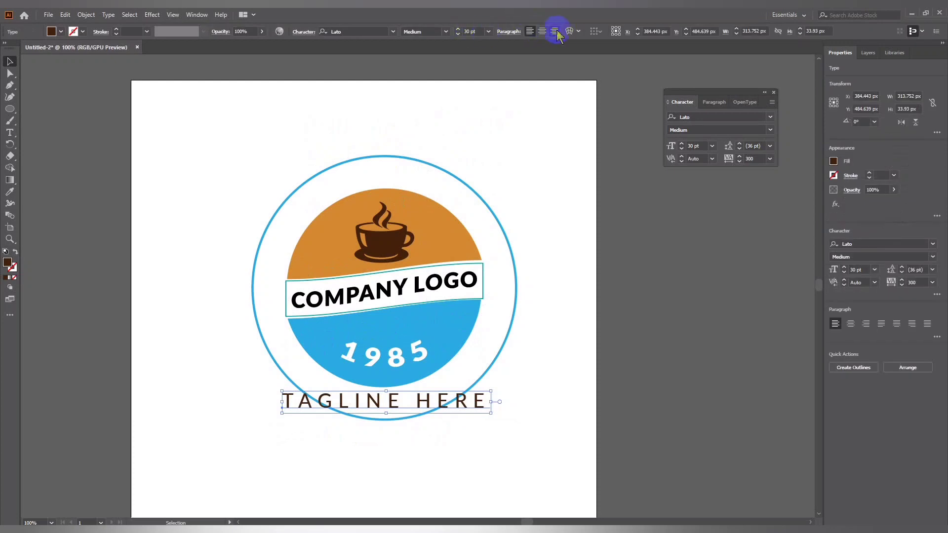
pyautogui.click(557, 31)
pyautogui.click(617, 319)
pyautogui.click(526, 450)
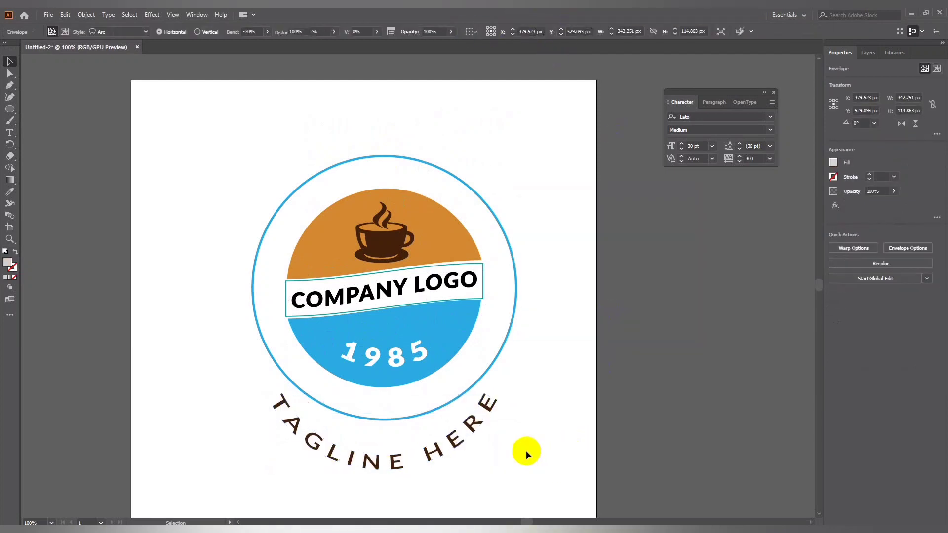
pyautogui.moveTo(391, 449); pyautogui.dragTo(393, 404)
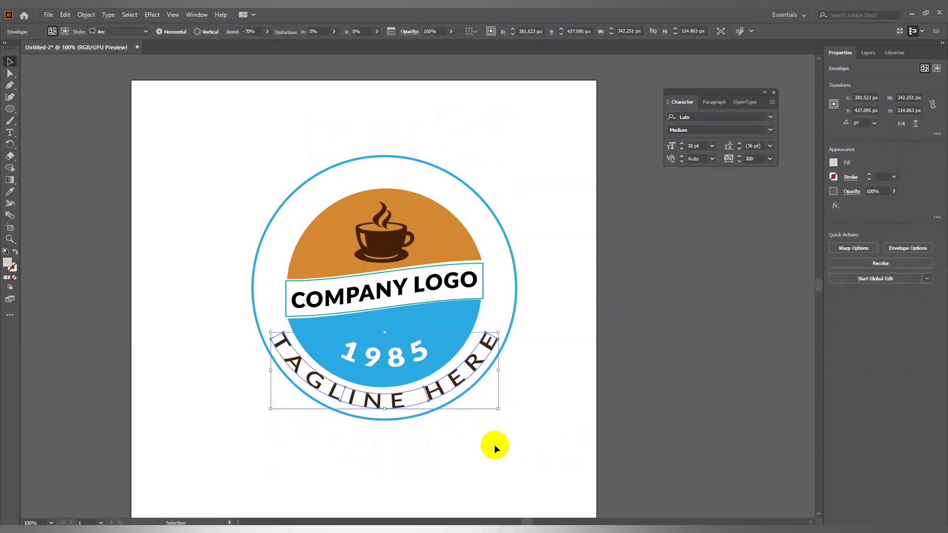
pyautogui.click(492, 413)
# Step: Select all the logo pieces and group them into one object
pyautogui.click(357, 326)
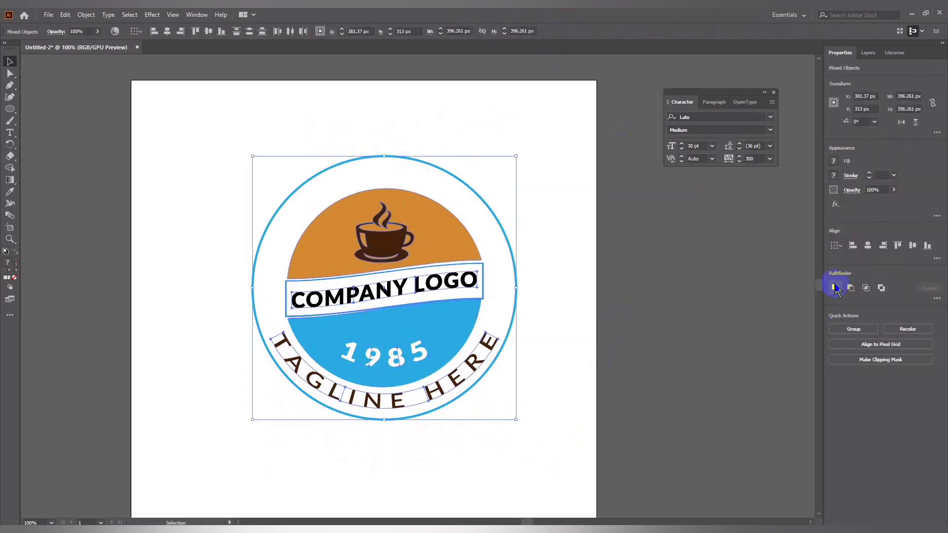
pyautogui.click(540, 383)
pyautogui.hotkey('ctrl', '-')
pyautogui.hotkey('ctrl', '-')
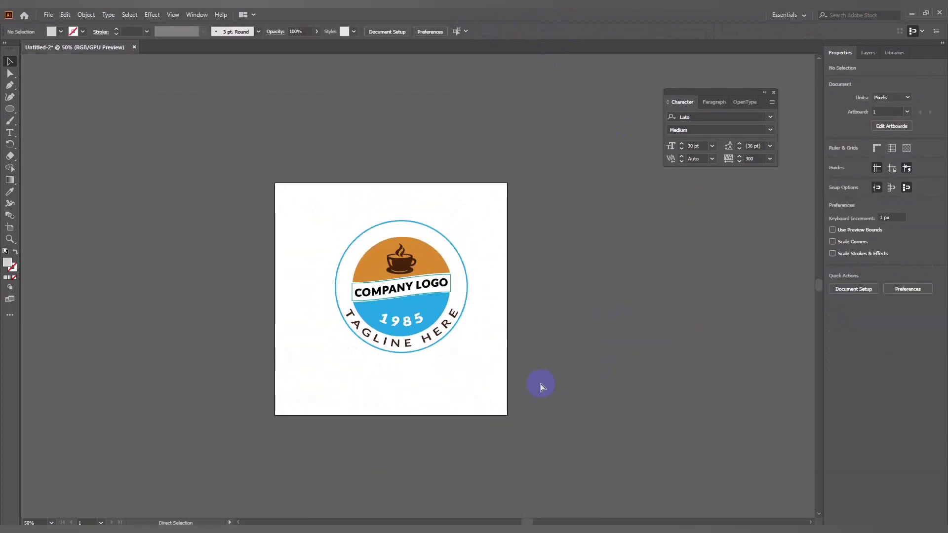
pyautogui.hotkey('ctrl', '+')
pyautogui.hotkey('ctrl', '+')
pyautogui.moveTo(523, 430); pyautogui.dragTo(375, 315)
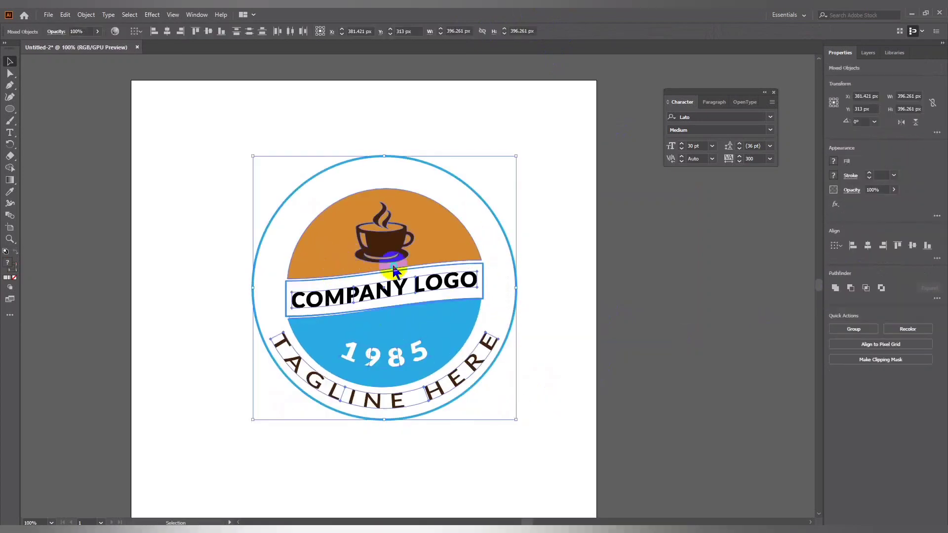
pyautogui.rightClick(393, 269)
pyautogui.click(433, 340)
# Step: Scale the grouped logo down around its centre and shift it slightly left
pyautogui.click(556, 290)
pyautogui.click(387, 331)
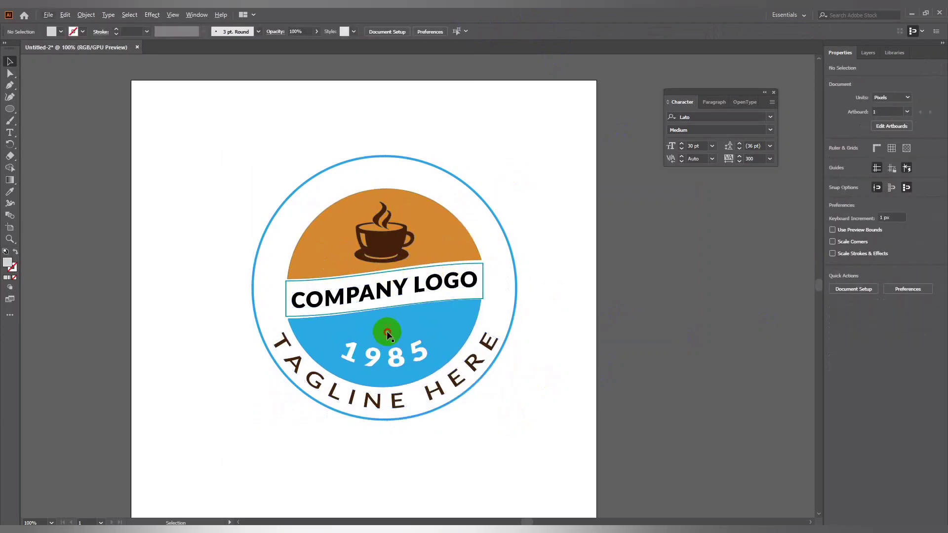
pyautogui.moveTo(500, 160); pyautogui.dragTo(487, 185)
pyautogui.click(543, 228)
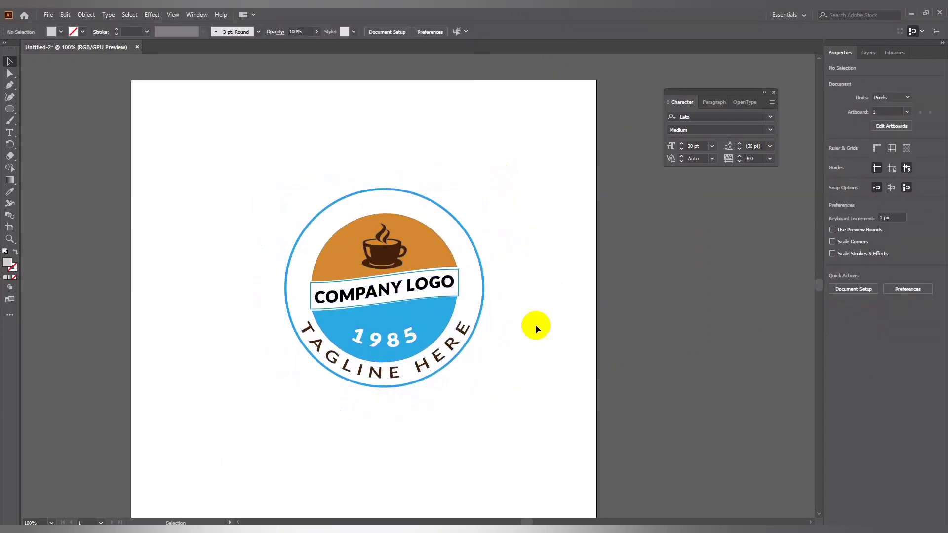
pyautogui.moveTo(538, 389); pyautogui.dragTo(557, 362)
pyautogui.moveTo(437, 259); pyautogui.dragTo(423, 258)
pyautogui.click(532, 265)
pyautogui.hotkey('ctrl', '-')
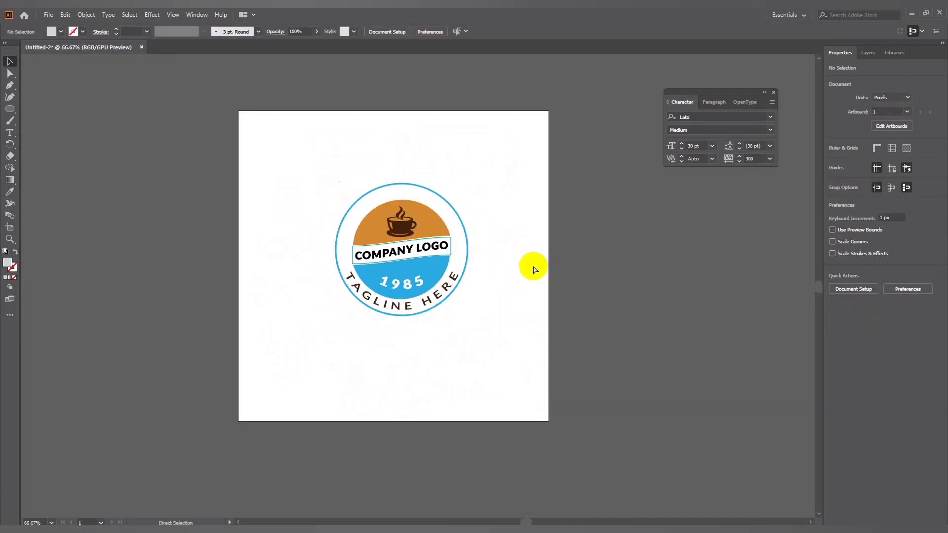
pyautogui.hotkey('ctrl', '+')
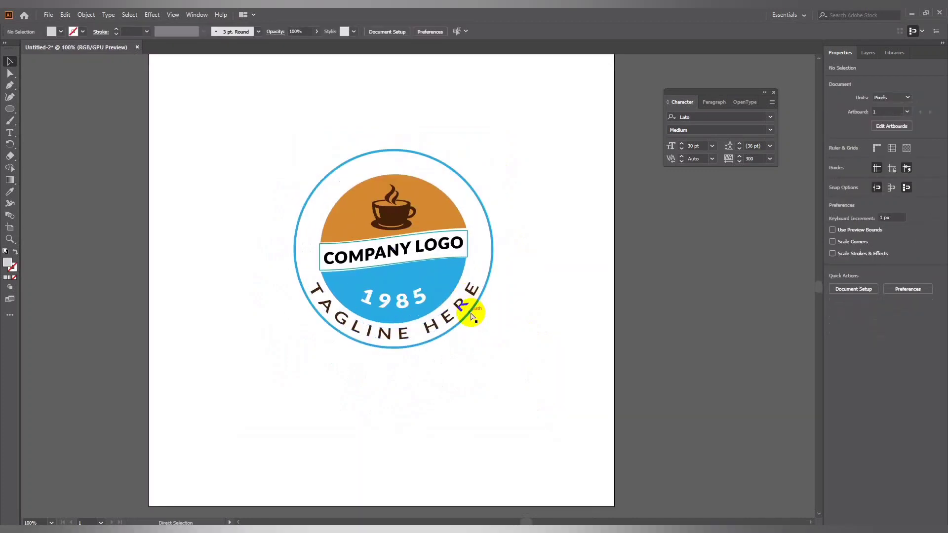